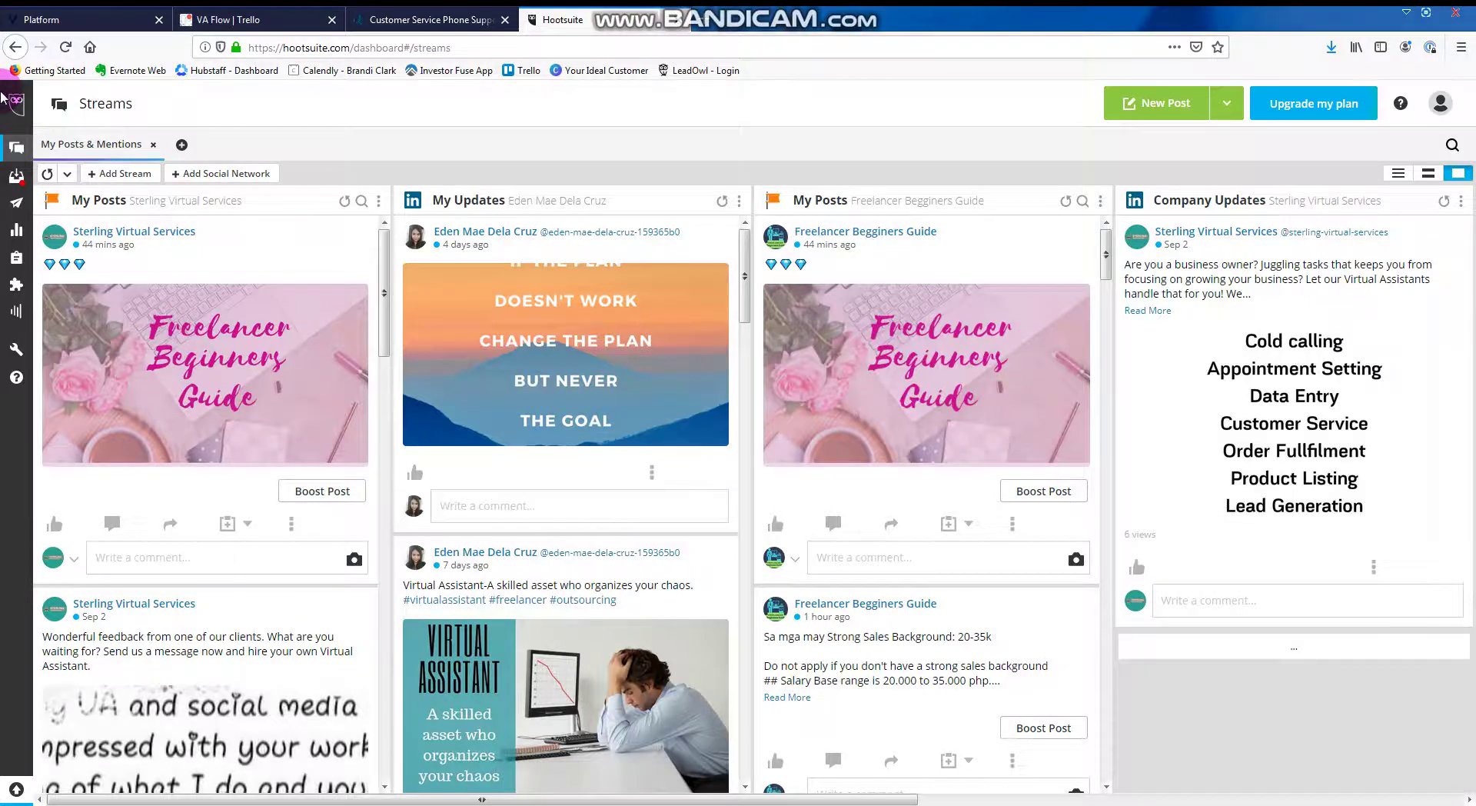
- Start connecting an Instagram account as a new network, then cancel the login and close the window
{"action": "mouse_move", "coordinate": [24, 111]}
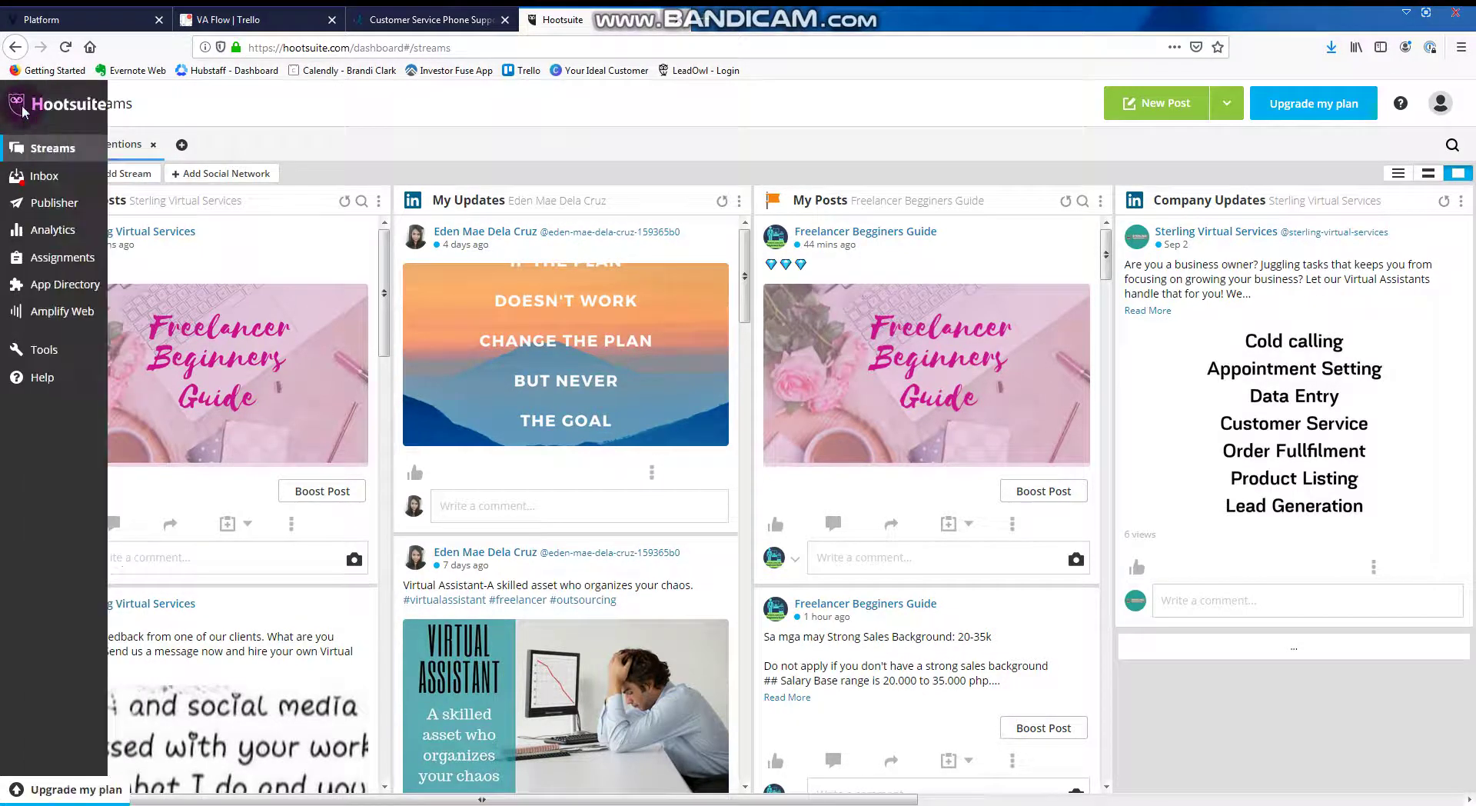
{"action": "left_click", "coordinate": [208, 179]}
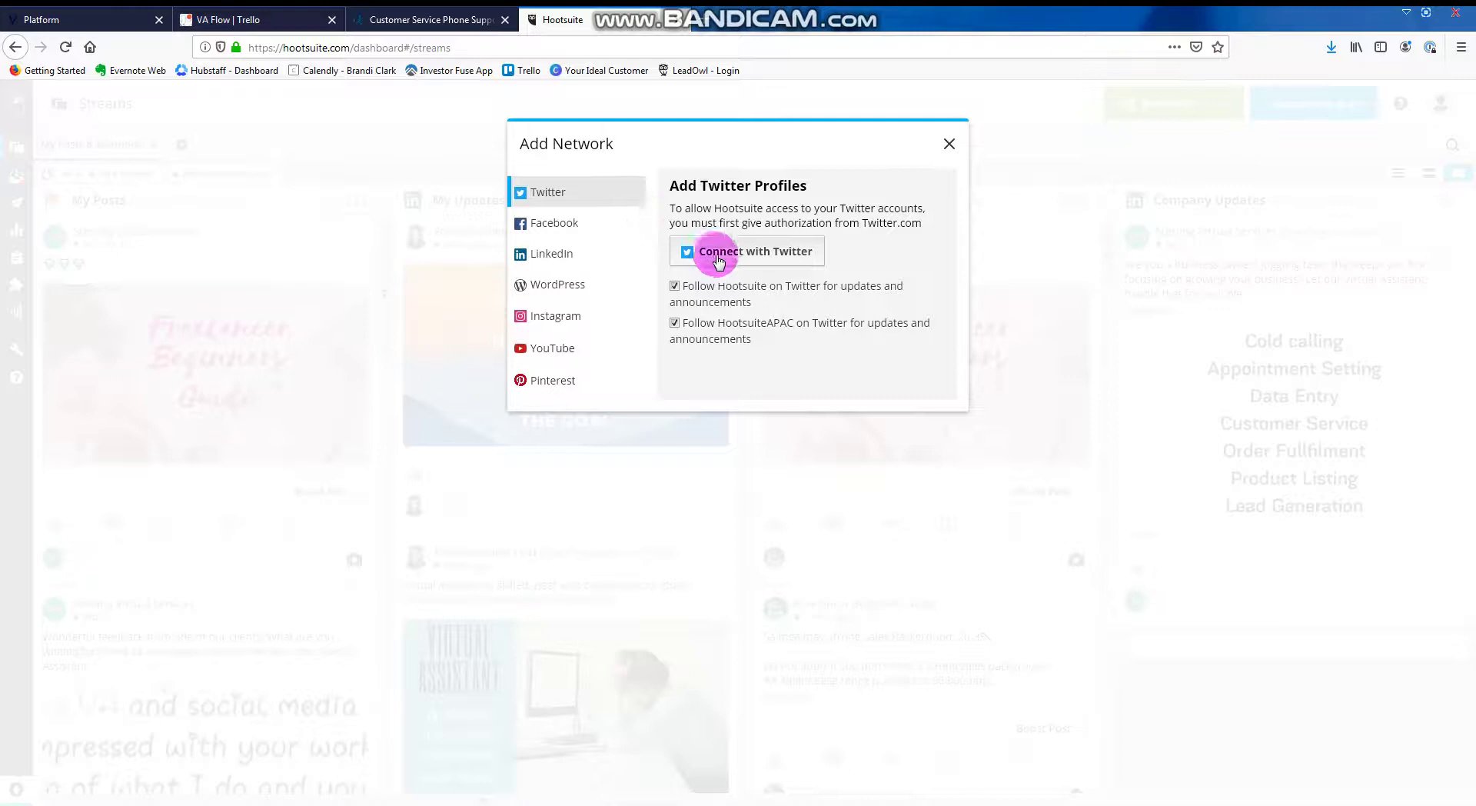
{"action": "left_click", "coordinate": [554, 318]}
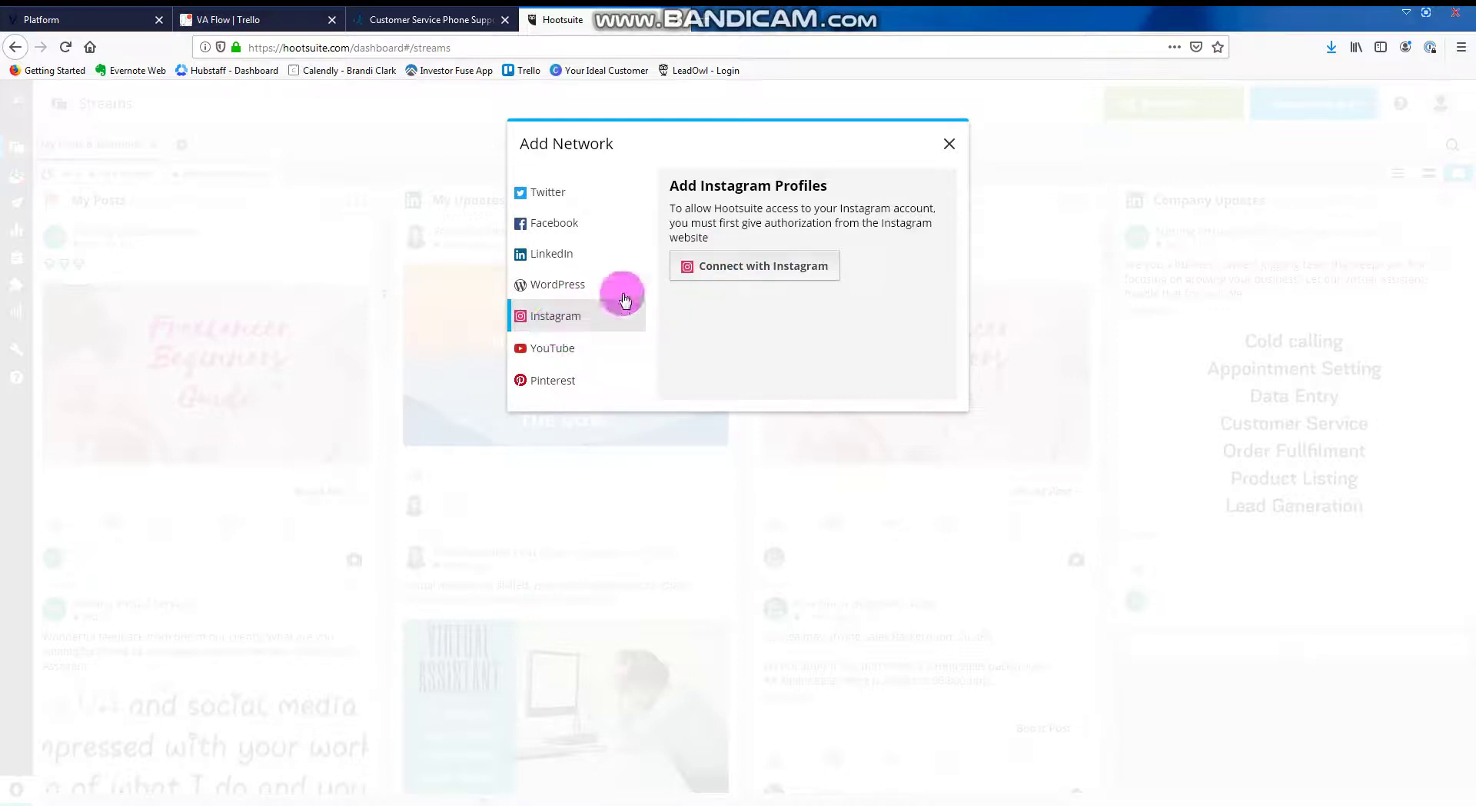
{"action": "left_click", "coordinate": [744, 267]}
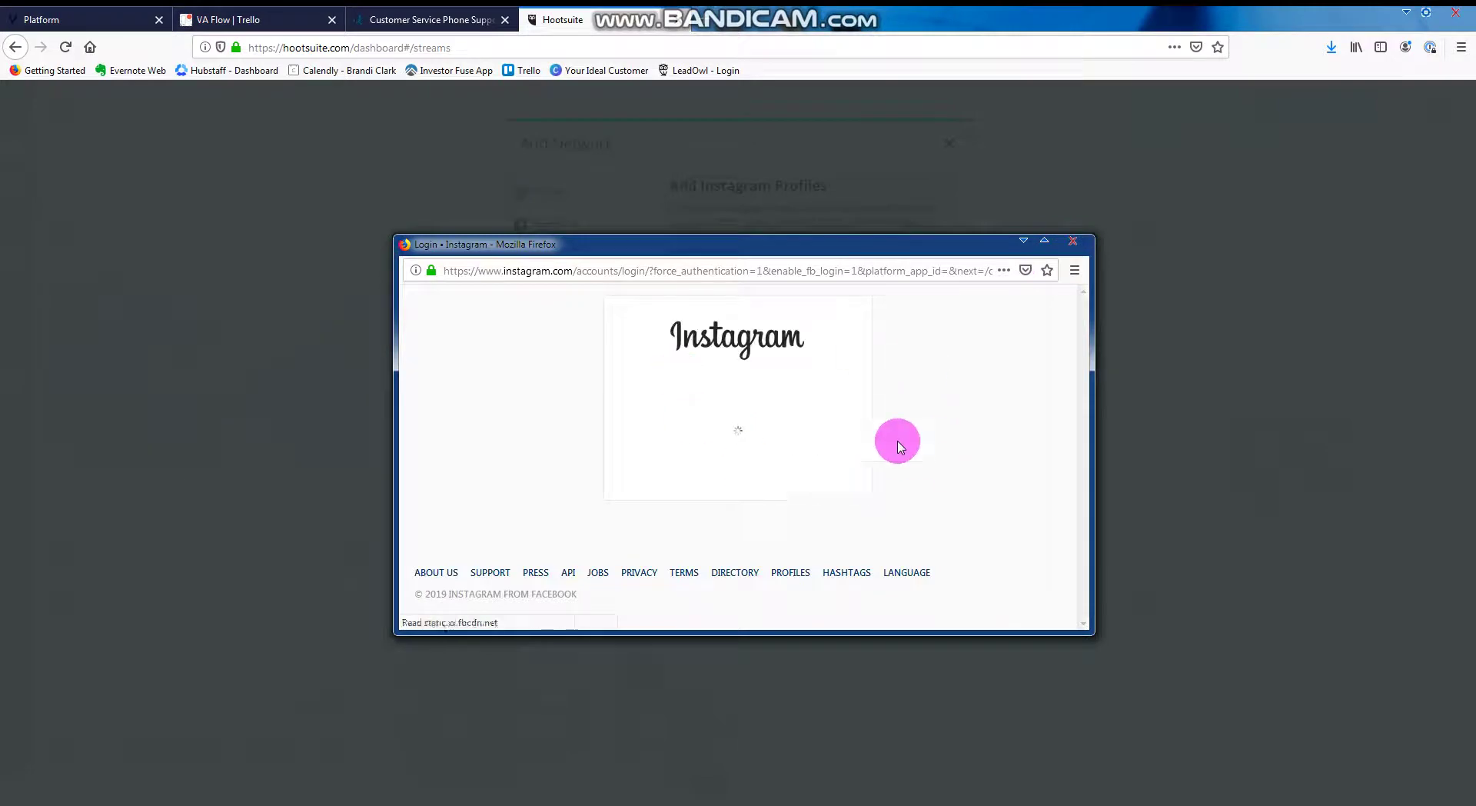
{"action": "left_click", "coordinate": [1073, 241]}
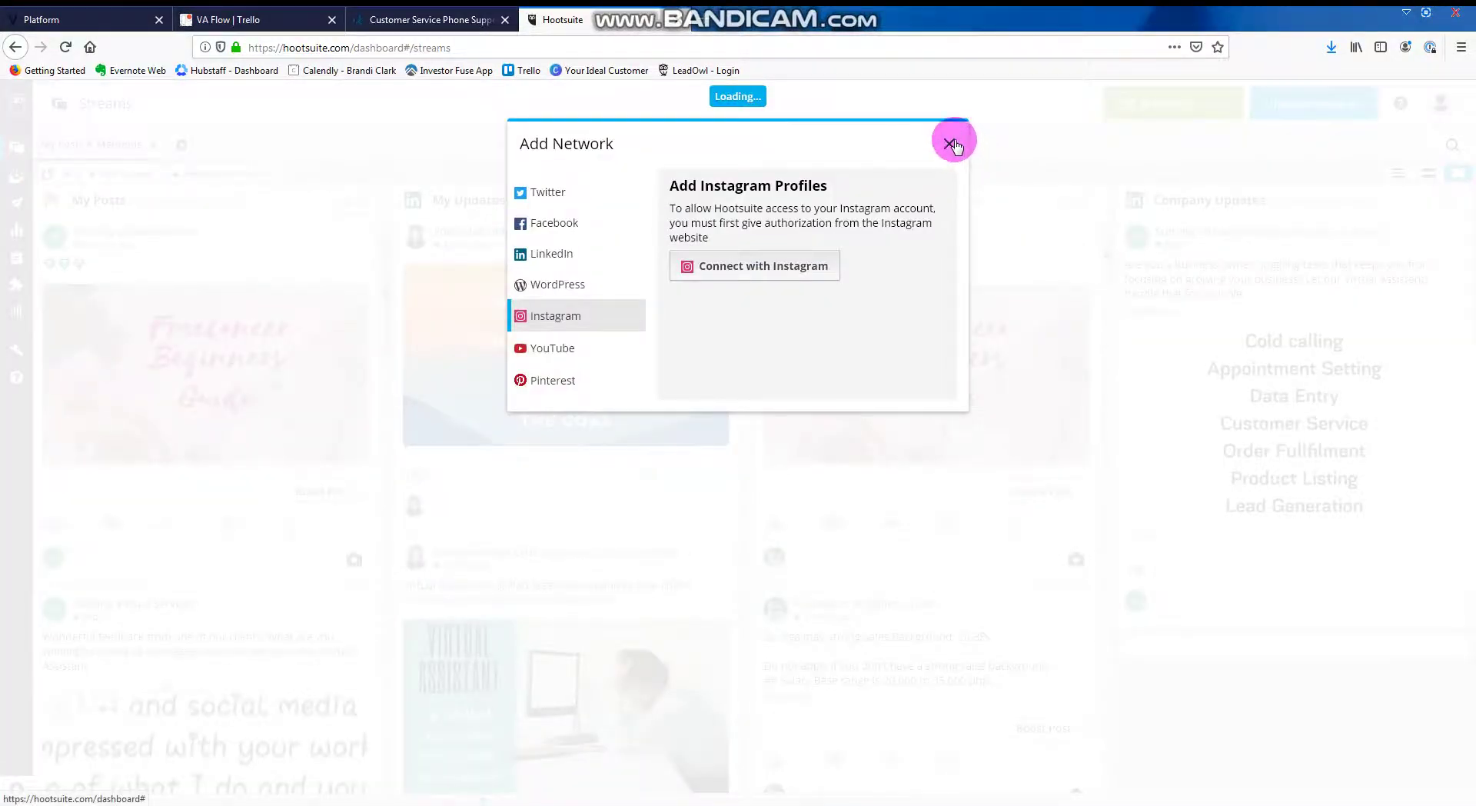
{"action": "left_click", "coordinate": [950, 143]}
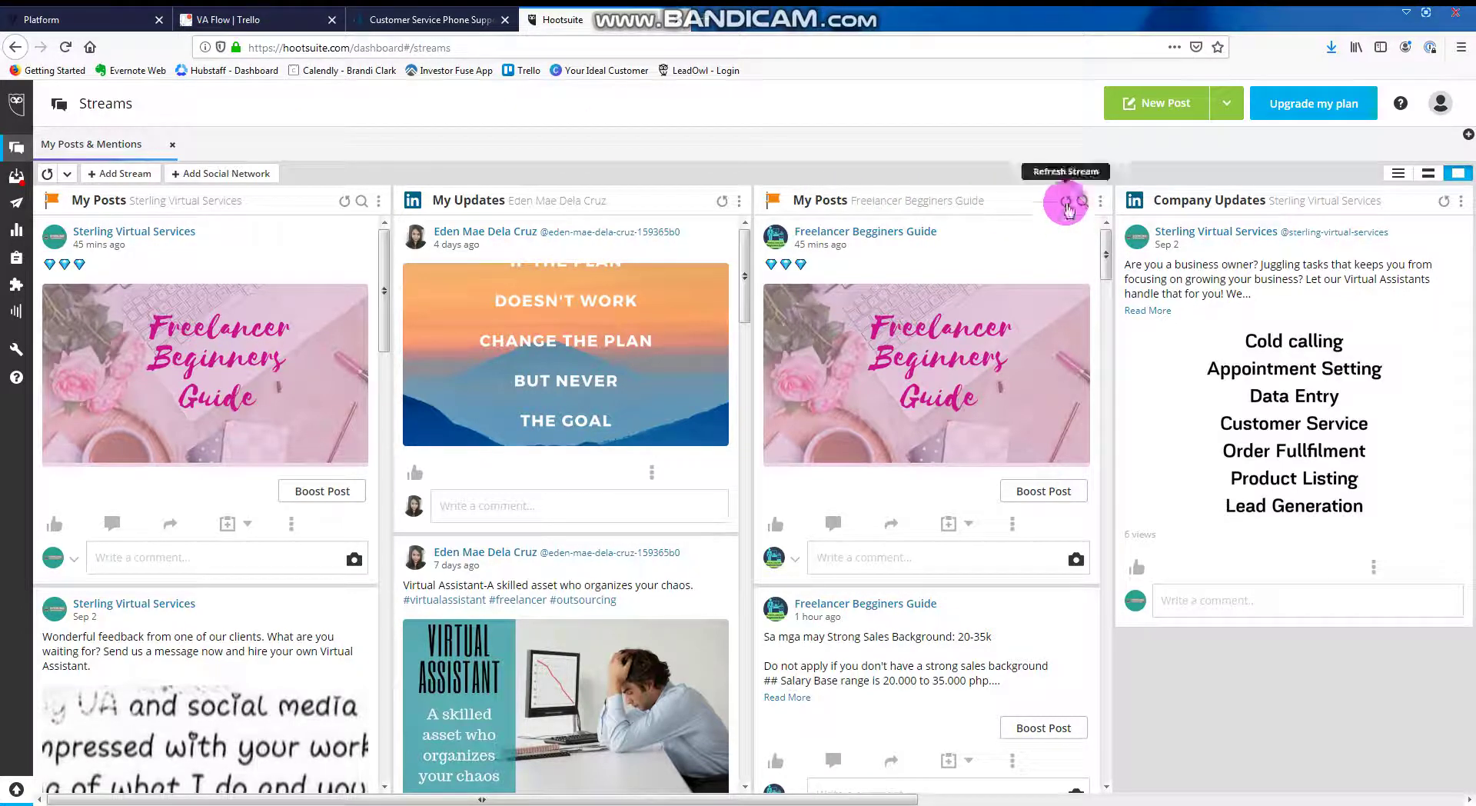
- Refresh the Freelancer Begginers Guide posts column and look over the auto-refresh interval choices
{"action": "left_click", "coordinate": [1065, 202]}
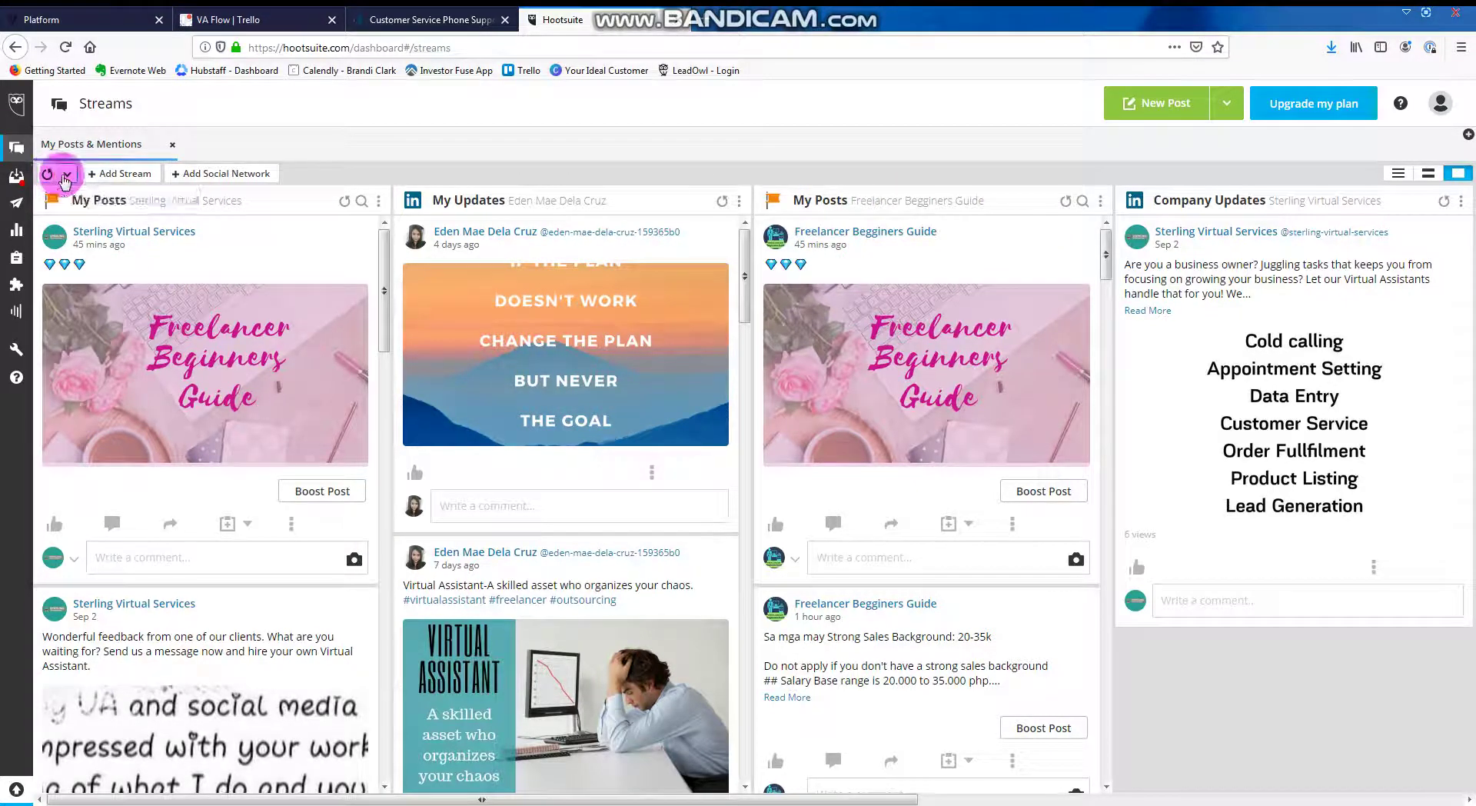
{"action": "left_click", "coordinate": [66, 176]}
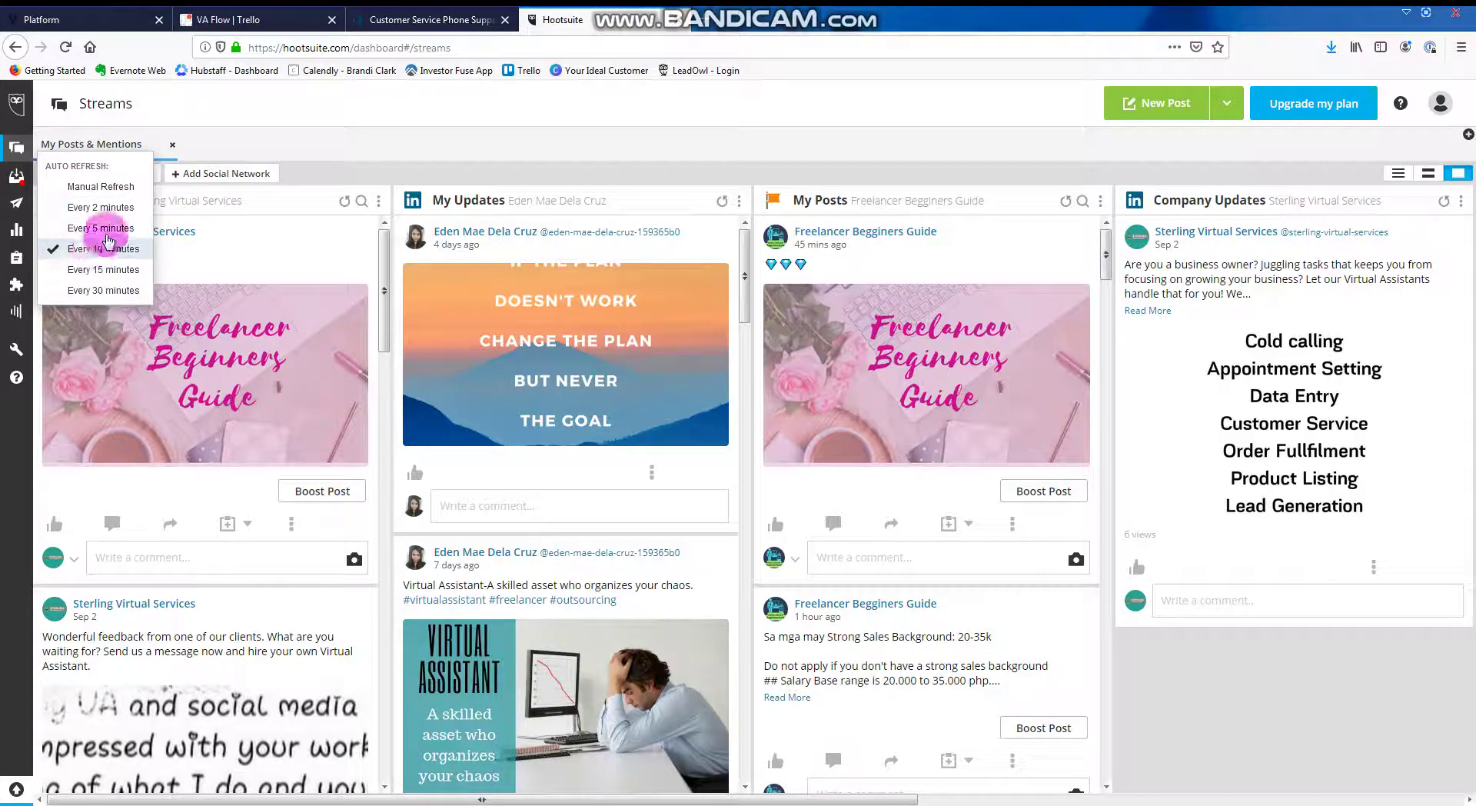
{"action": "left_click", "coordinate": [398, 158]}
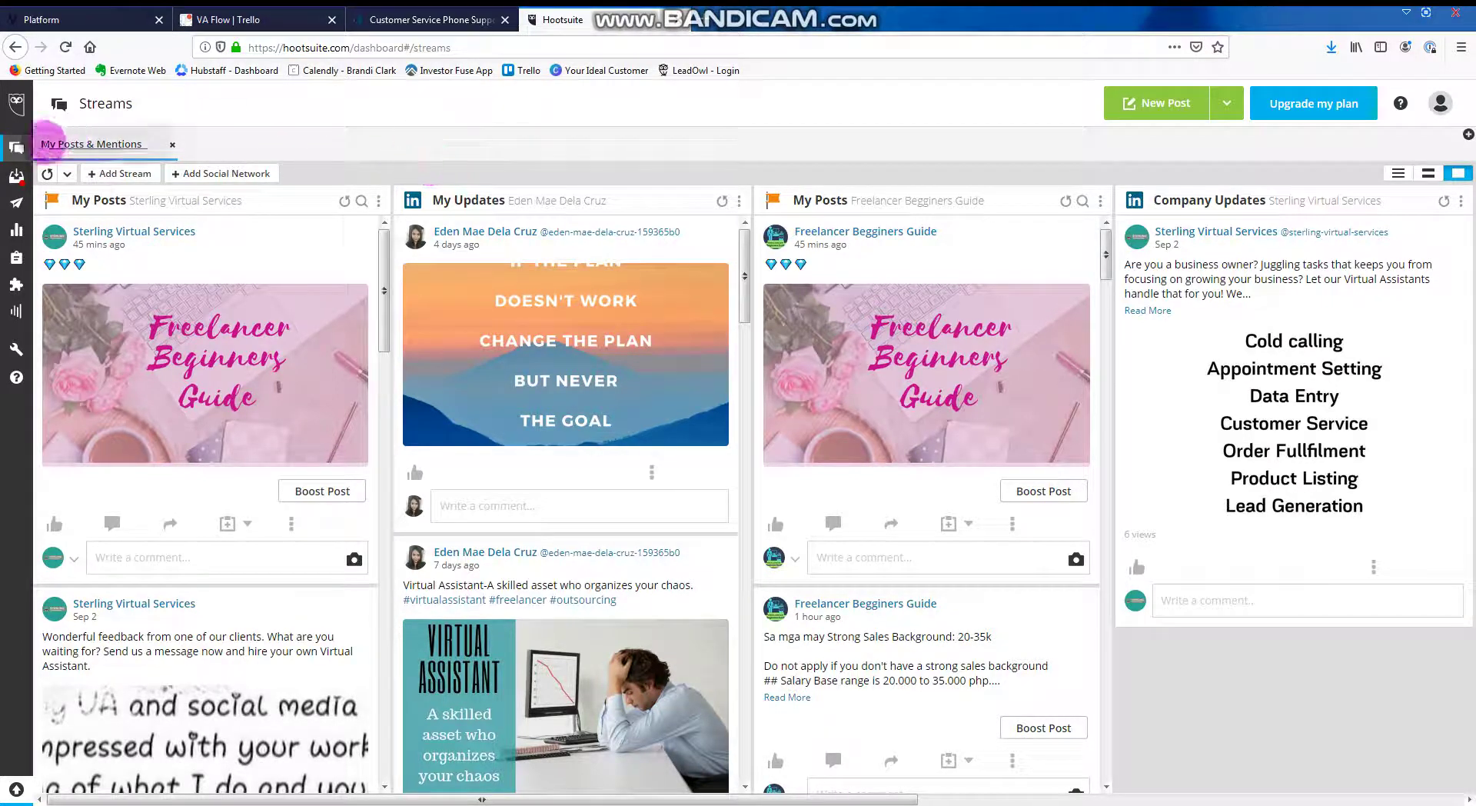
- Open the Publisher planner, glance at the Content tab, and show the current week Sep 8–14, 2019
{"action": "mouse_move", "coordinate": [46, 154]}
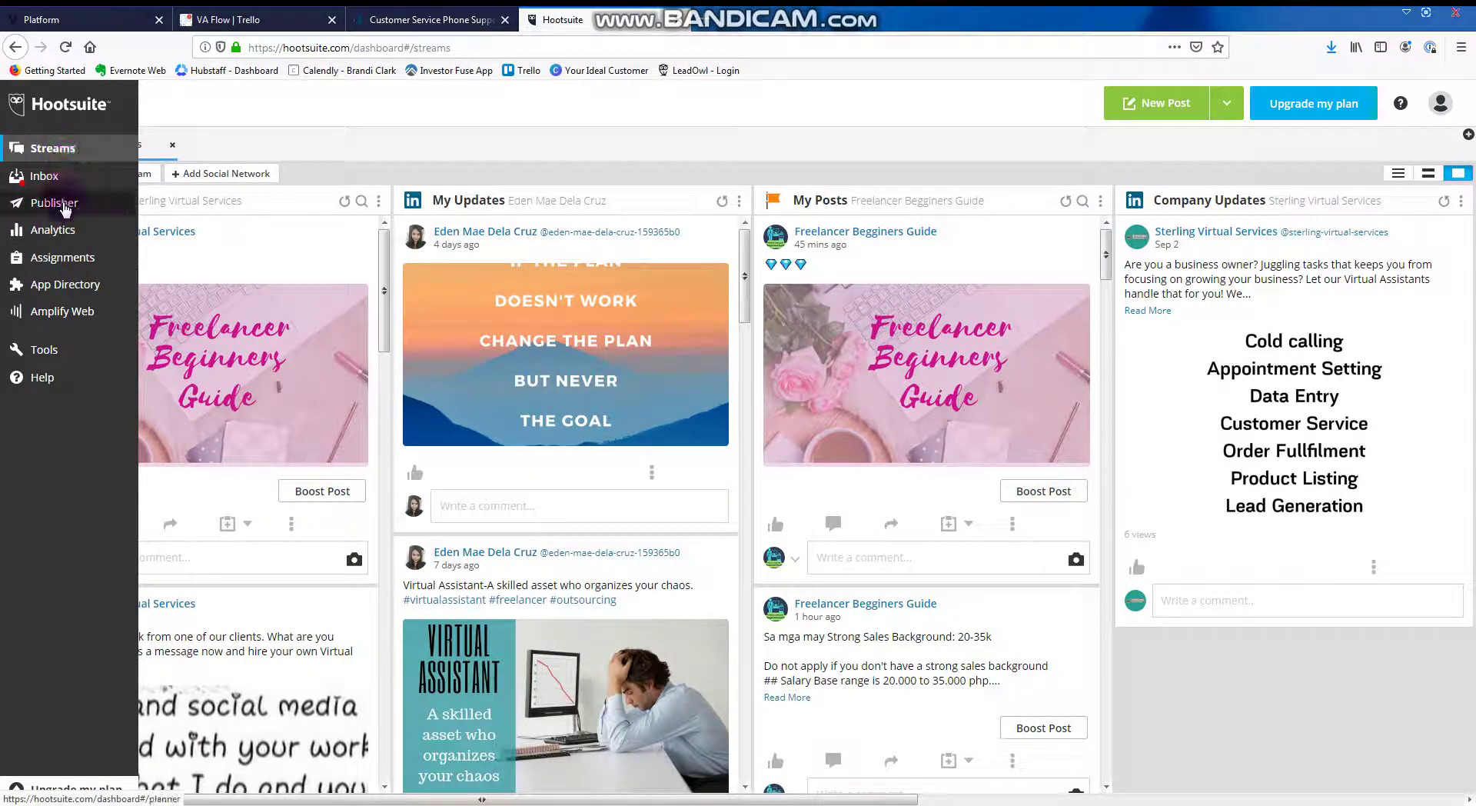
{"action": "left_click", "coordinate": [63, 201]}
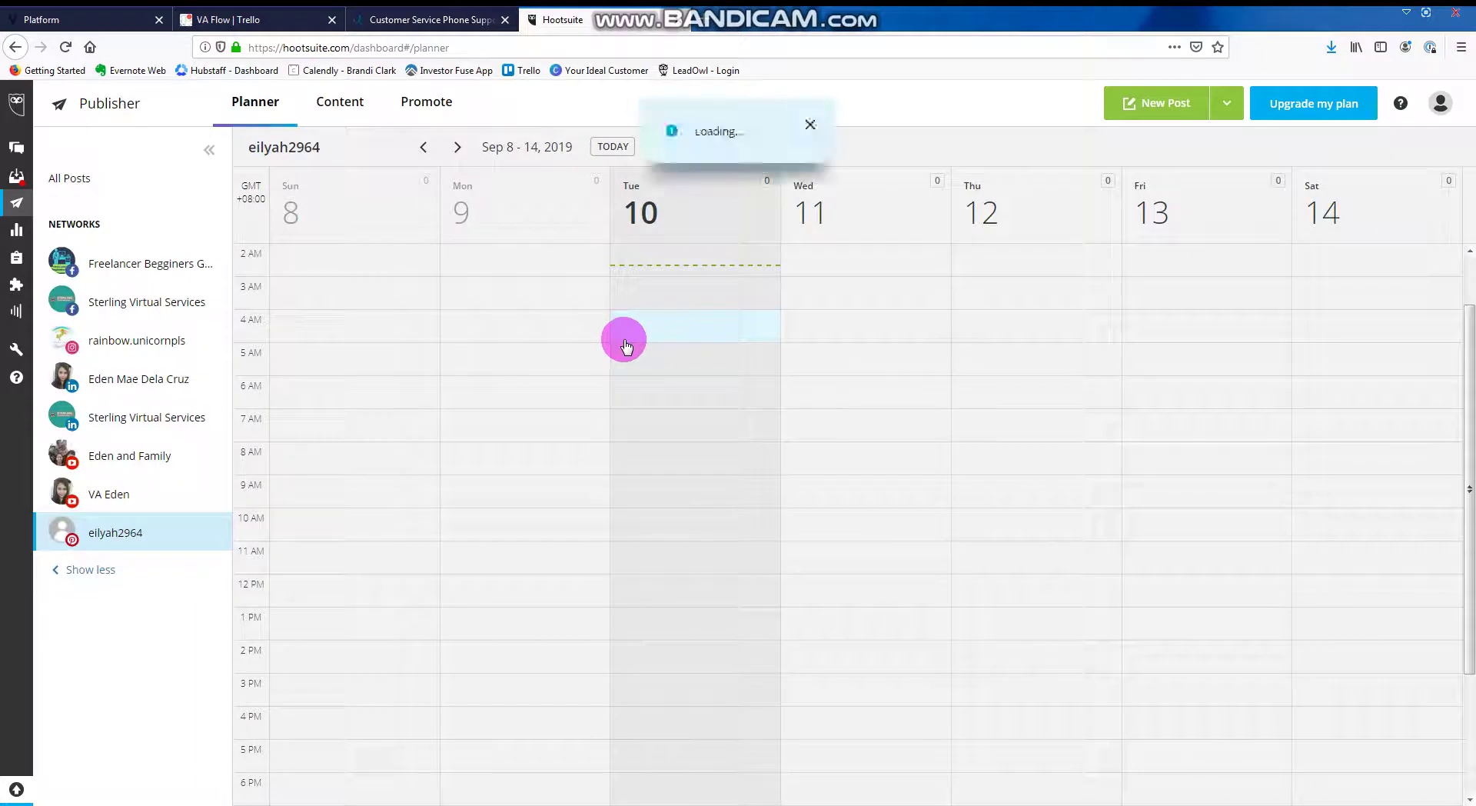
{"action": "left_click", "coordinate": [327, 104]}
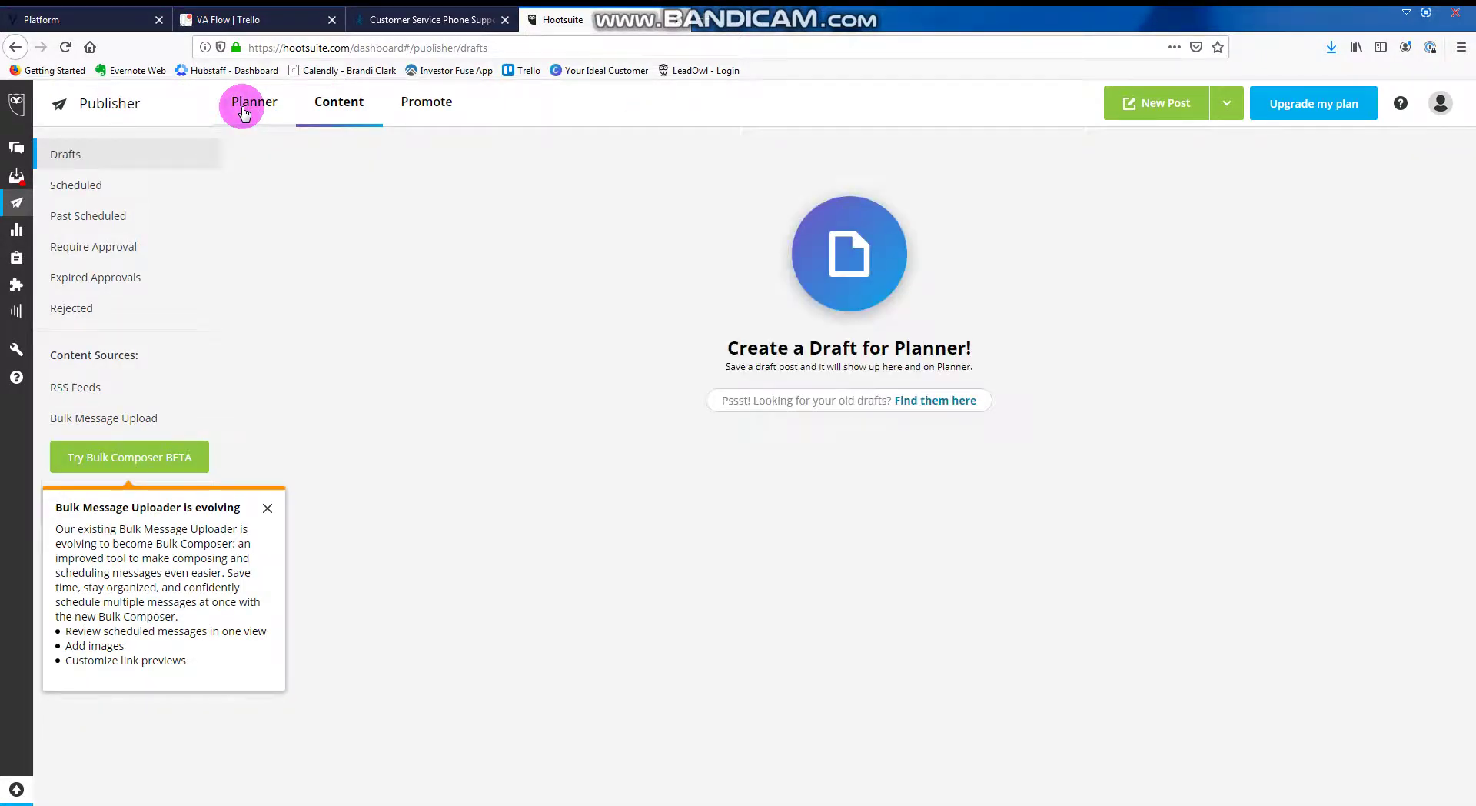
{"action": "left_click", "coordinate": [244, 110]}
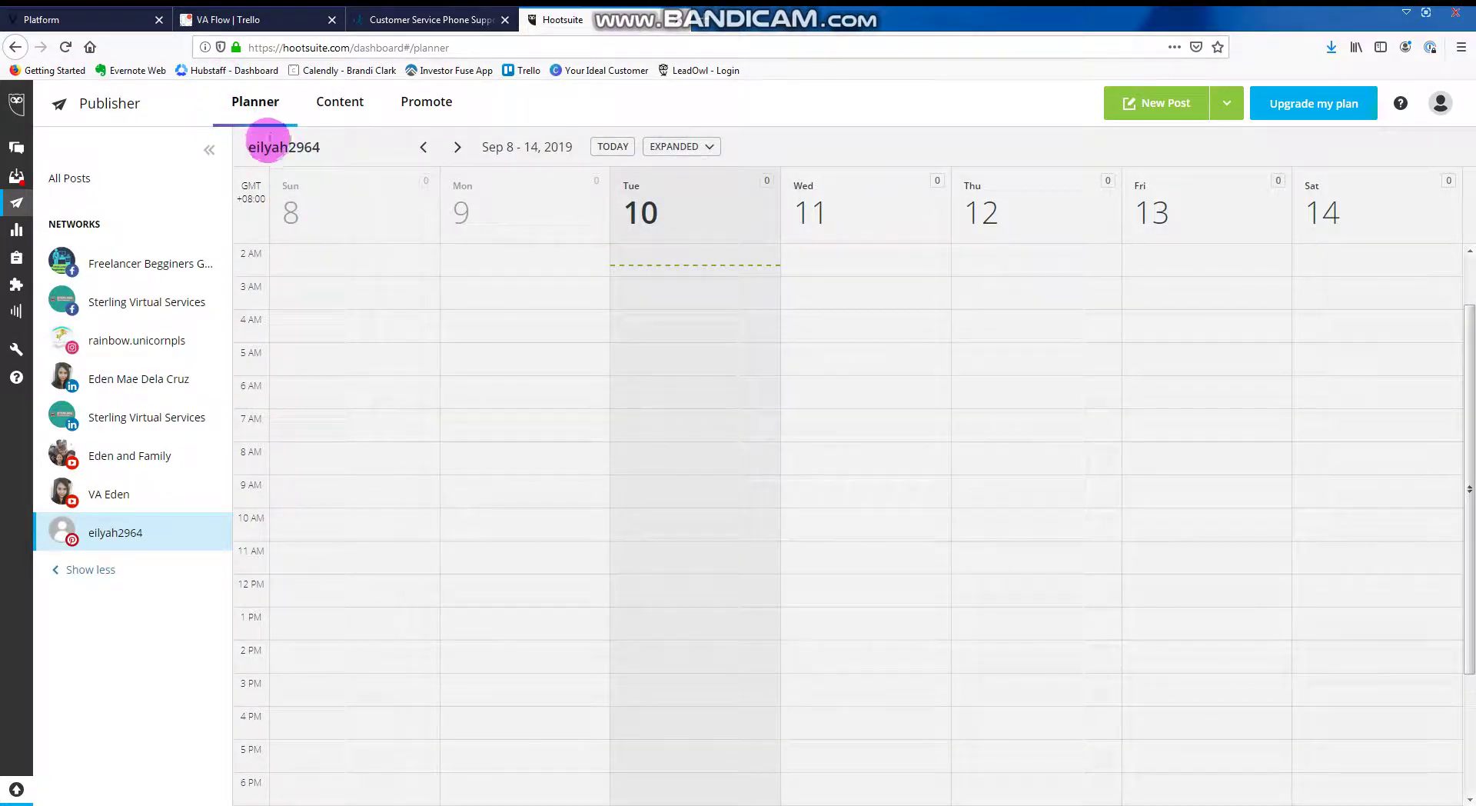
{"action": "left_click", "coordinate": [608, 146]}
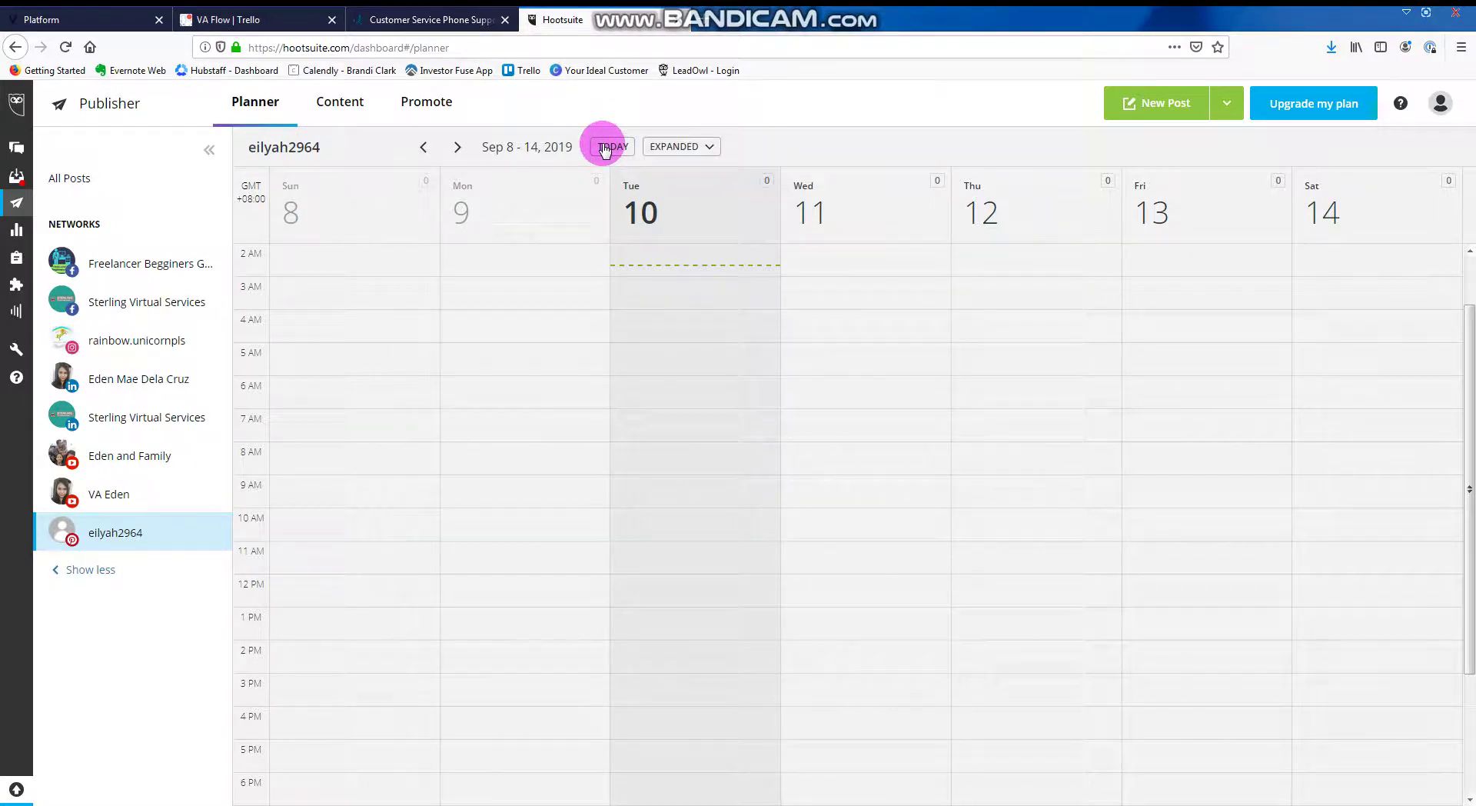
{"action": "left_click", "coordinate": [615, 151]}
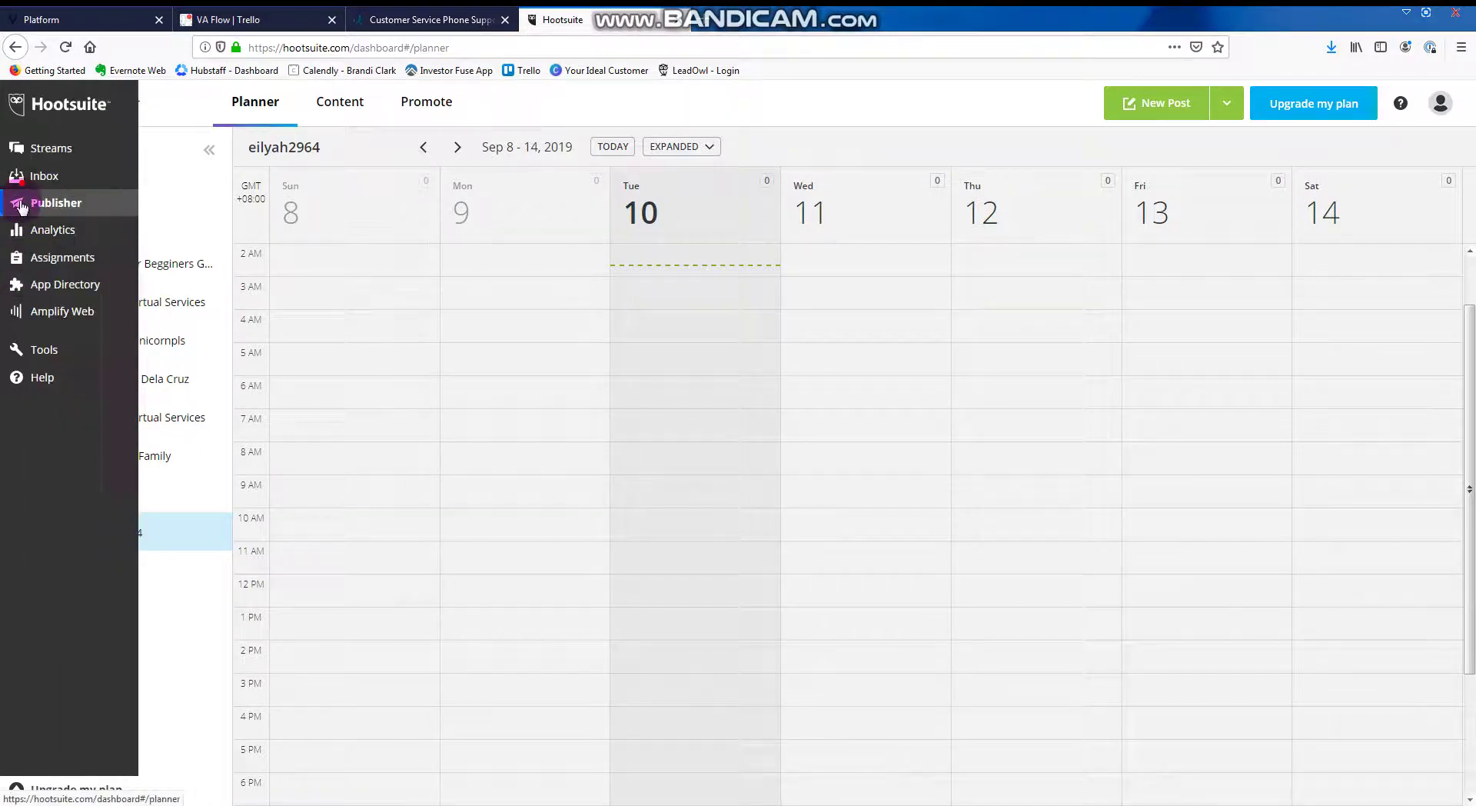
{"action": "left_click", "coordinate": [35, 204]}
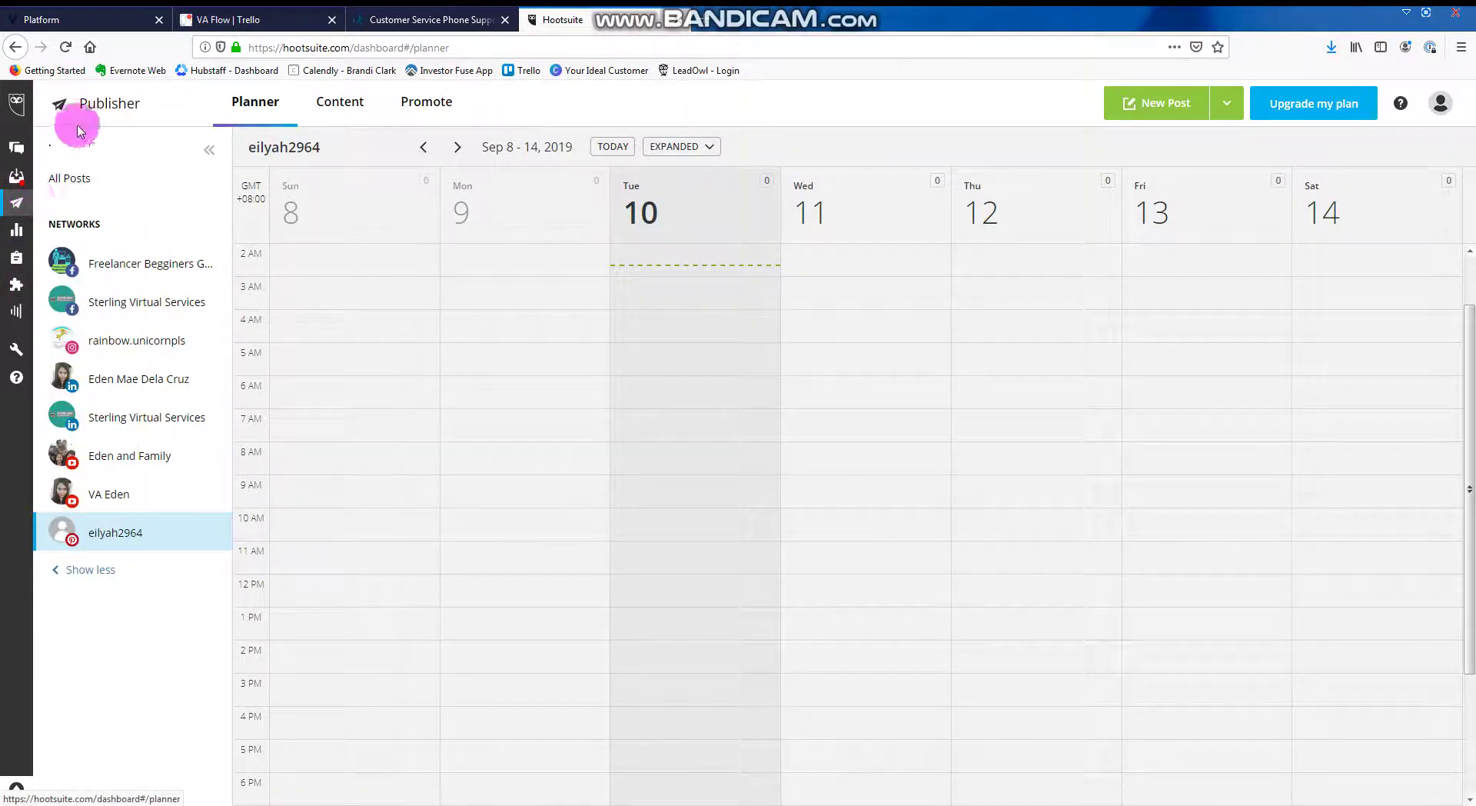
- Start a new post and select the Freelancer Begginers Guide Facebook page as its network
{"action": "left_click", "coordinate": [1147, 108]}
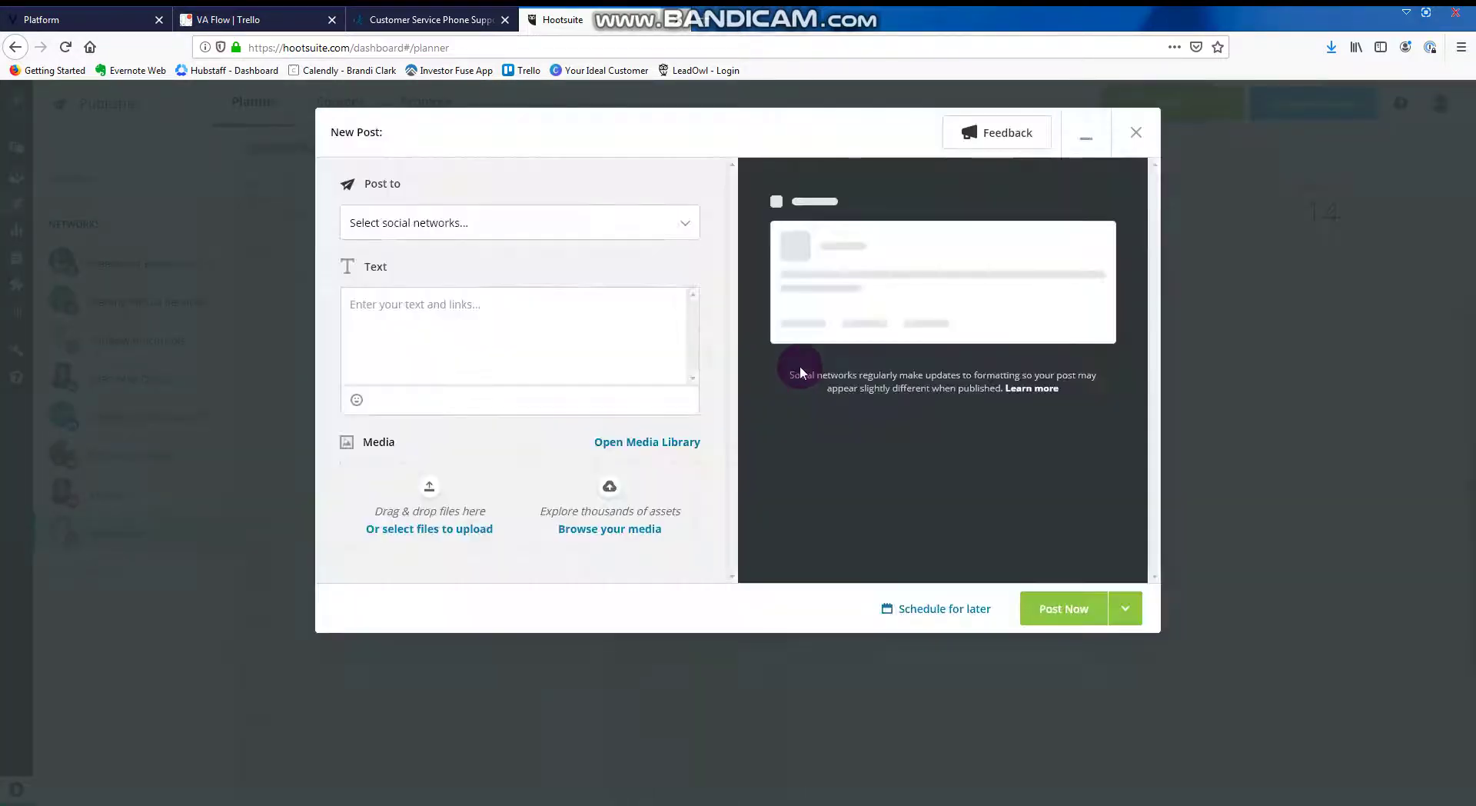
{"action": "left_click", "coordinate": [606, 224]}
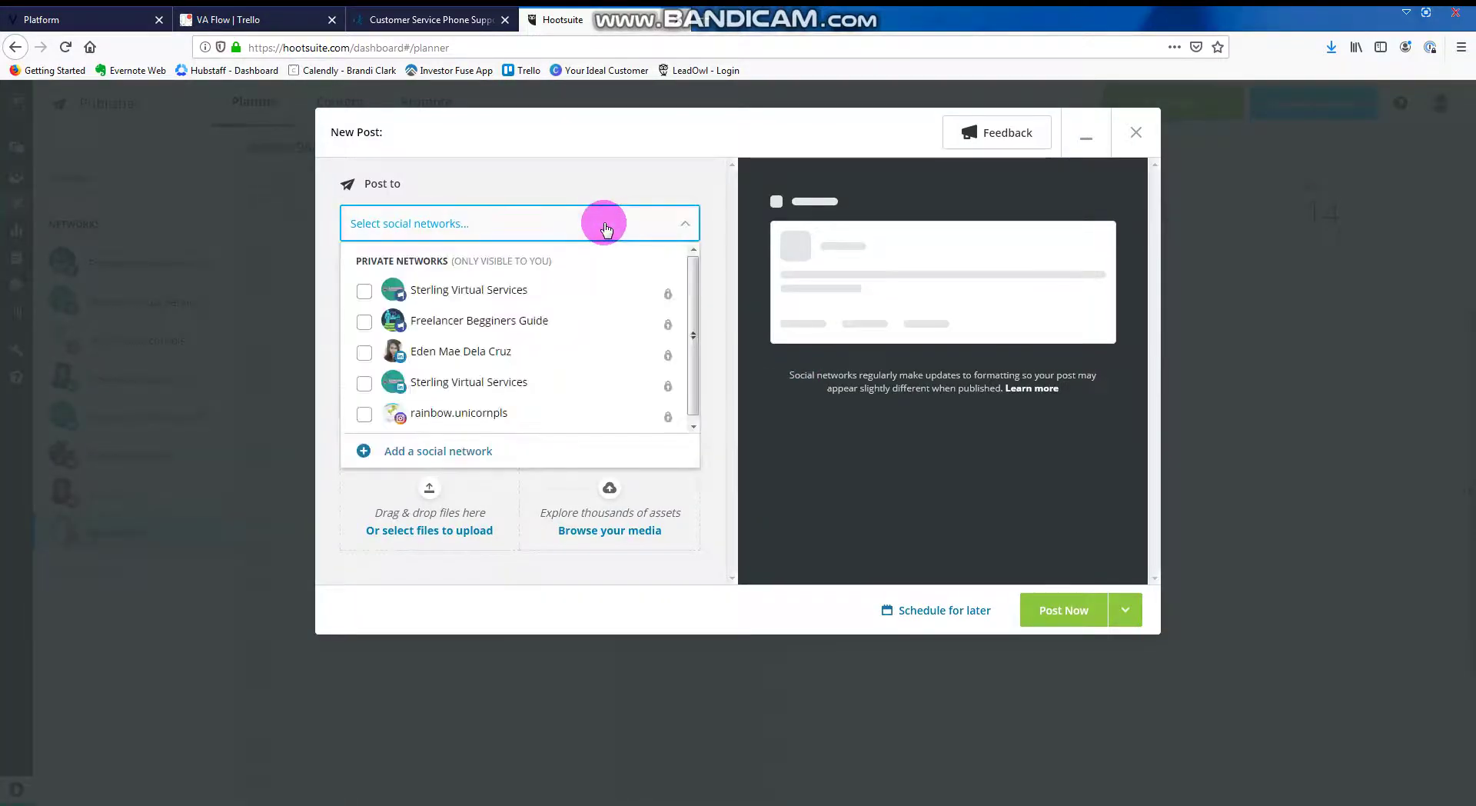
{"action": "left_click", "coordinate": [604, 225]}
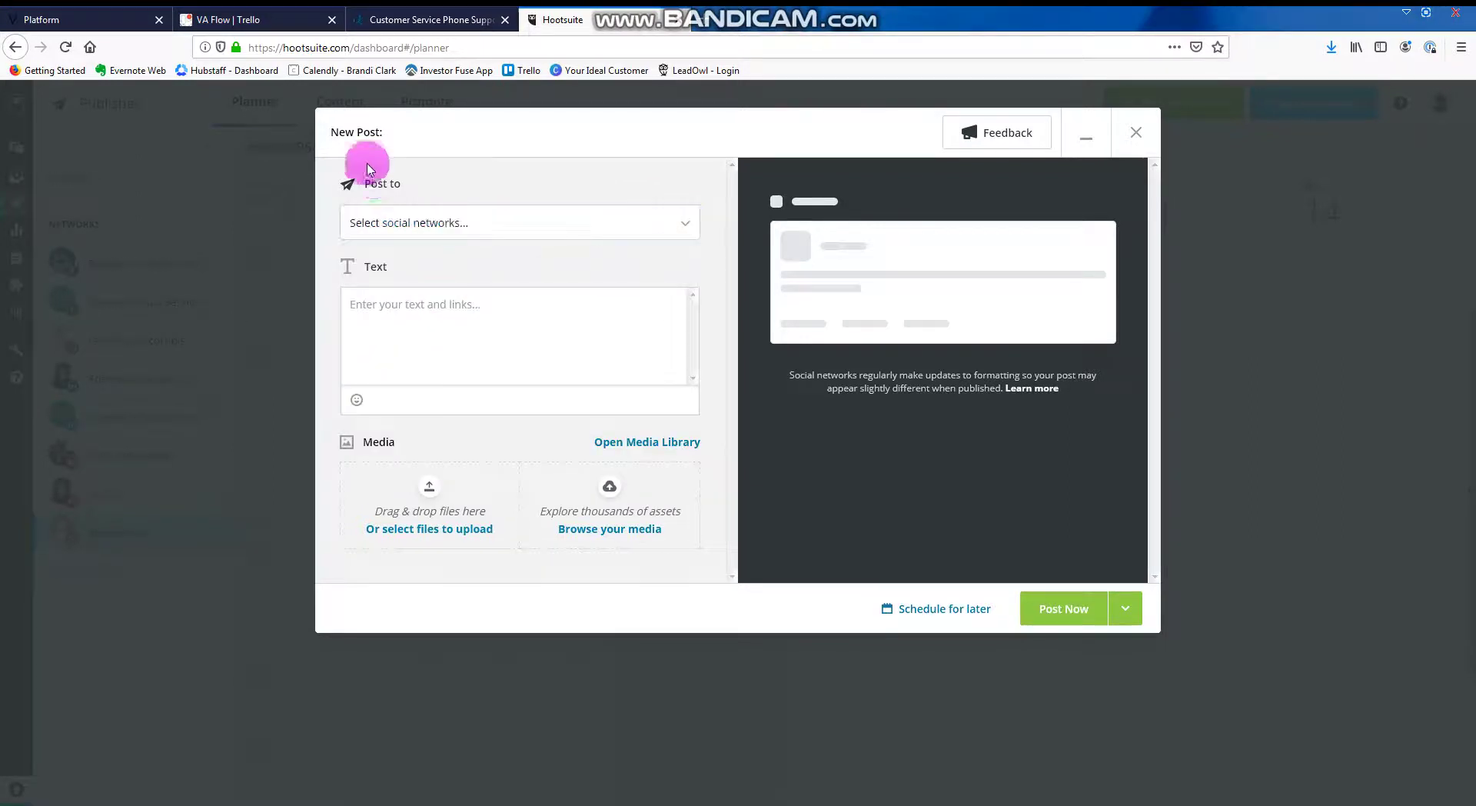
{"action": "left_click", "coordinate": [554, 221]}
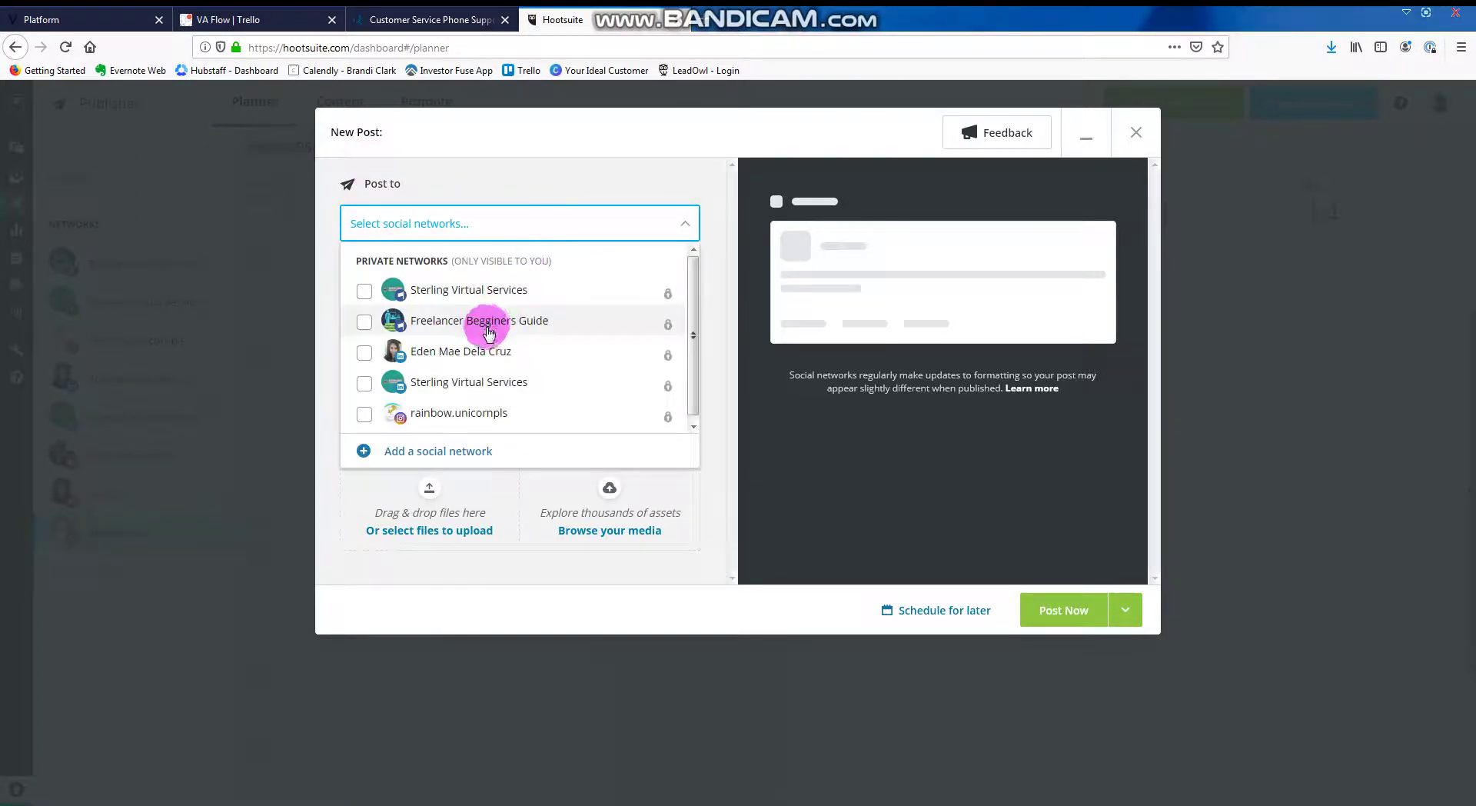
{"action": "left_click", "coordinate": [363, 323]}
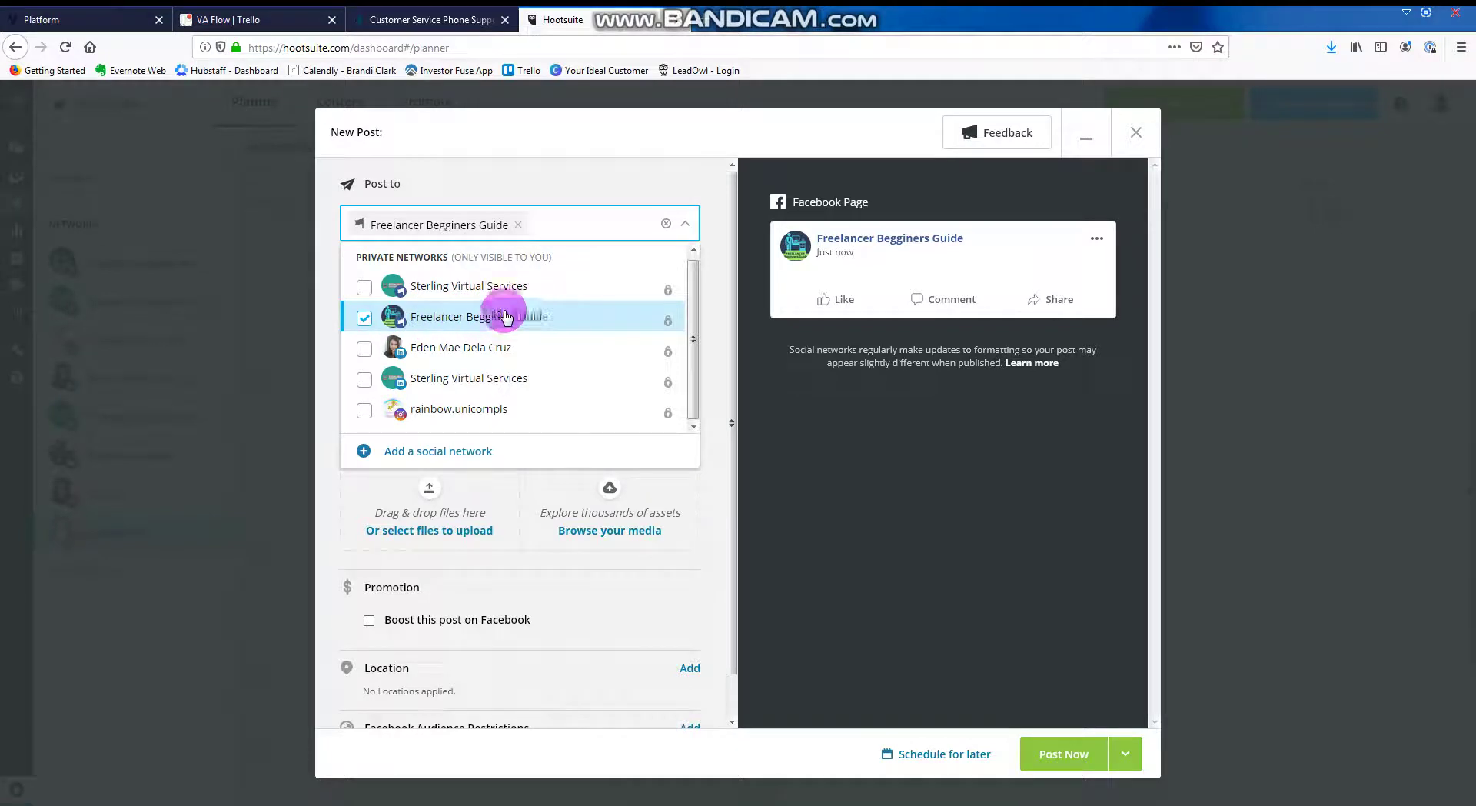
{"action": "left_click", "coordinate": [684, 223]}
- Copy the Customer Service Phone Support job URL and paste it into the post text
{"action": "left_click", "coordinate": [433, 15]}
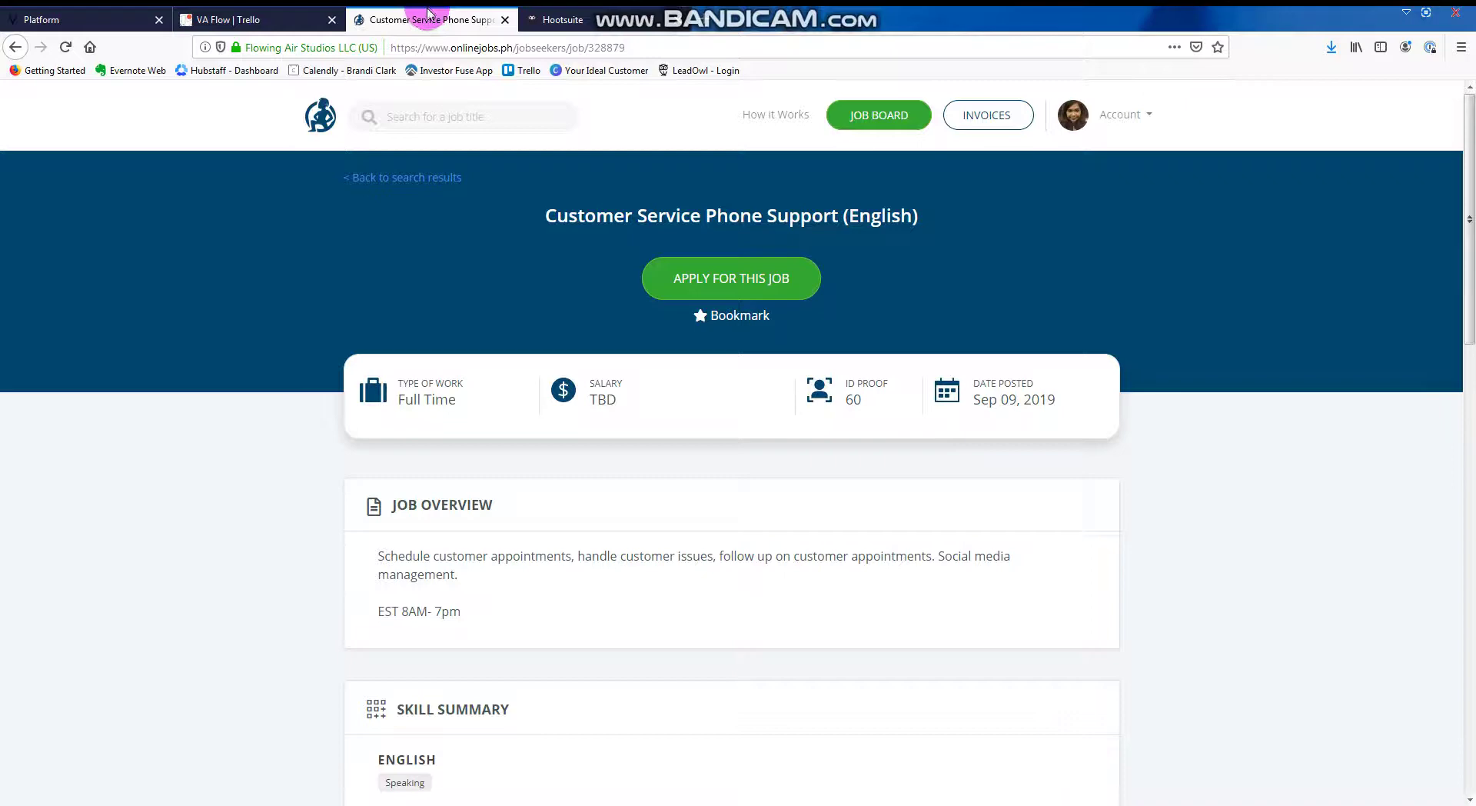
{"action": "scroll", "coordinate": [477, 618], "scroll_direction": "down", "scroll_amount": 3}
{"action": "scroll", "coordinate": [481, 526], "scroll_direction": "up", "scroll_amount": 3}
{"action": "left_click", "coordinate": [650, 47]}
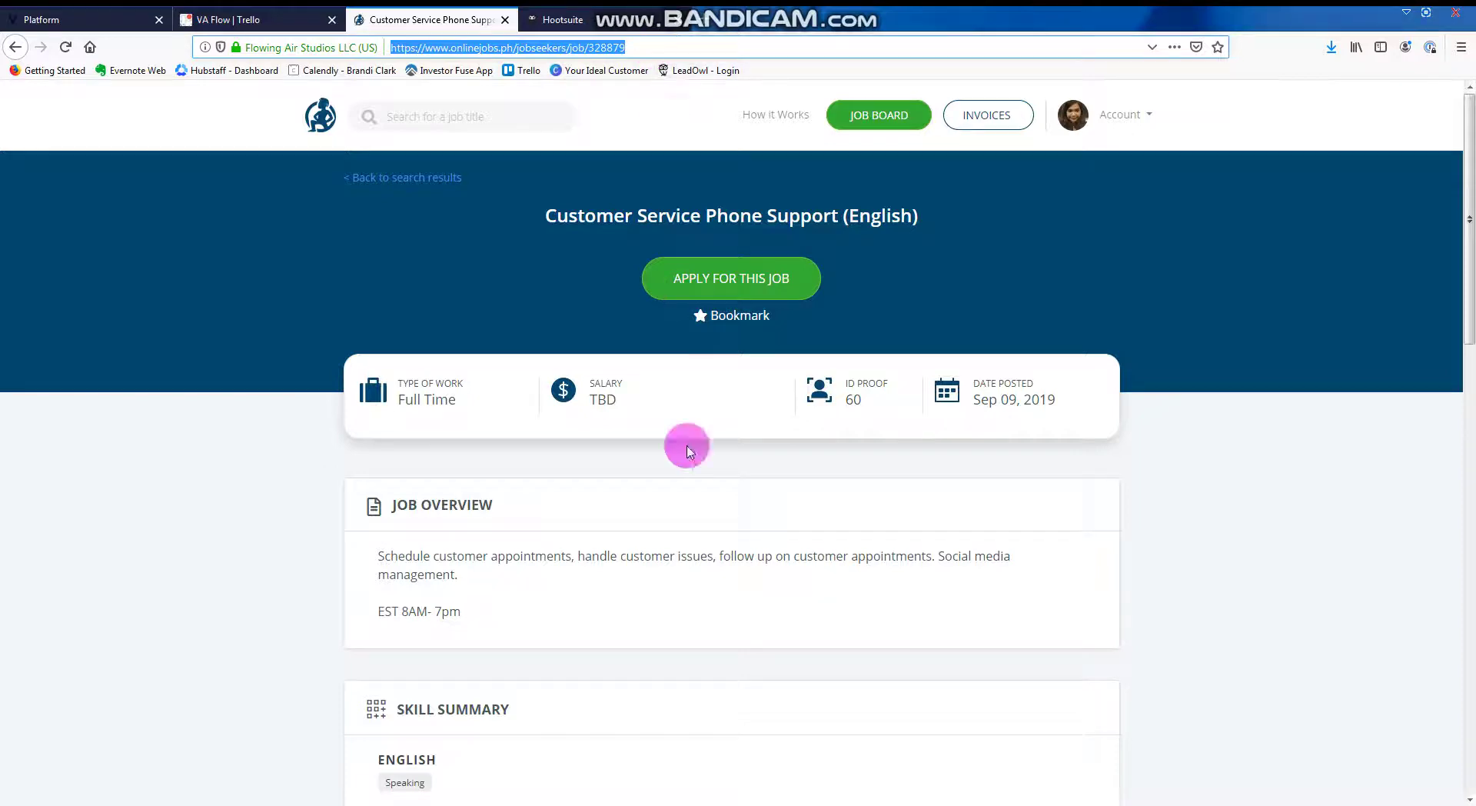
{"action": "left_click", "coordinate": [664, 45]}
{"action": "triple_click", "coordinate": [664, 46]}
{"action": "key", "text": "ctrl+c"}
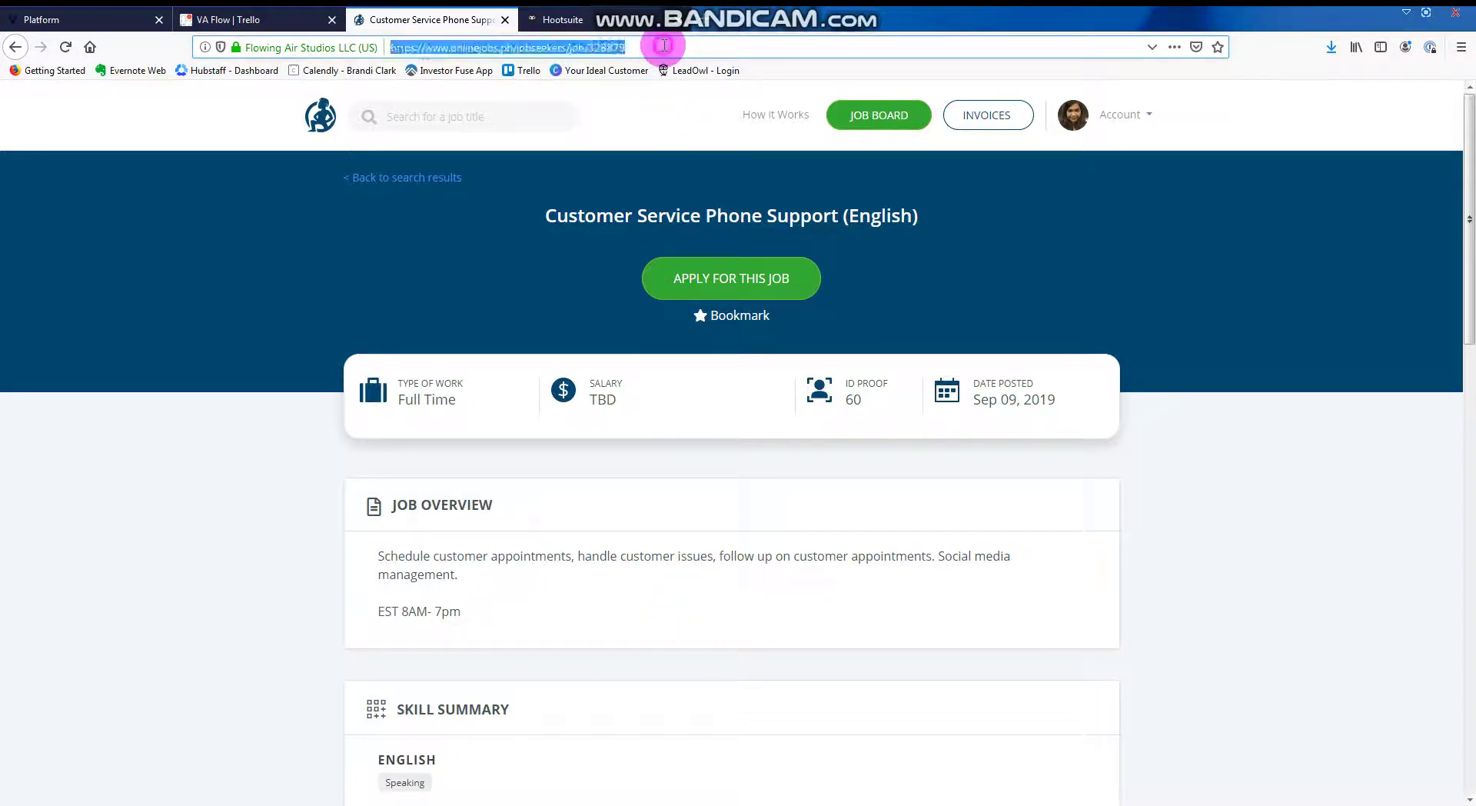
{"action": "left_click", "coordinate": [648, 11]}
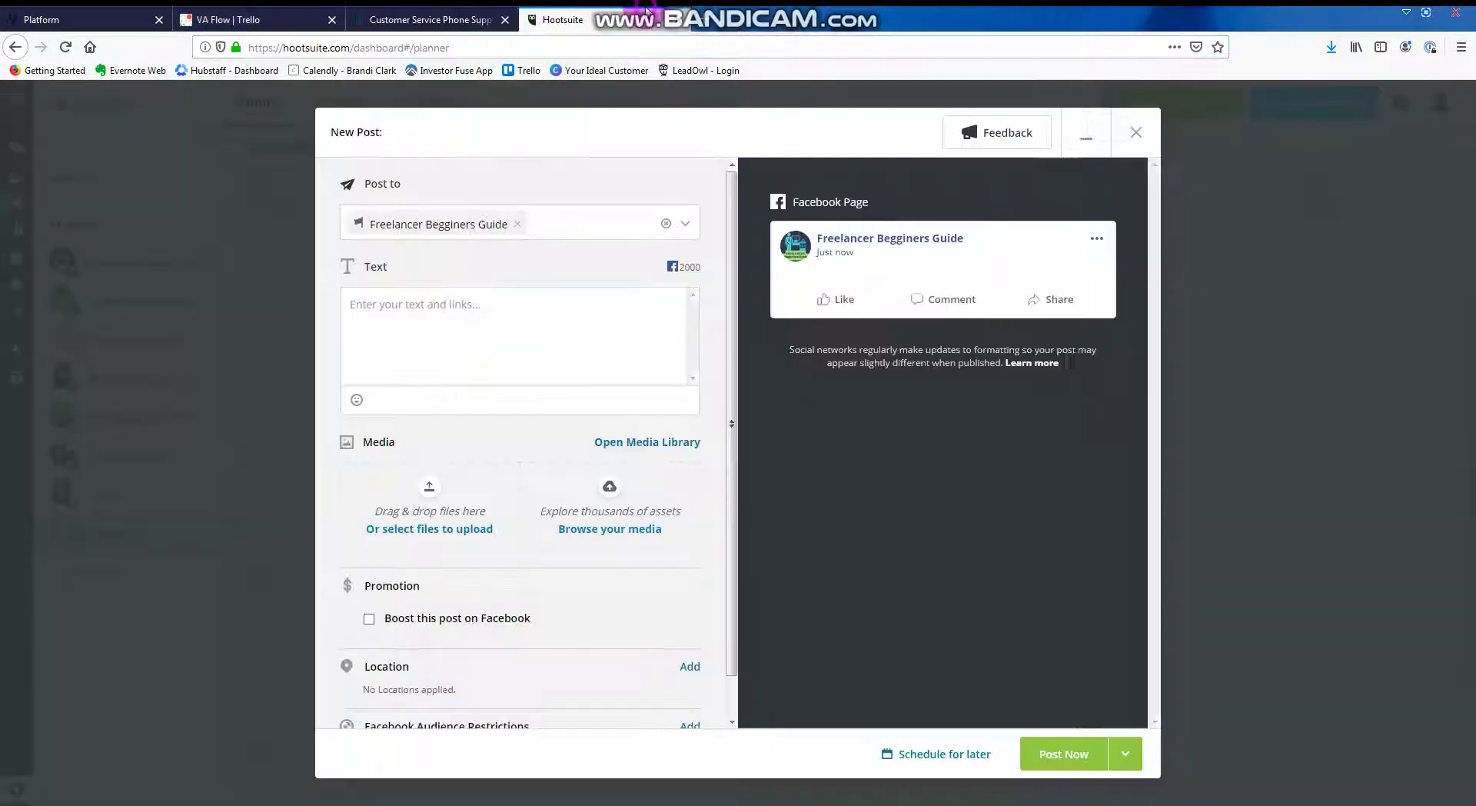
{"action": "left_click", "coordinate": [477, 330]}
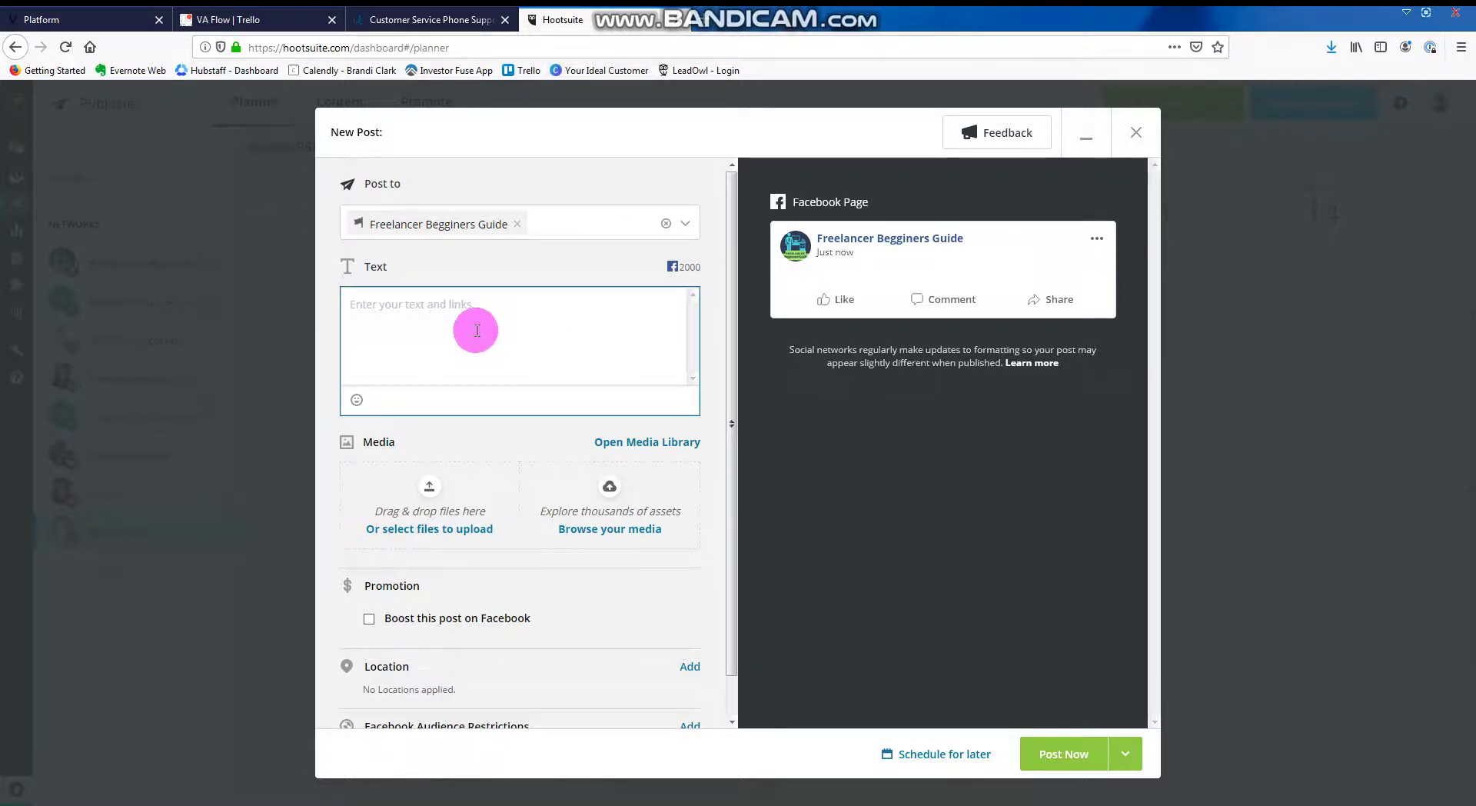
{"action": "key", "text": "ctrl+v"}
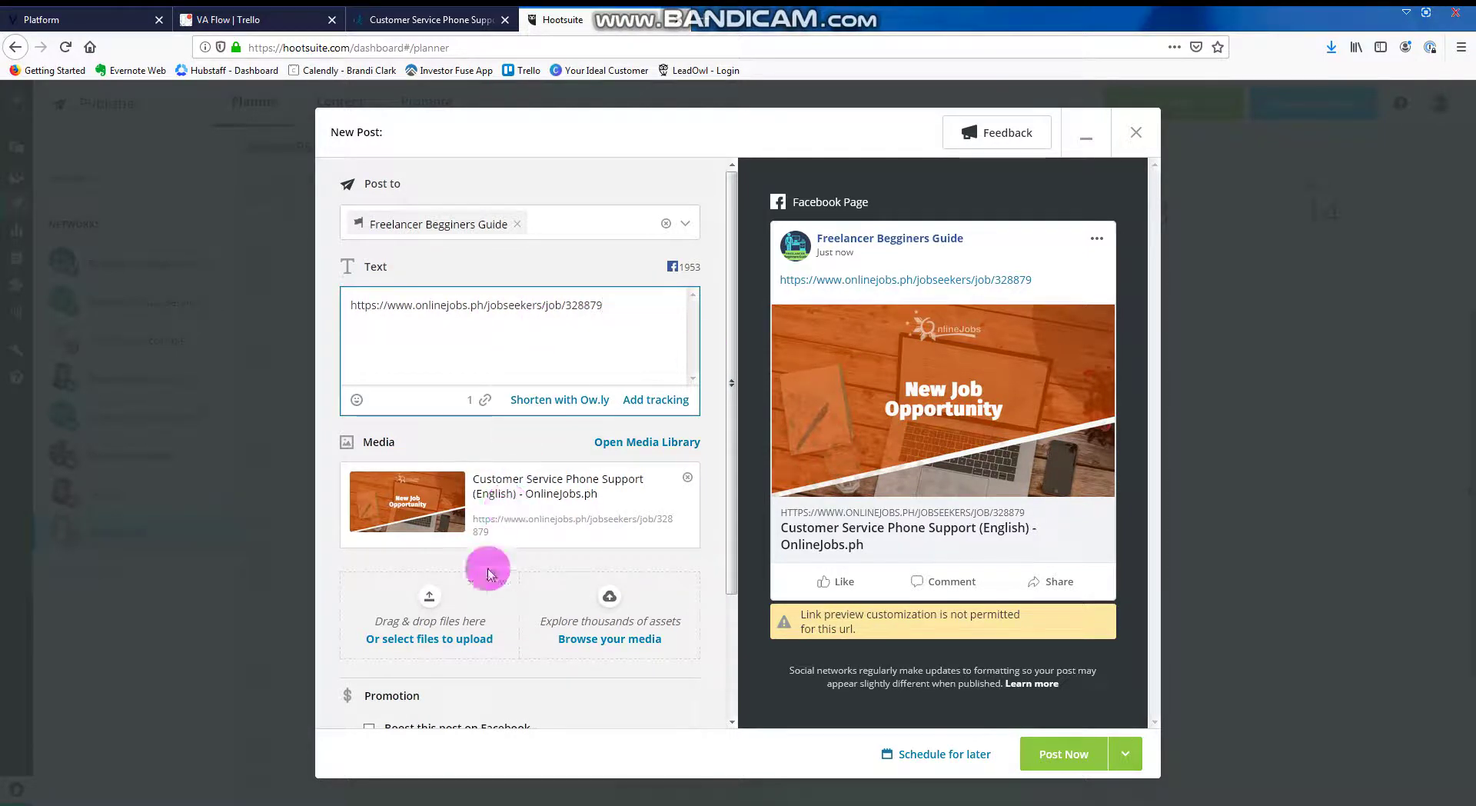
{"action": "scroll", "coordinate": [495, 569], "scroll_direction": "down", "scroll_amount": 2}
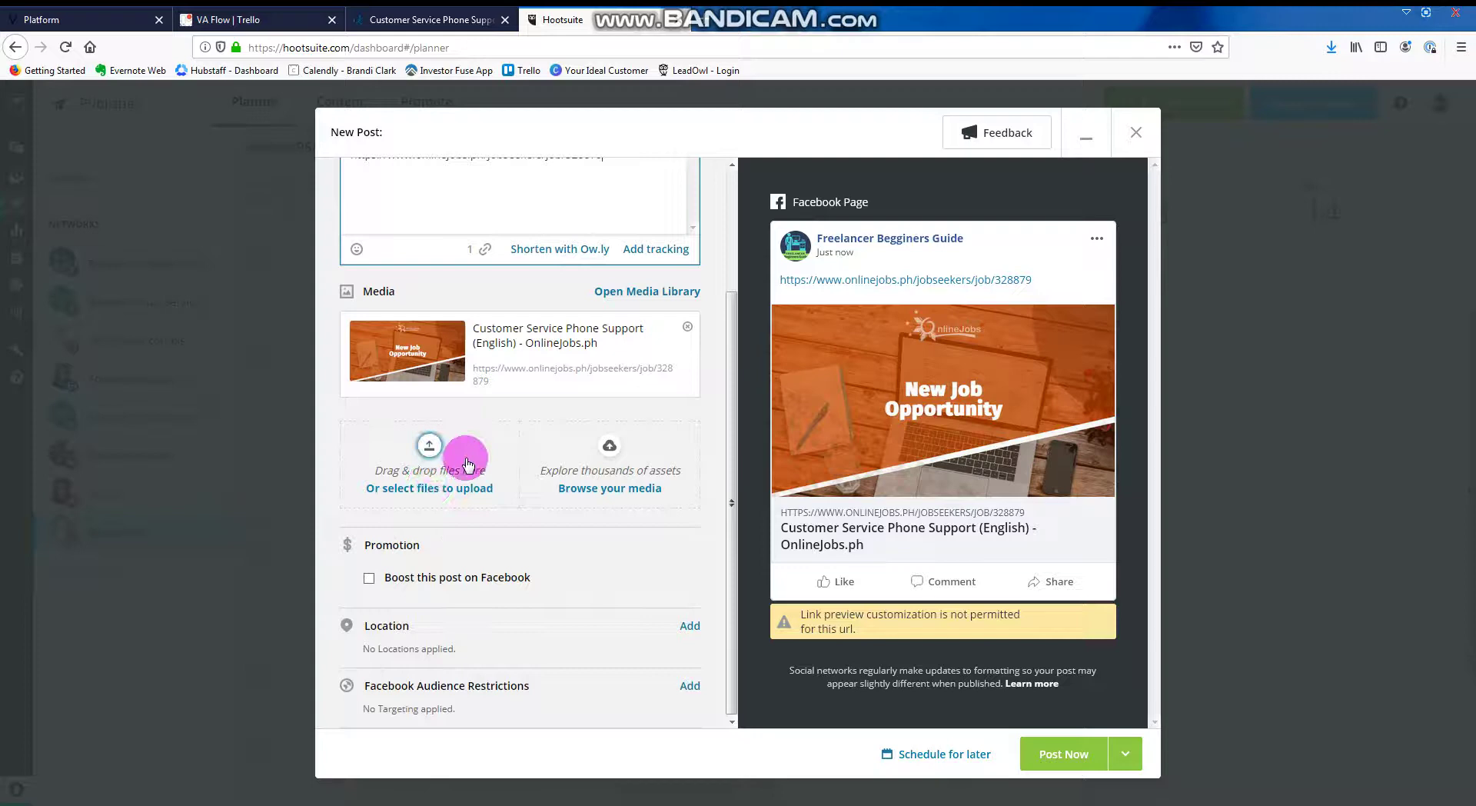
{"action": "scroll", "coordinate": [454, 538], "scroll_direction": "up", "scroll_amount": 1}
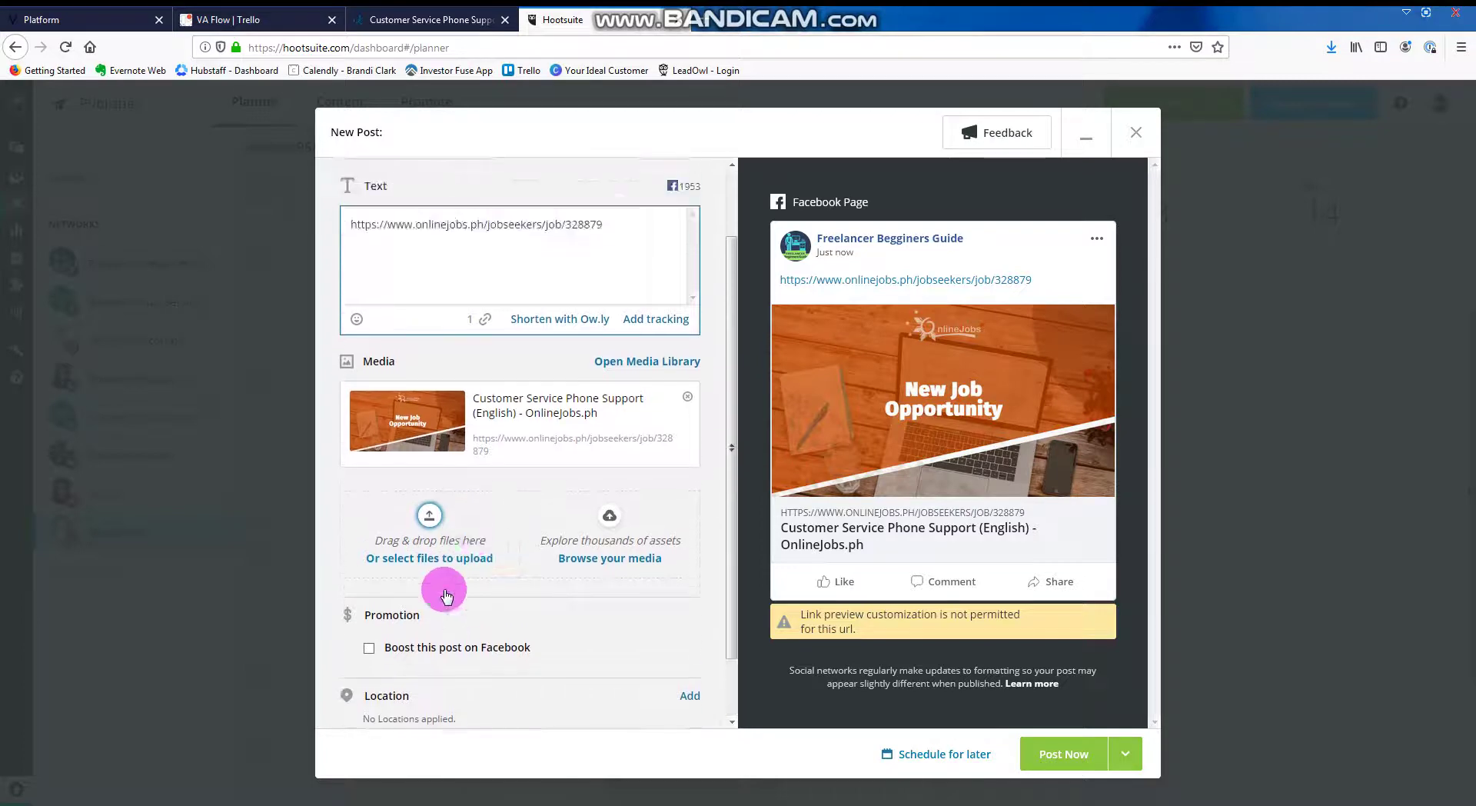
{"action": "left_click", "coordinate": [429, 530]}
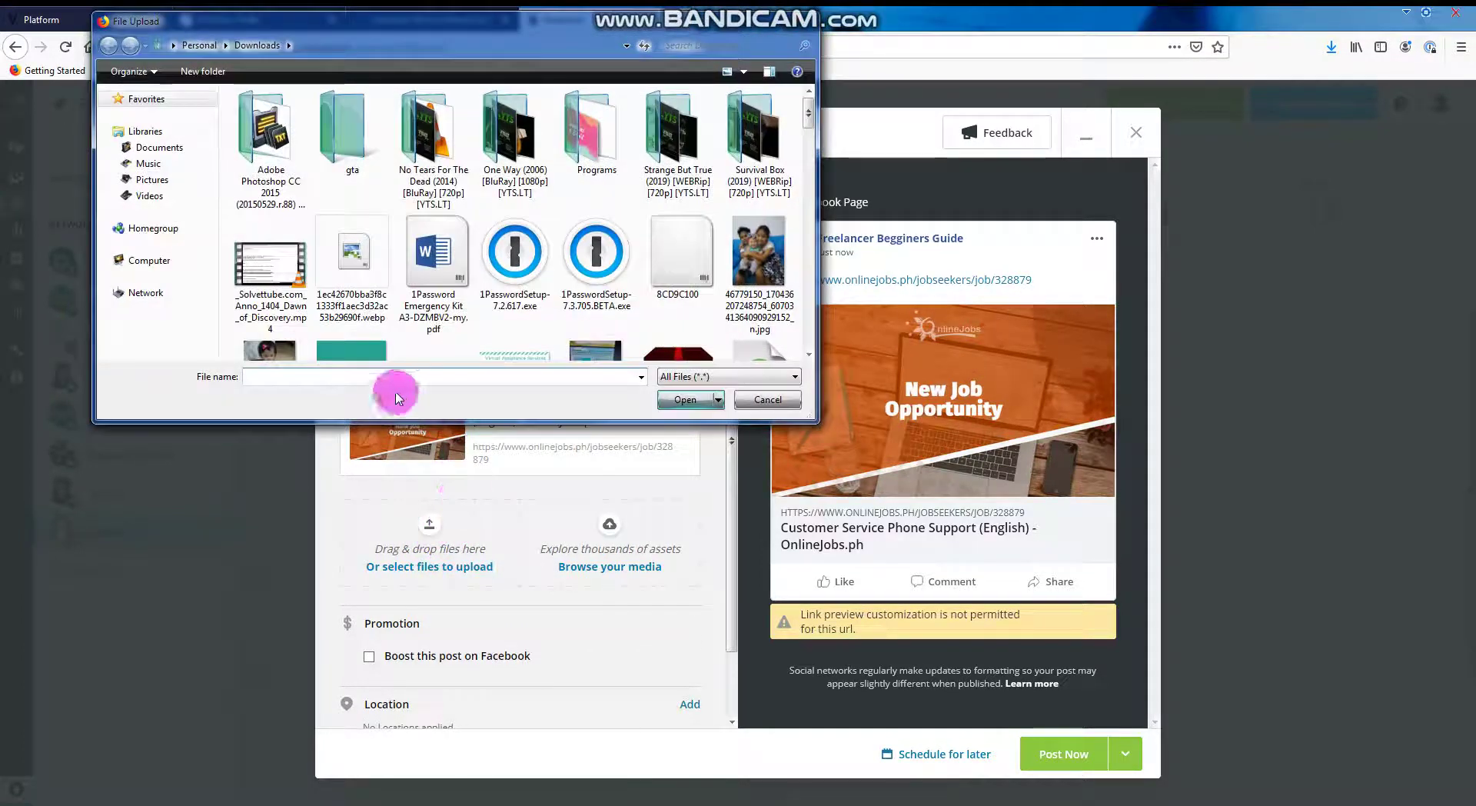
{"action": "left_click", "coordinate": [794, 30]}
{"action": "scroll", "coordinate": [477, 615], "scroll_direction": "down", "scroll_amount": 1}
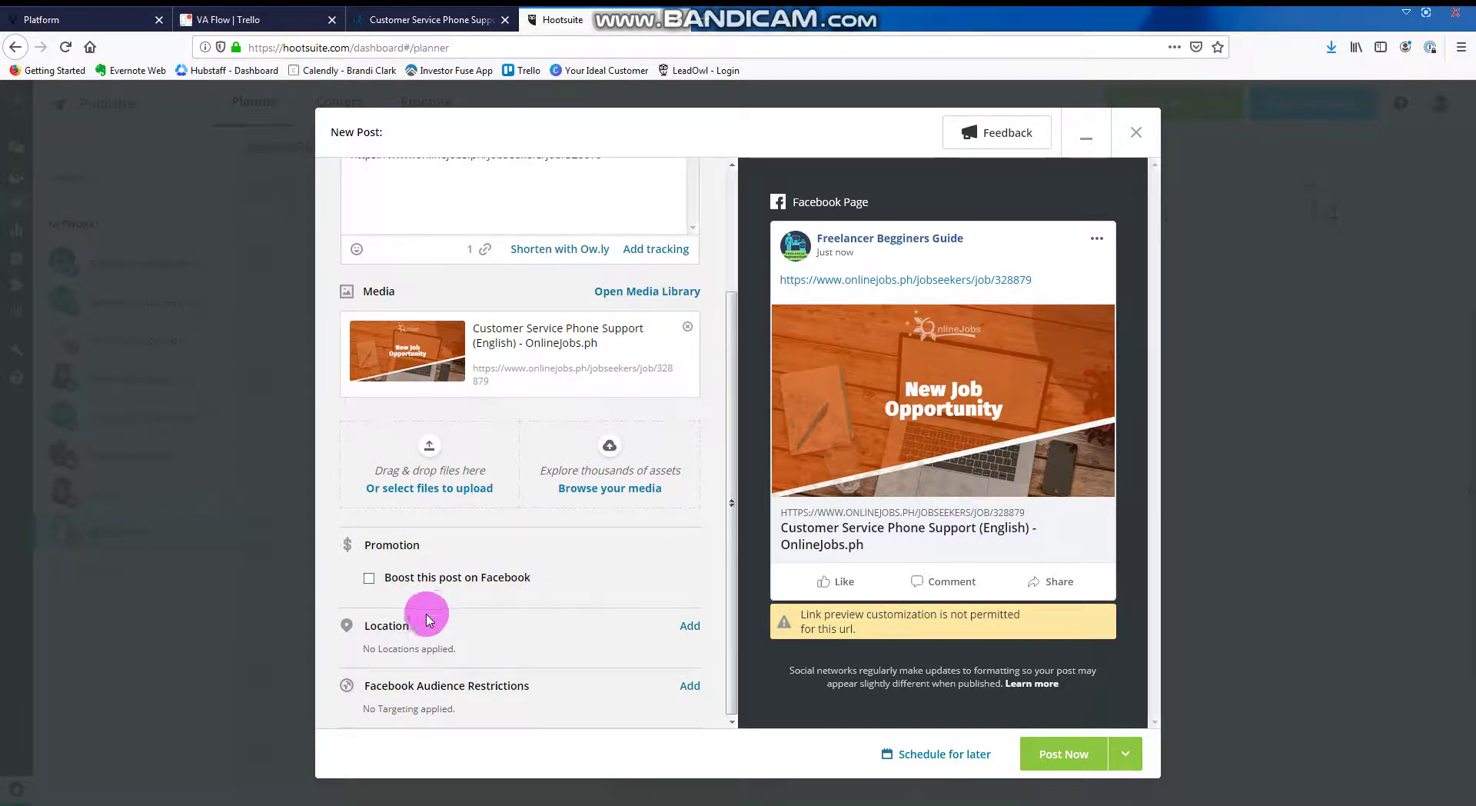
{"action": "scroll", "coordinate": [538, 615], "scroll_direction": "up", "scroll_amount": 2}
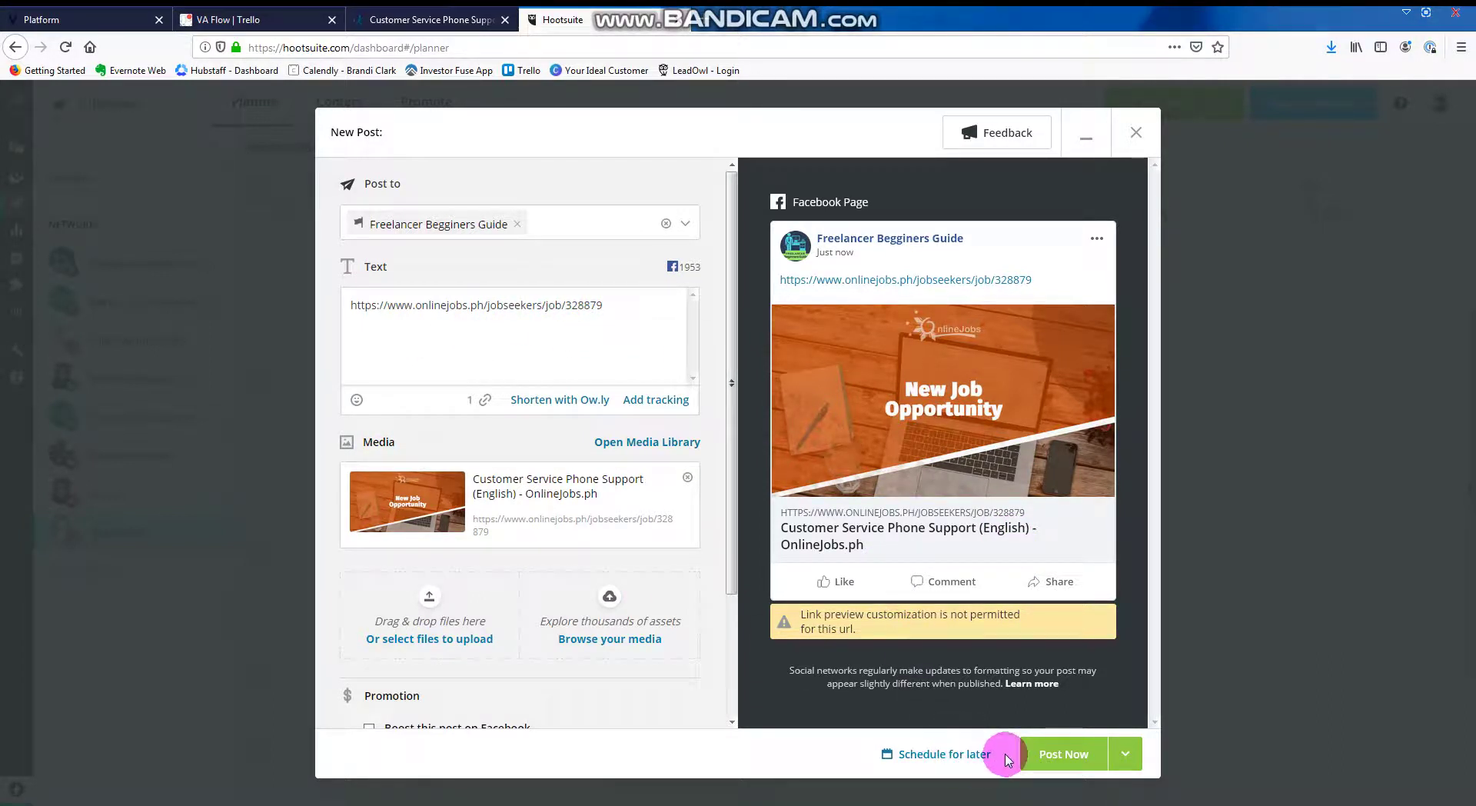
- Schedule the job post for Sep 13 at 3:00 PM
{"action": "left_click", "coordinate": [957, 758]}
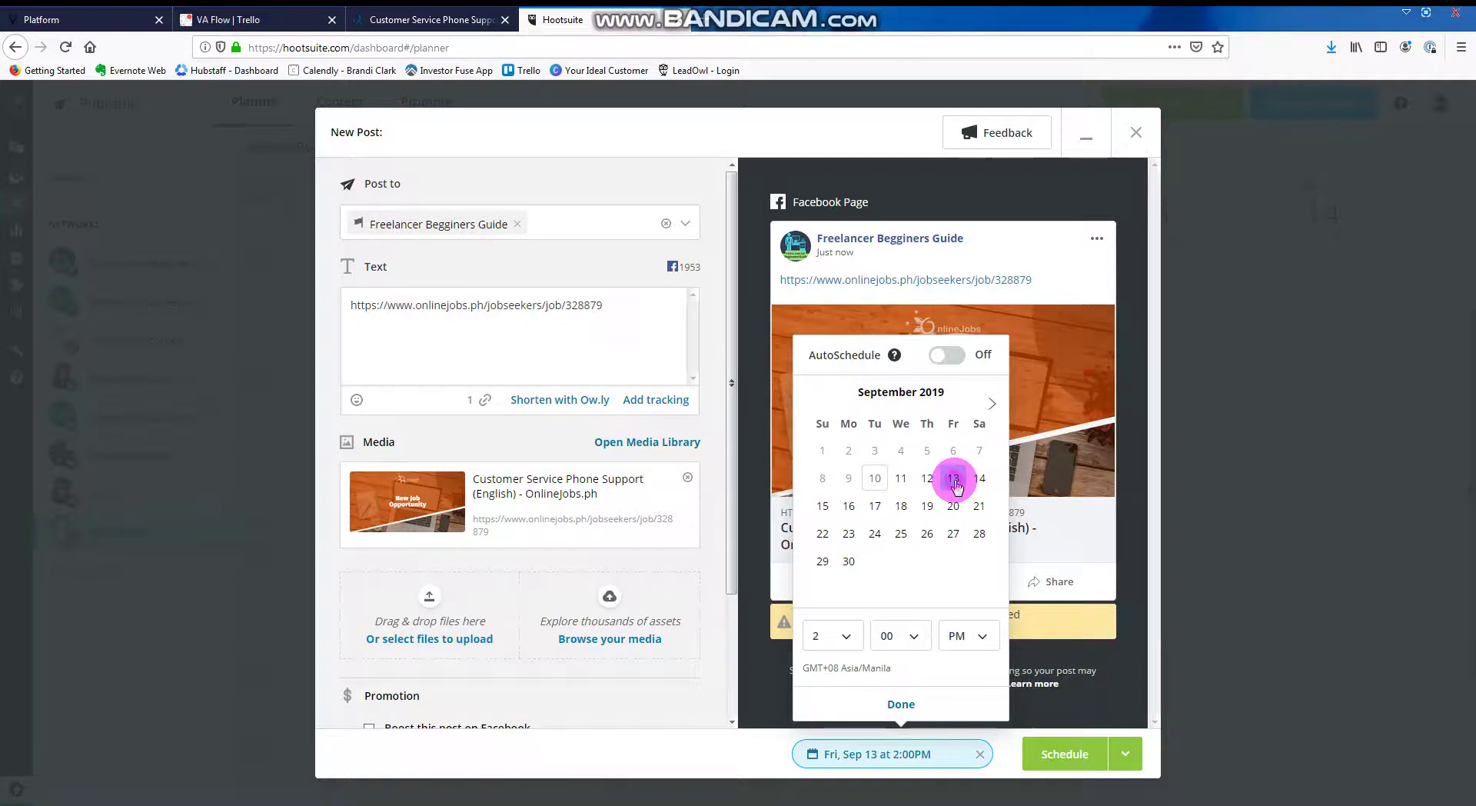
{"action": "left_click", "coordinate": [846, 639]}
{"action": "left_click", "coordinate": [846, 641]}
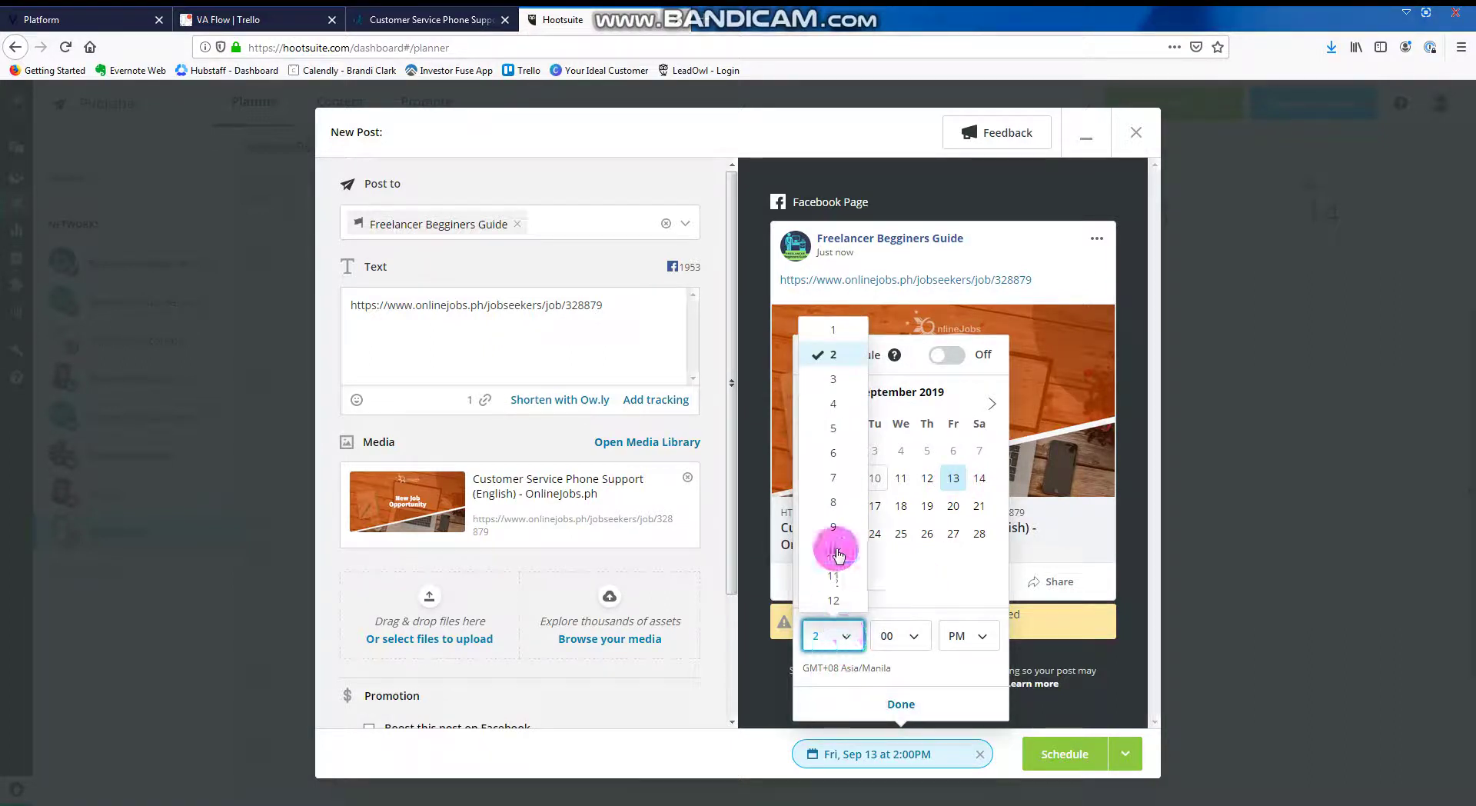
{"action": "left_click", "coordinate": [827, 380]}
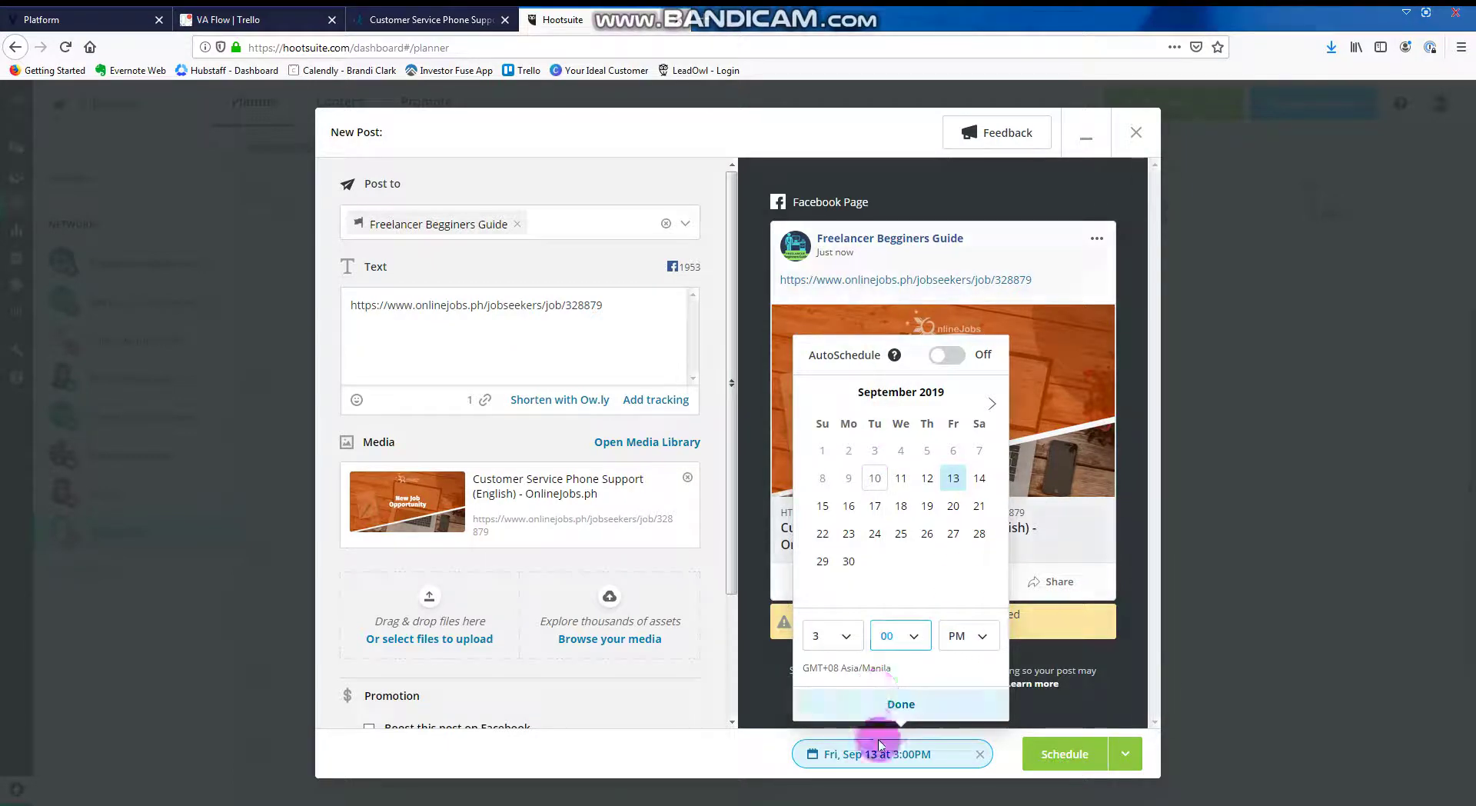
{"action": "left_click", "coordinate": [894, 712]}
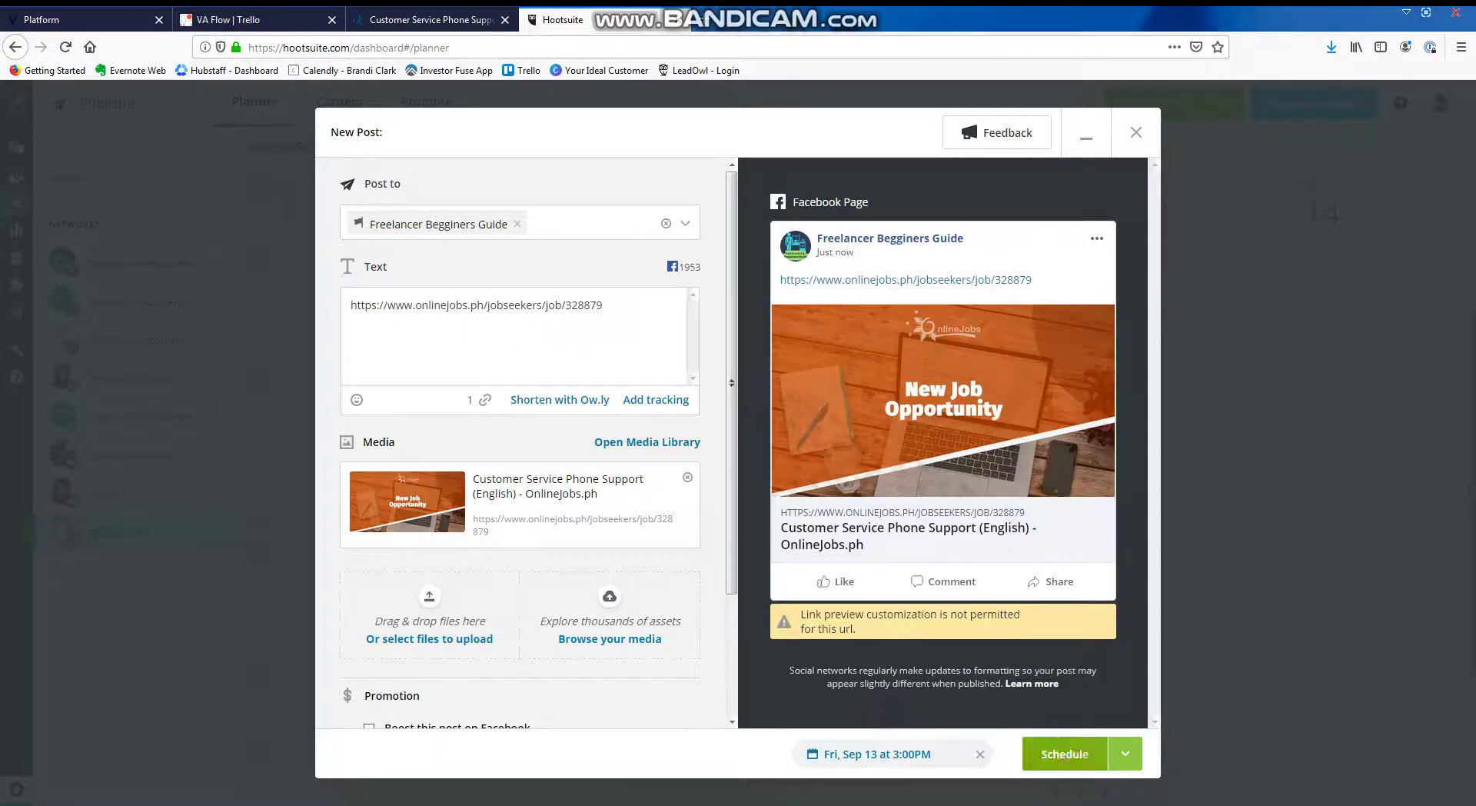
{"action": "left_click", "coordinate": [1064, 769]}
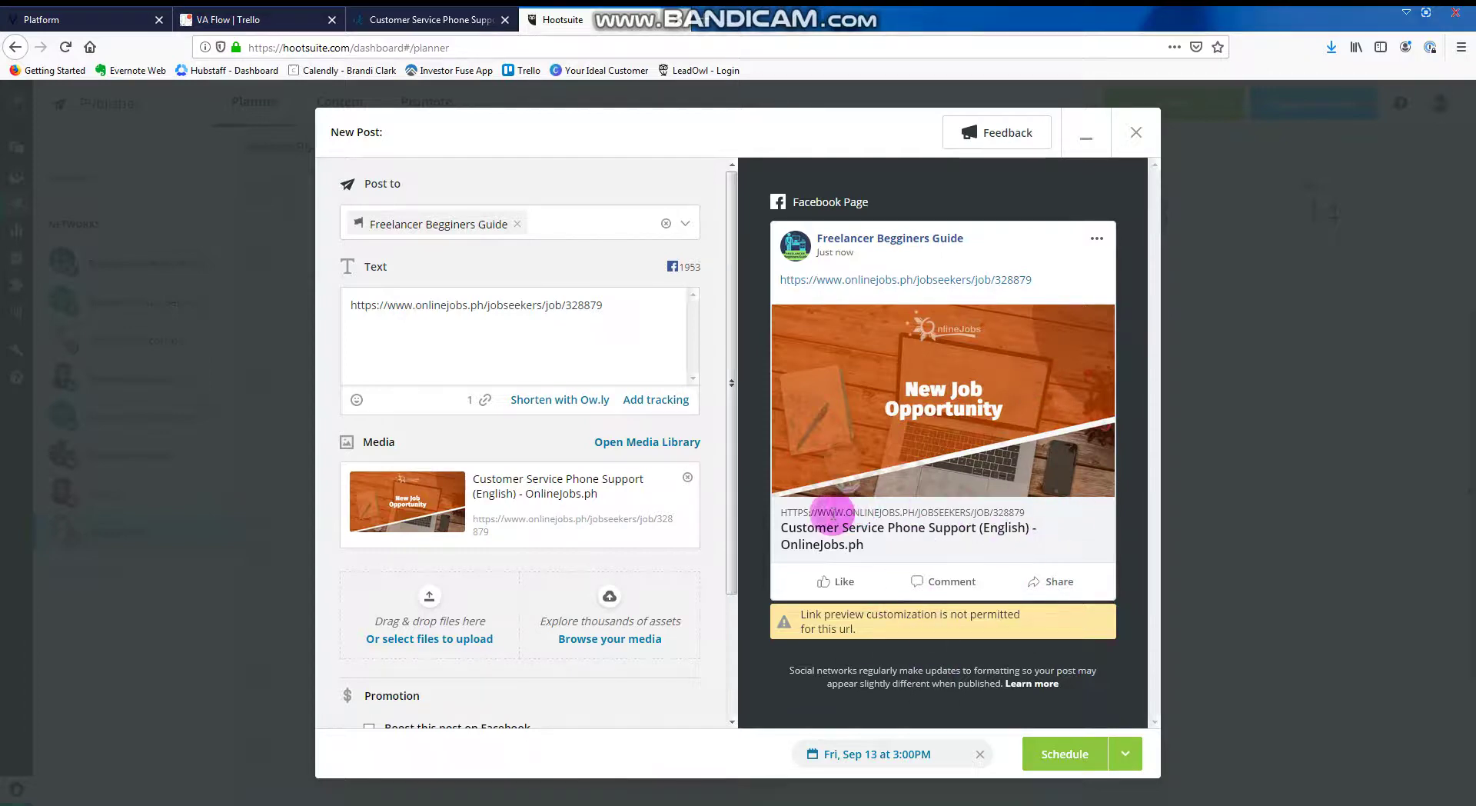
{"action": "left_click", "coordinate": [883, 761]}
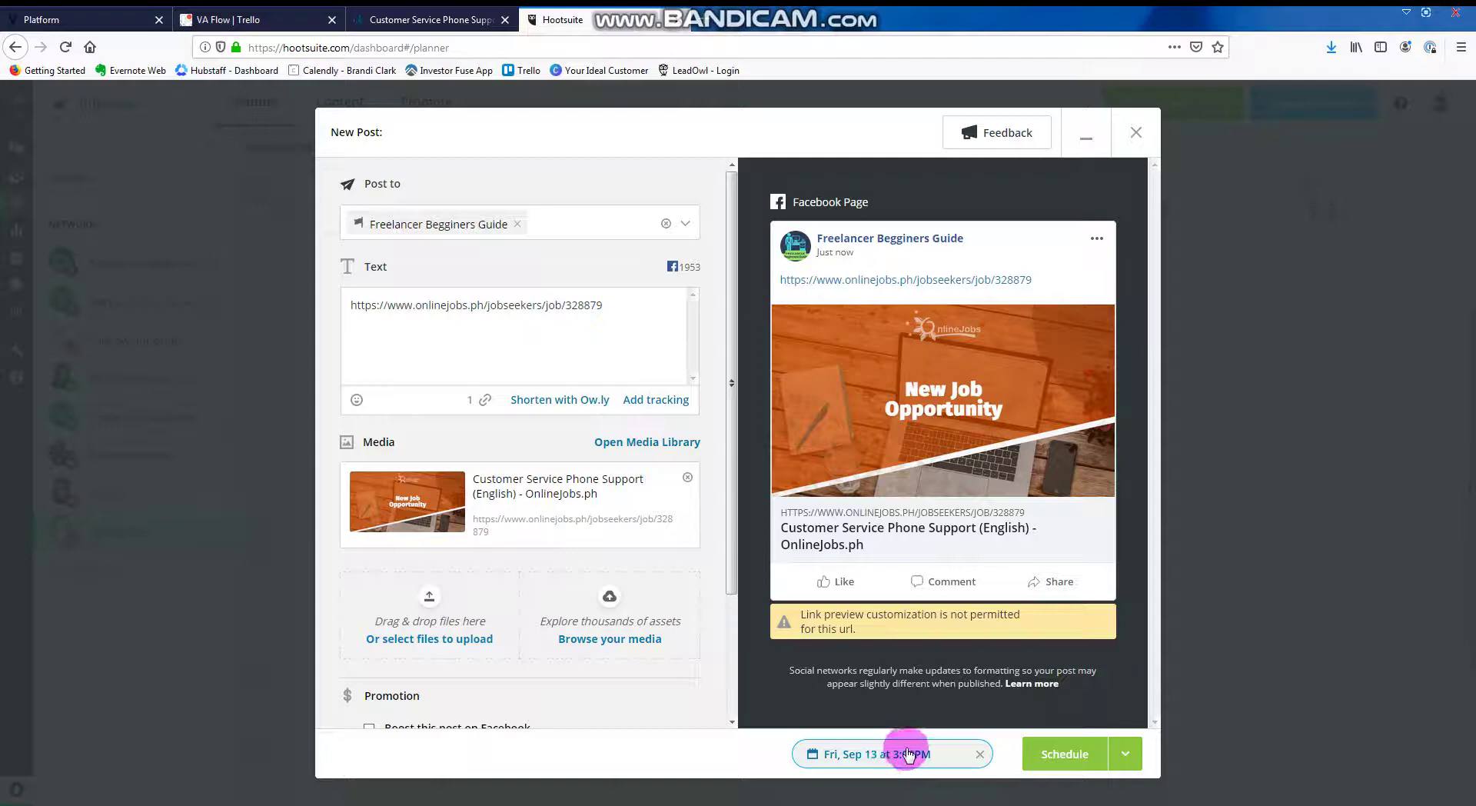
- Clear the scheduled date and post the job link now instead
{"action": "left_click", "coordinate": [981, 755]}
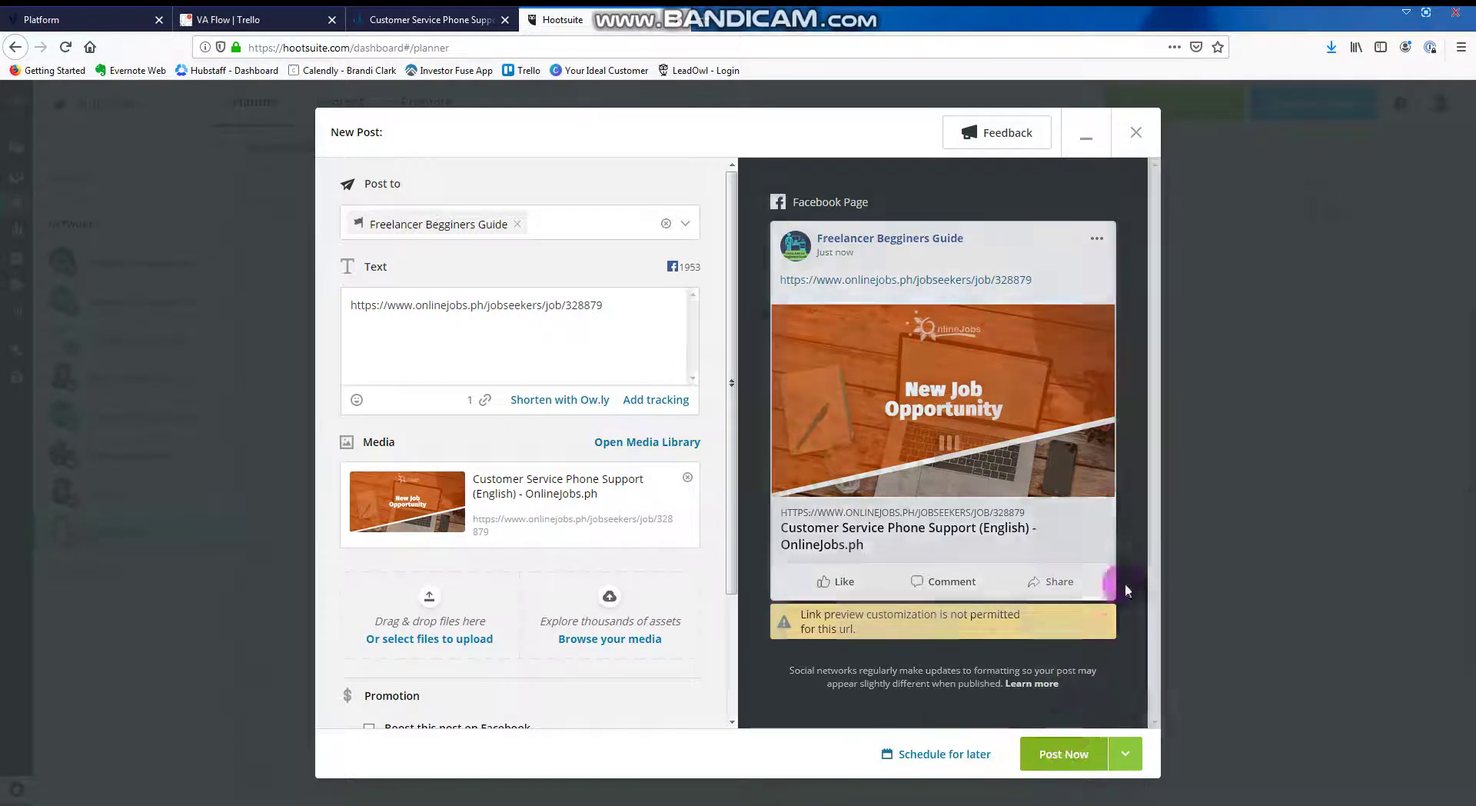
{"action": "left_click", "coordinate": [974, 280]}
{"action": "left_click", "coordinate": [1063, 752]}
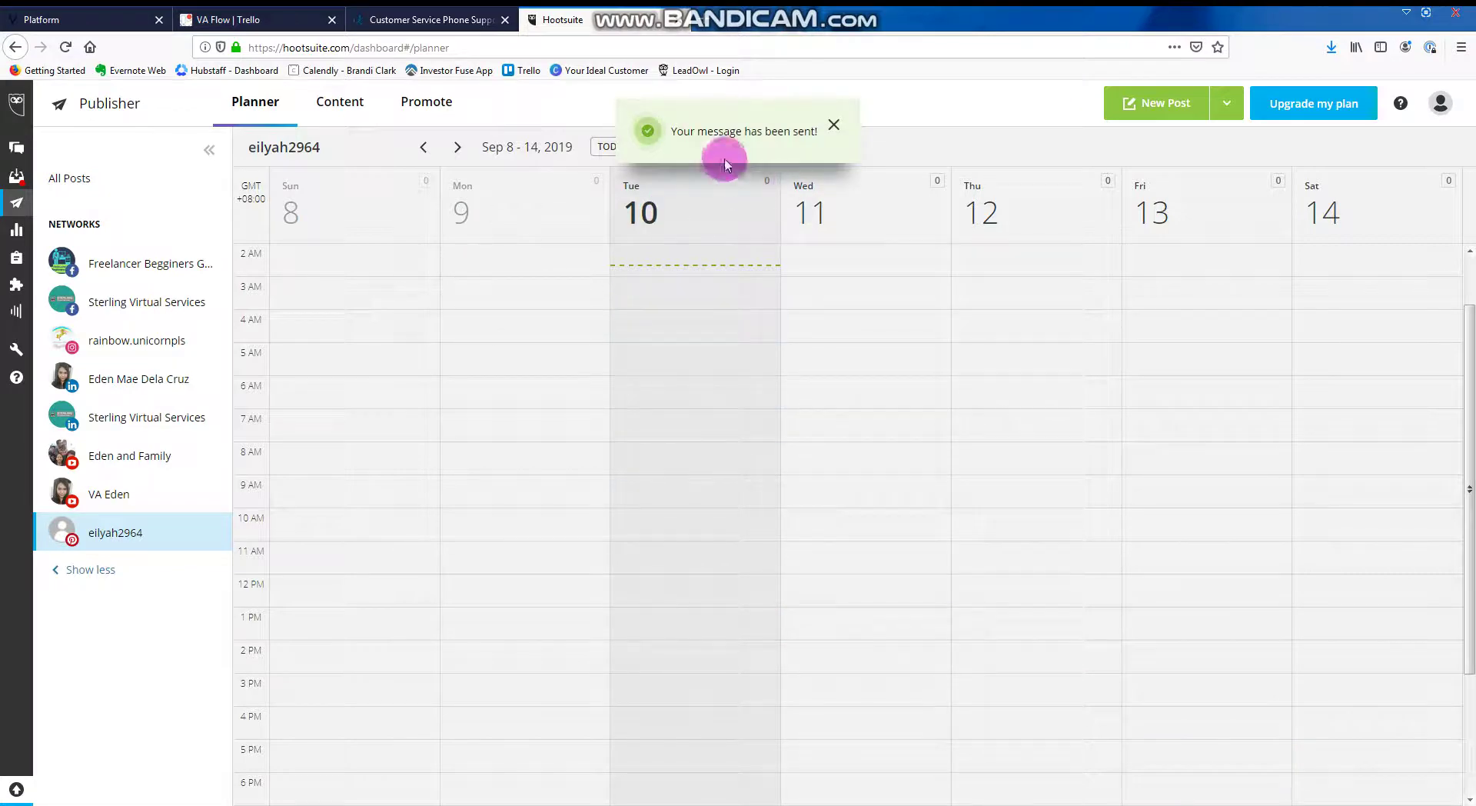
- Go to the Streams board and scroll the feed to the new New Job Opportunity post
{"action": "left_click", "coordinate": [23, 149]}
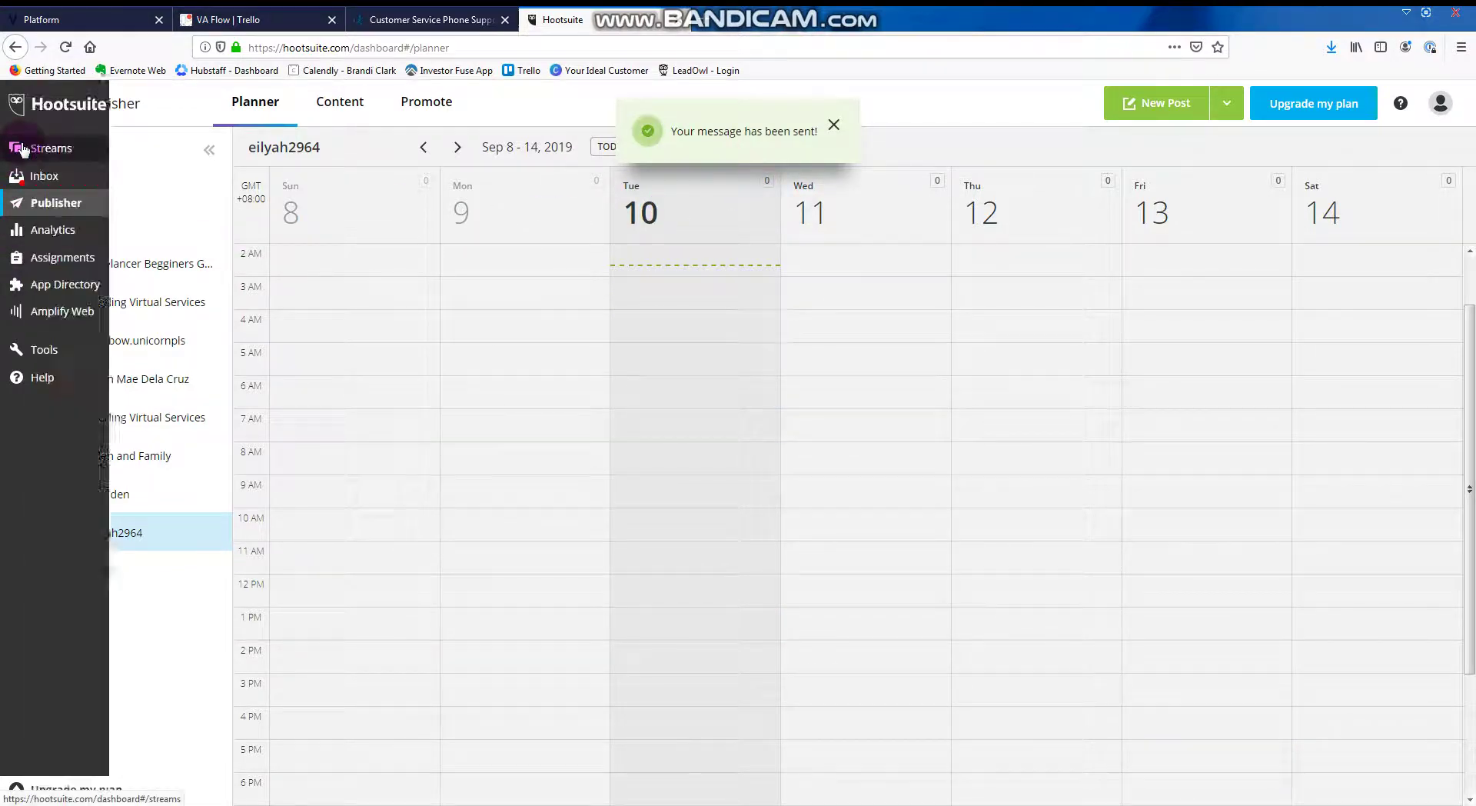
{"action": "left_click", "coordinate": [23, 149]}
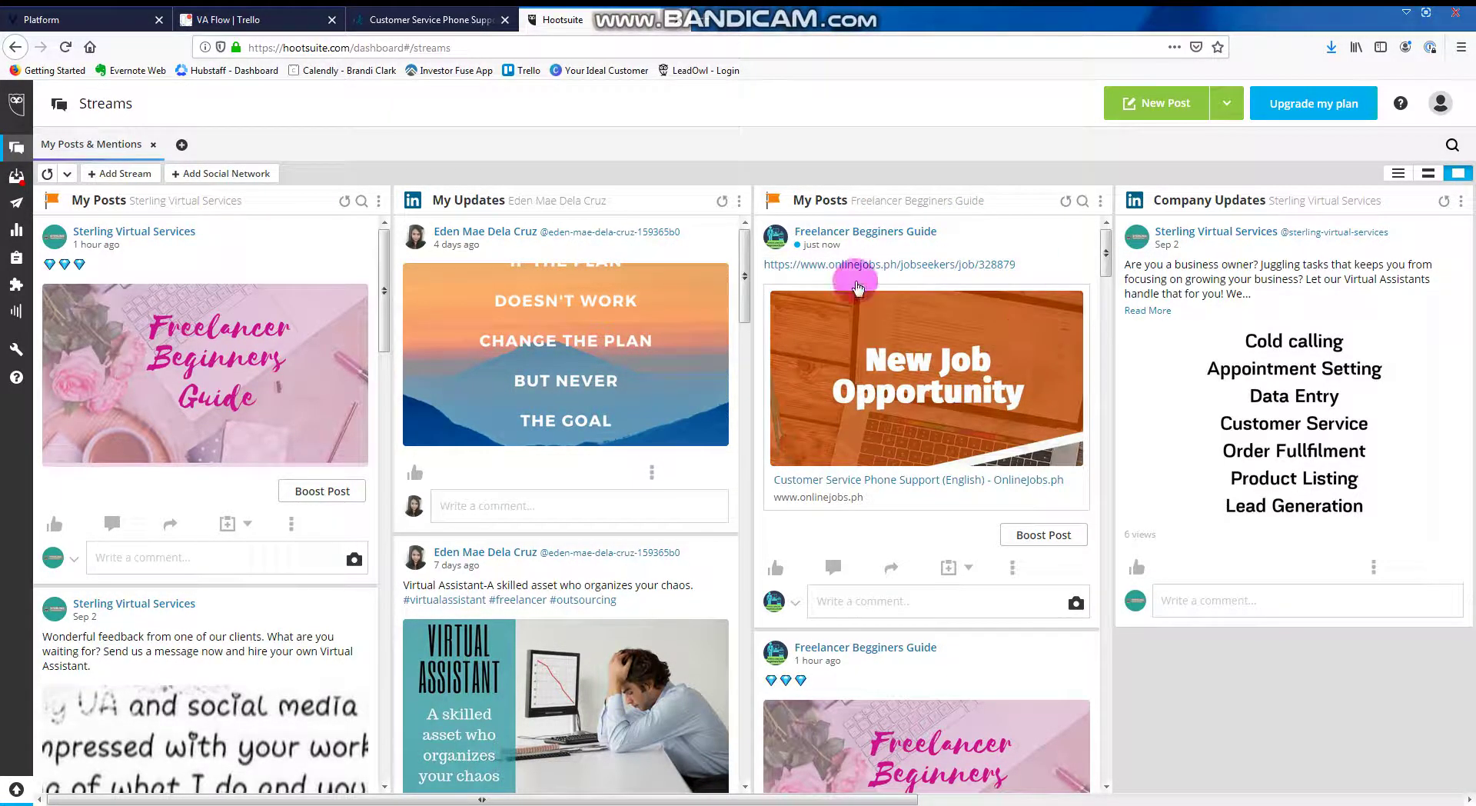
{"action": "scroll", "coordinate": [914, 559], "scroll_direction": "down", "scroll_amount": 1}
{"action": "scroll", "coordinate": [915, 559], "scroll_direction": "down", "scroll_amount": 3}
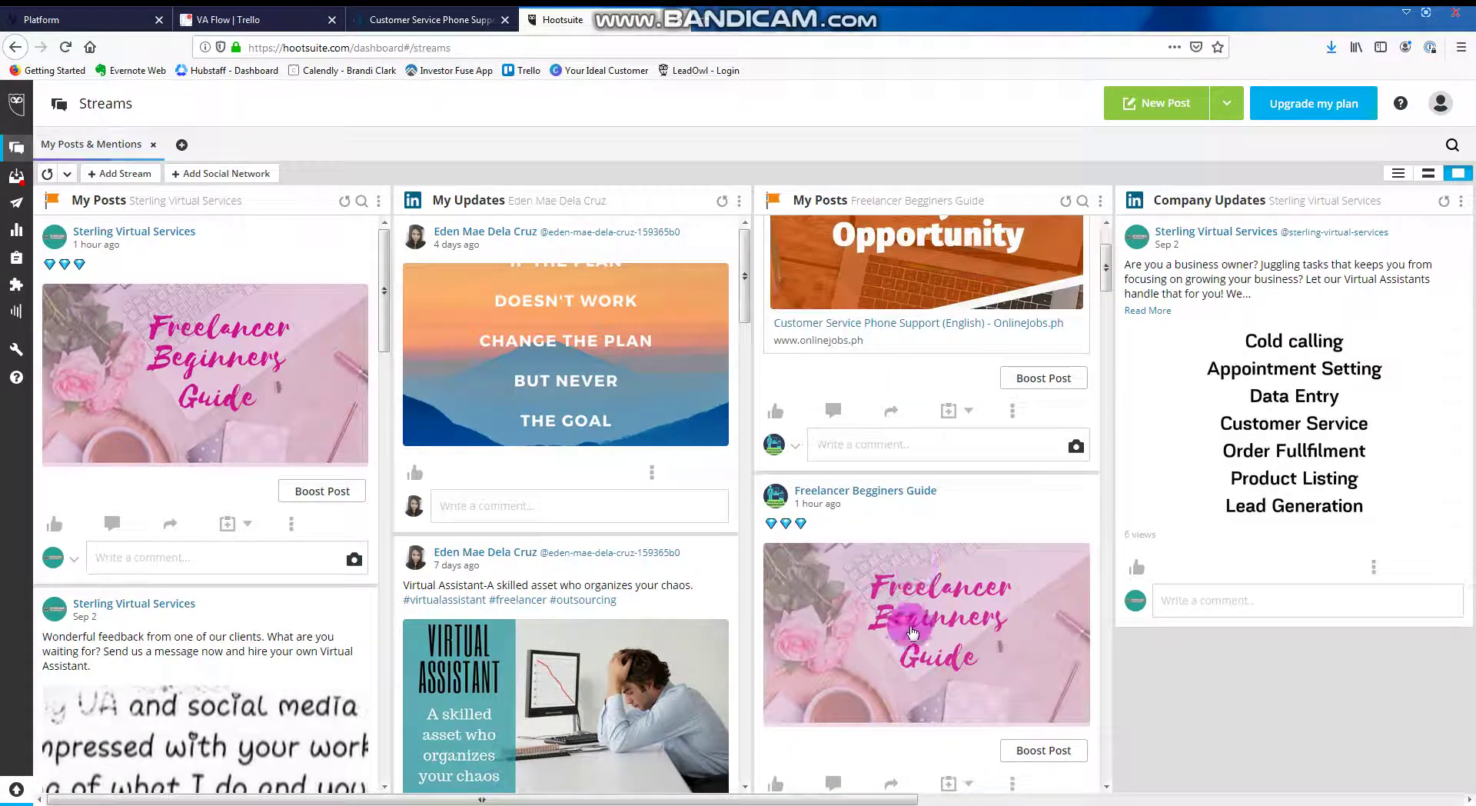
{"action": "scroll", "coordinate": [915, 615], "scroll_direction": "up", "scroll_amount": 4}
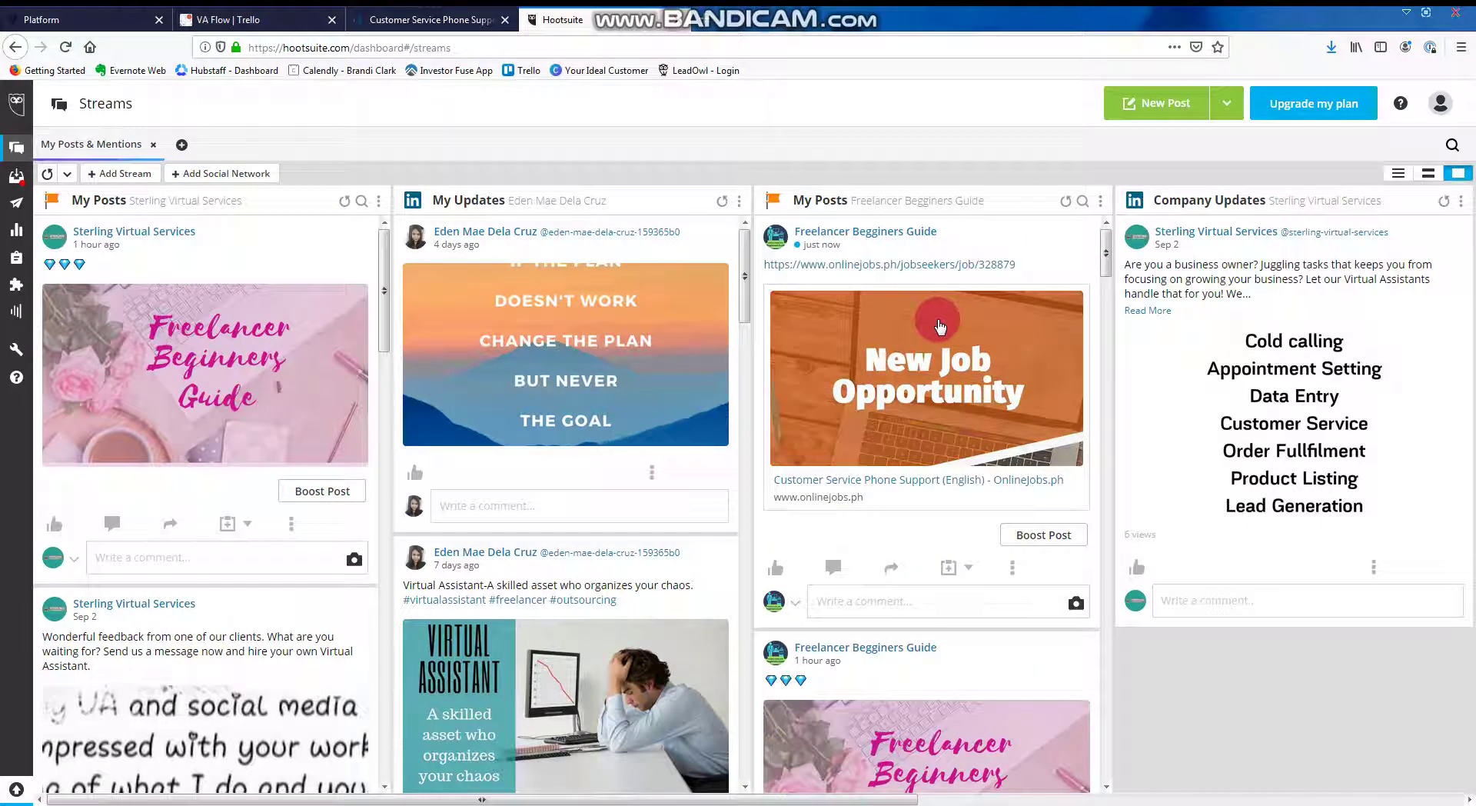
- Start a comment on the new job post, then erase the stray text
{"action": "left_click", "coordinate": [853, 600]}
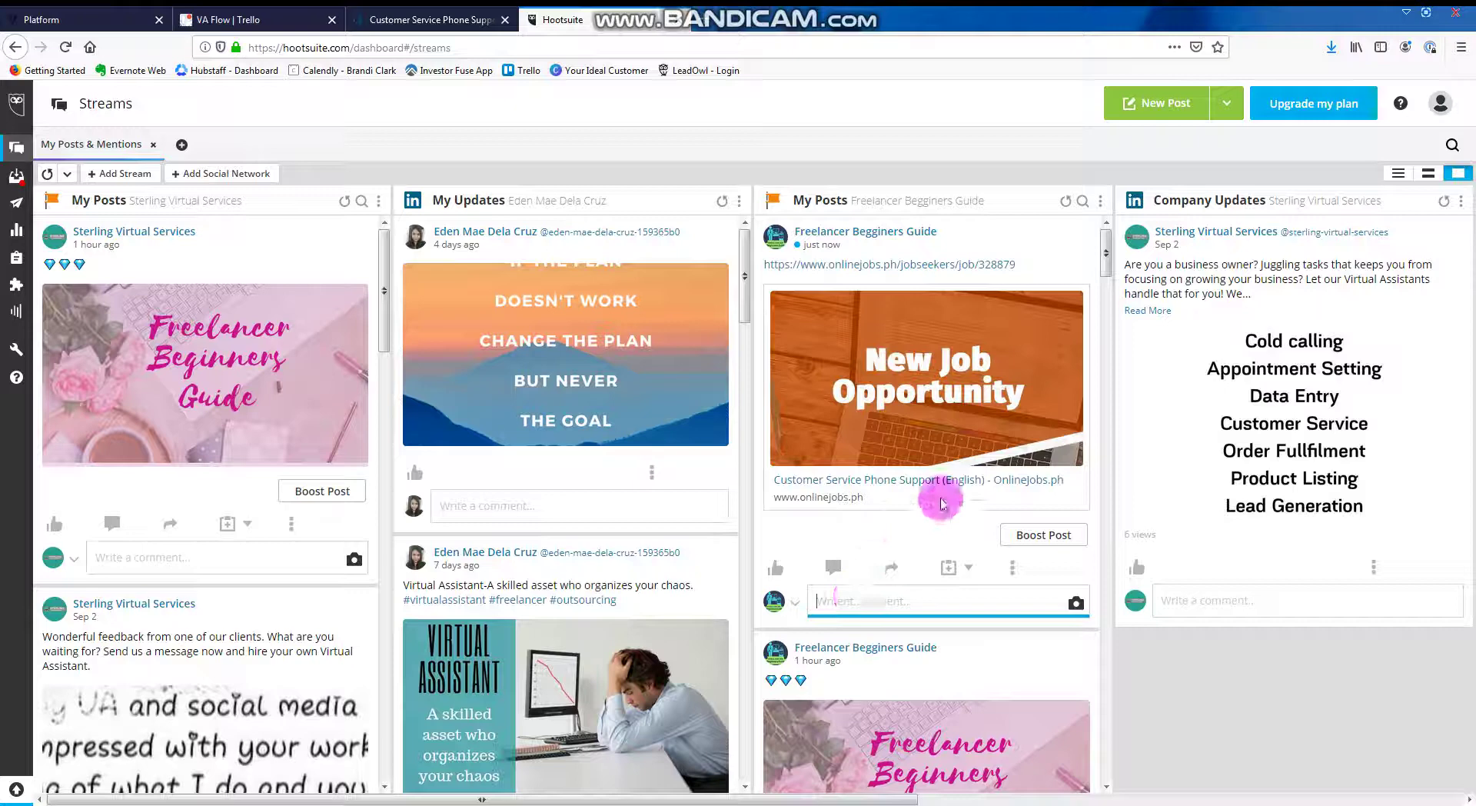
{"action": "type", "text": "sdsd"}
{"action": "key", "text": "BackSpace"}
{"action": "key", "text": "BackSpace"}
{"action": "key", "text": "BackSpace"}
{"action": "key", "text": "BackSpace"}
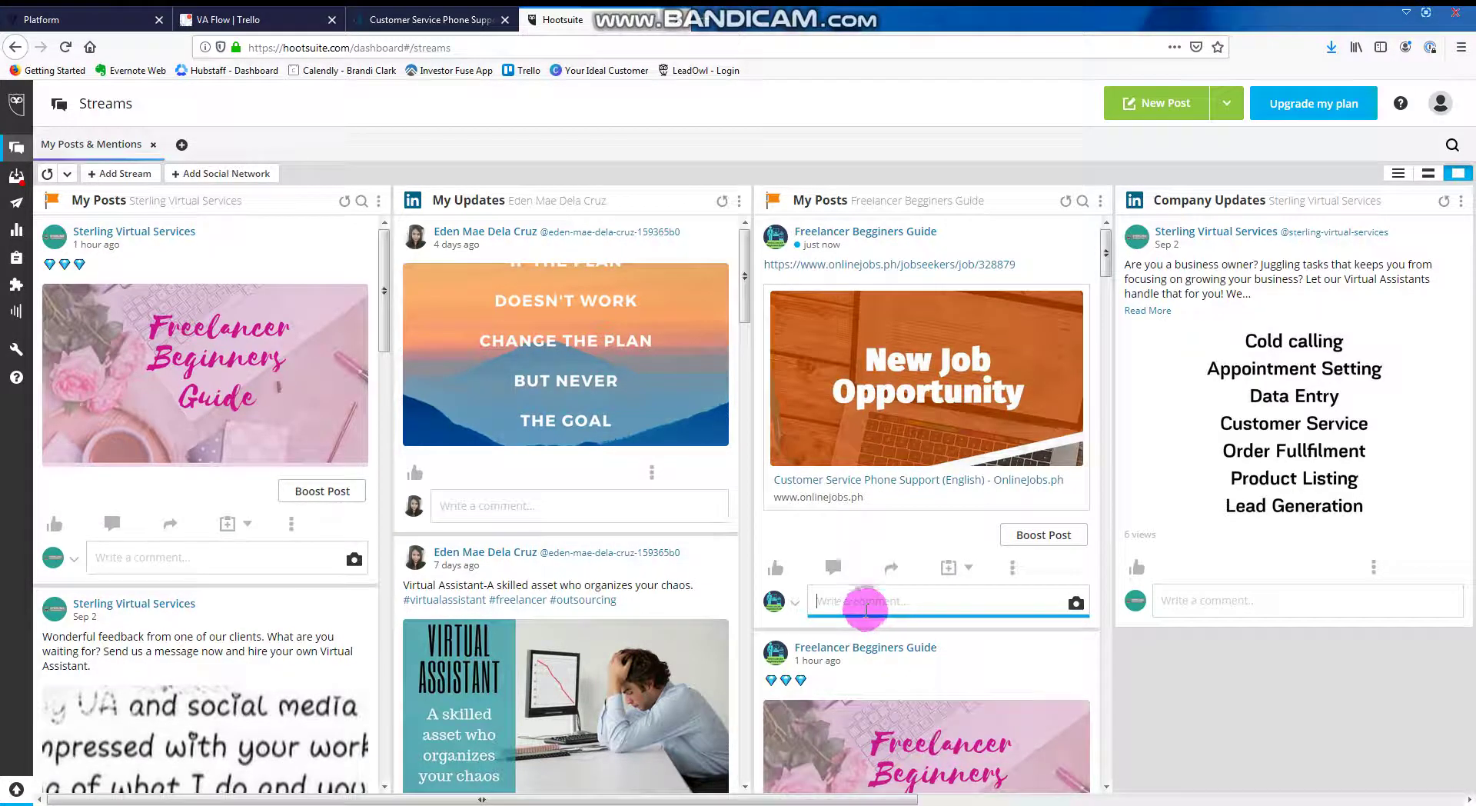
{"action": "scroll", "coordinate": [92, 522], "scroll_direction": "down", "scroll_amount": 4}
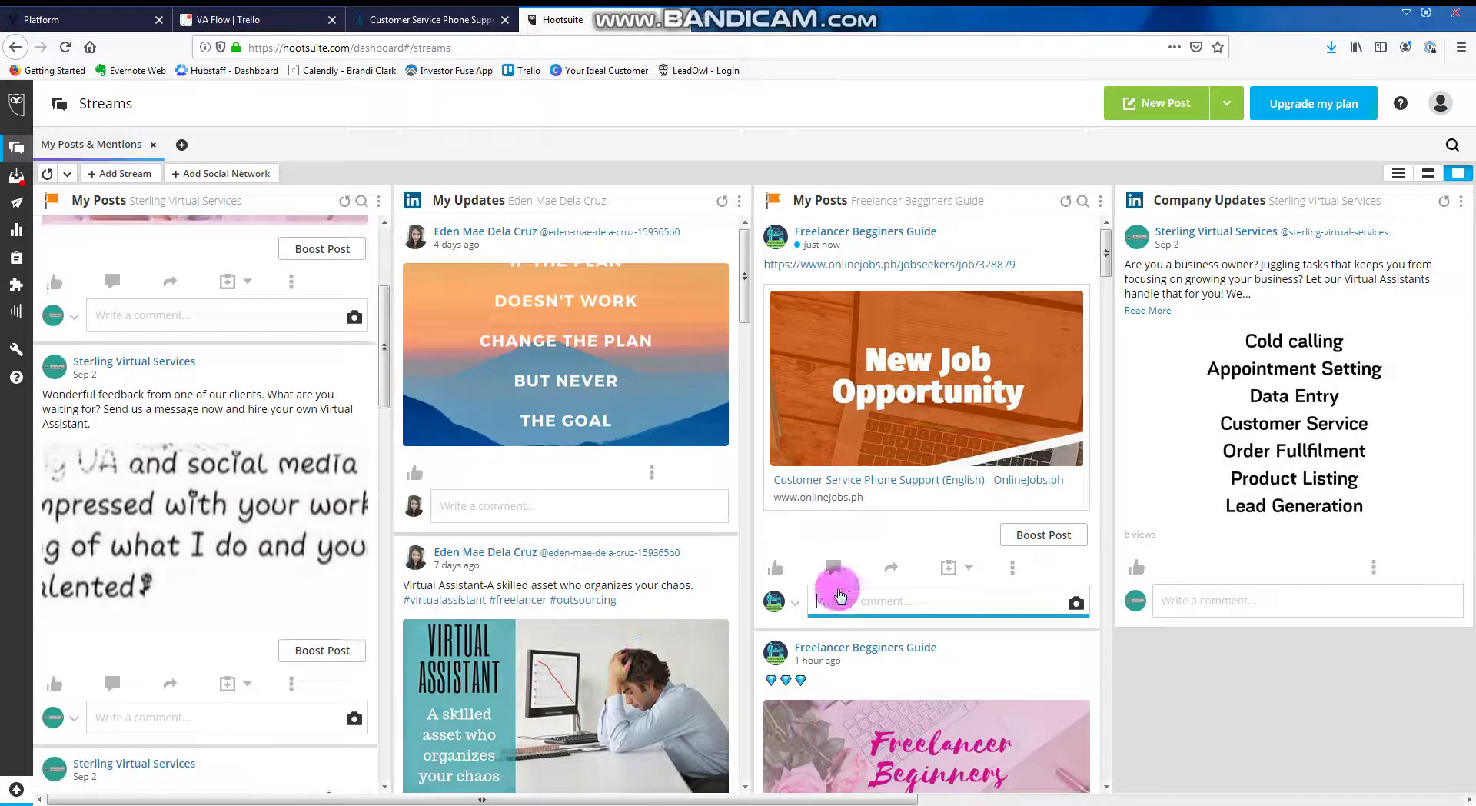
{"action": "scroll", "coordinate": [884, 592], "scroll_direction": "down", "scroll_amount": 5}
{"action": "scroll", "coordinate": [914, 608], "scroll_direction": "down", "scroll_amount": 10}
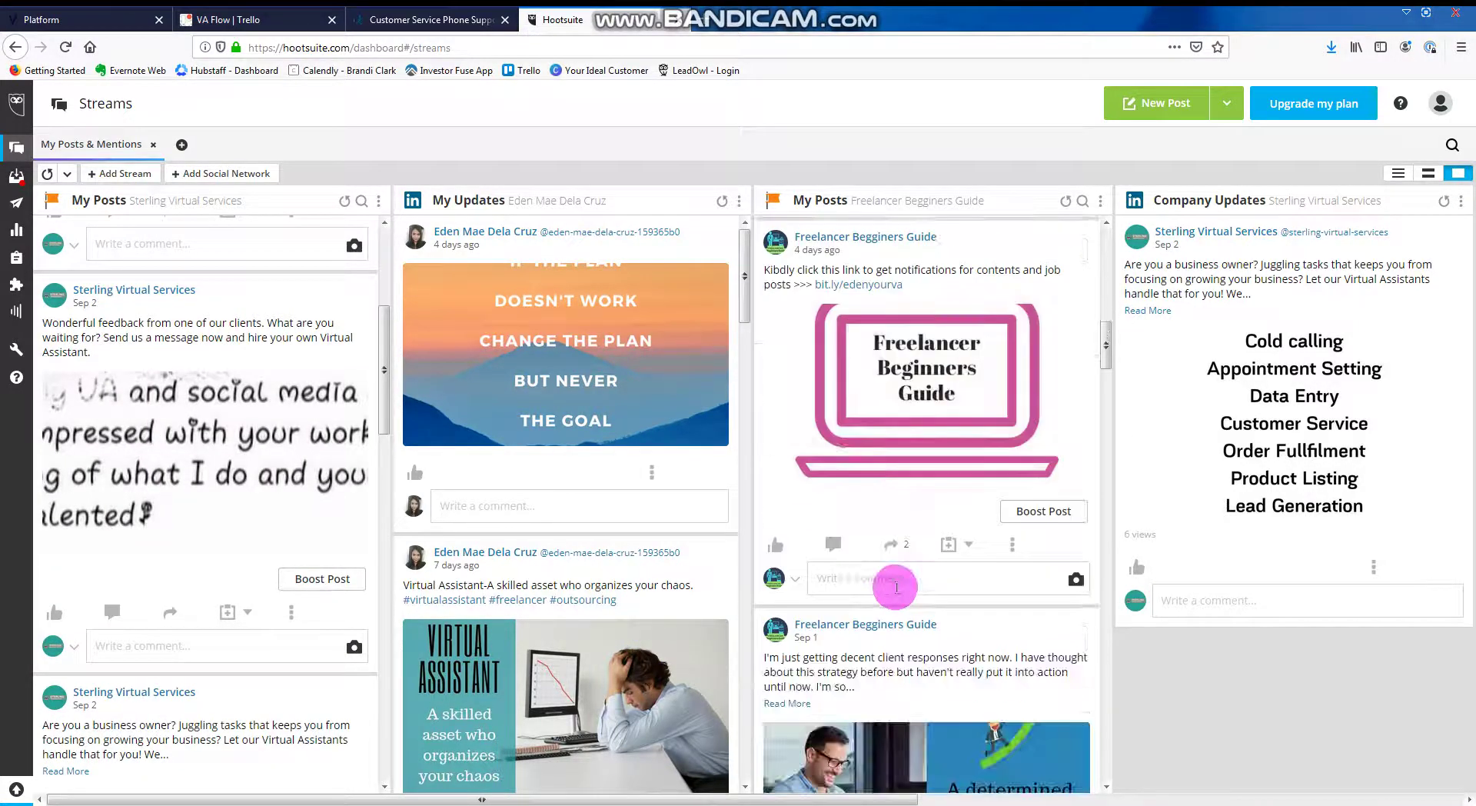
{"action": "scroll", "coordinate": [891, 596], "scroll_direction": "down", "scroll_amount": 6}
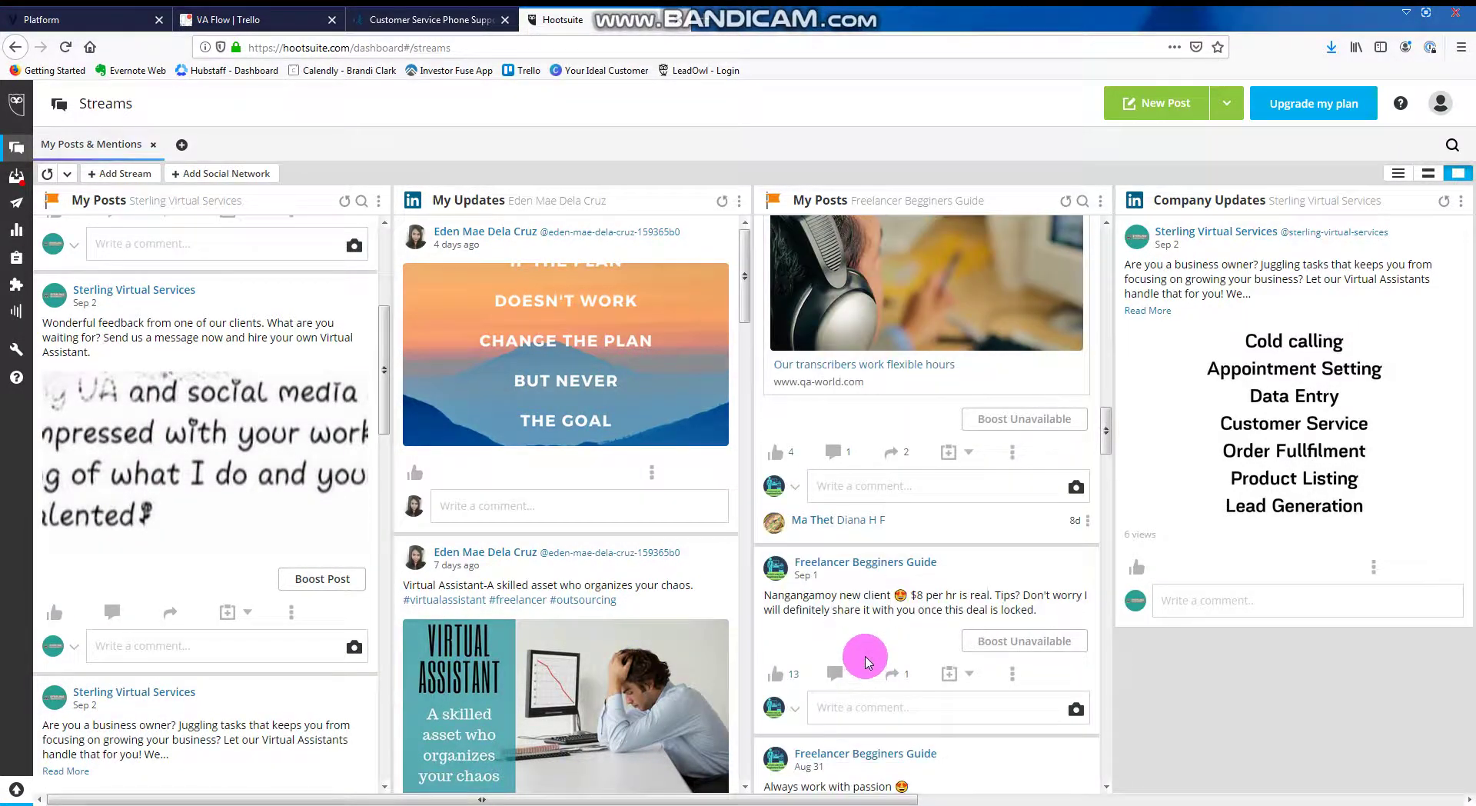
{"action": "scroll", "coordinate": [867, 663], "scroll_direction": "down", "scroll_amount": 10}
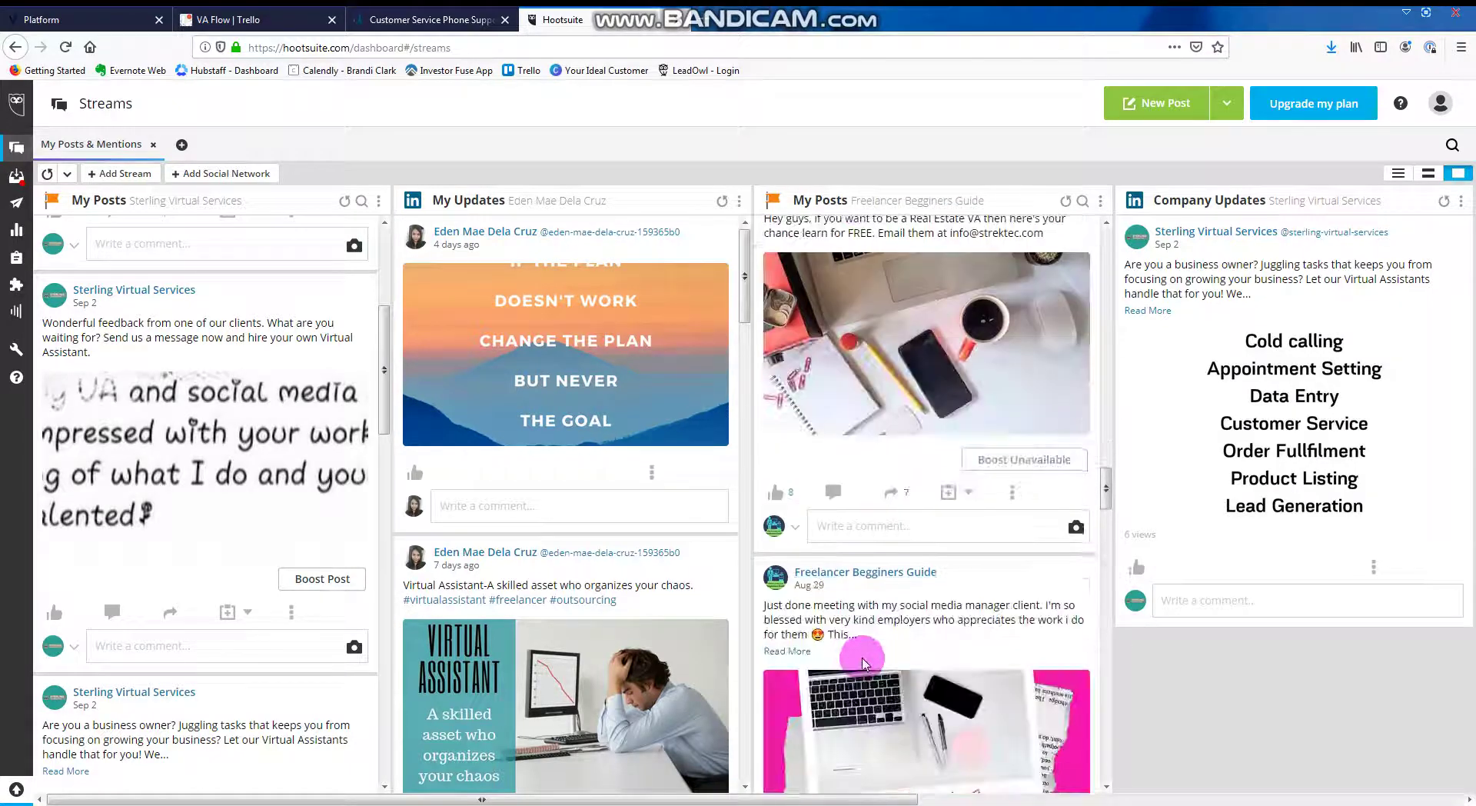
{"action": "scroll", "coordinate": [862, 663], "scroll_direction": "down", "scroll_amount": 10}
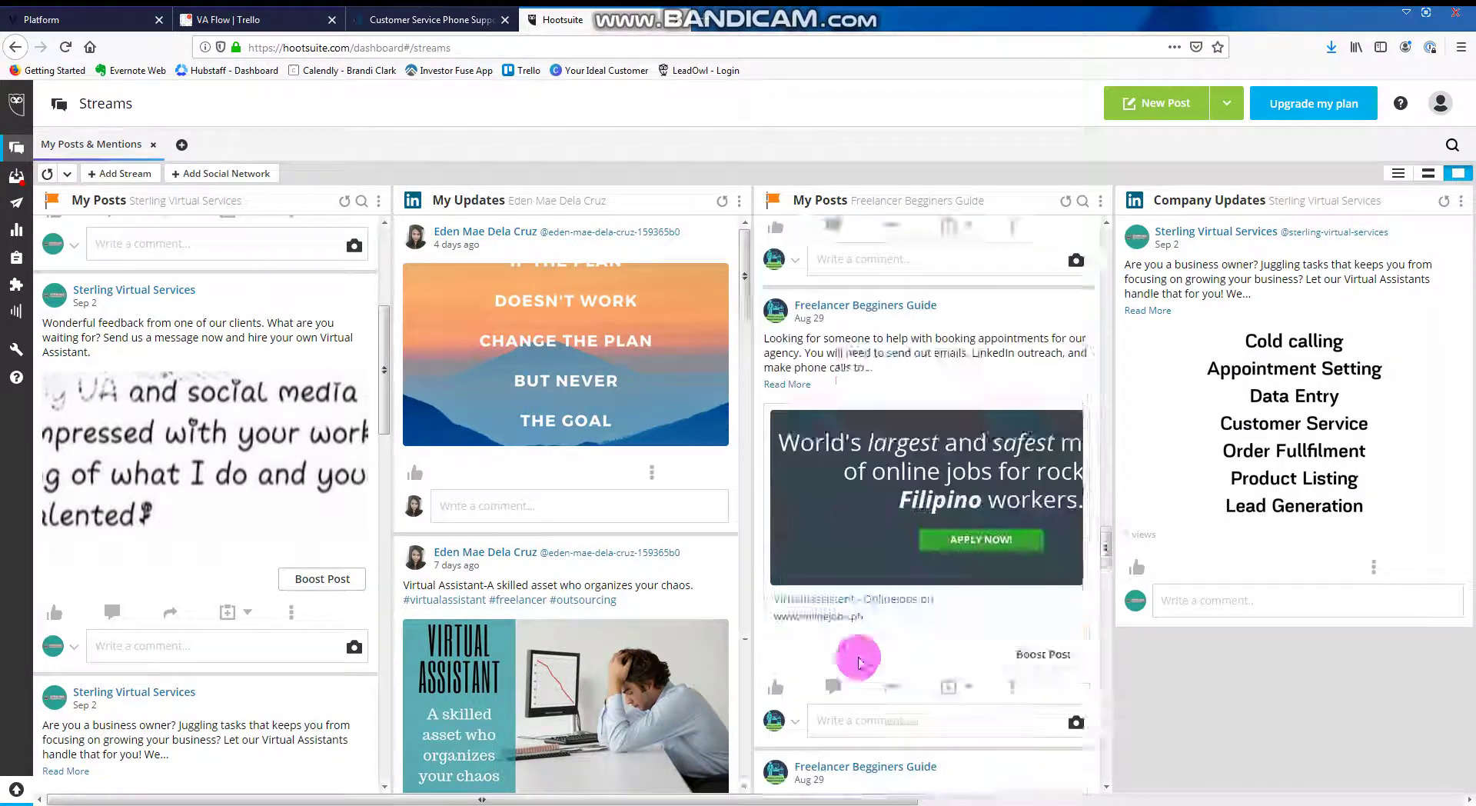
{"action": "scroll", "coordinate": [860, 661], "scroll_direction": "down", "scroll_amount": 8}
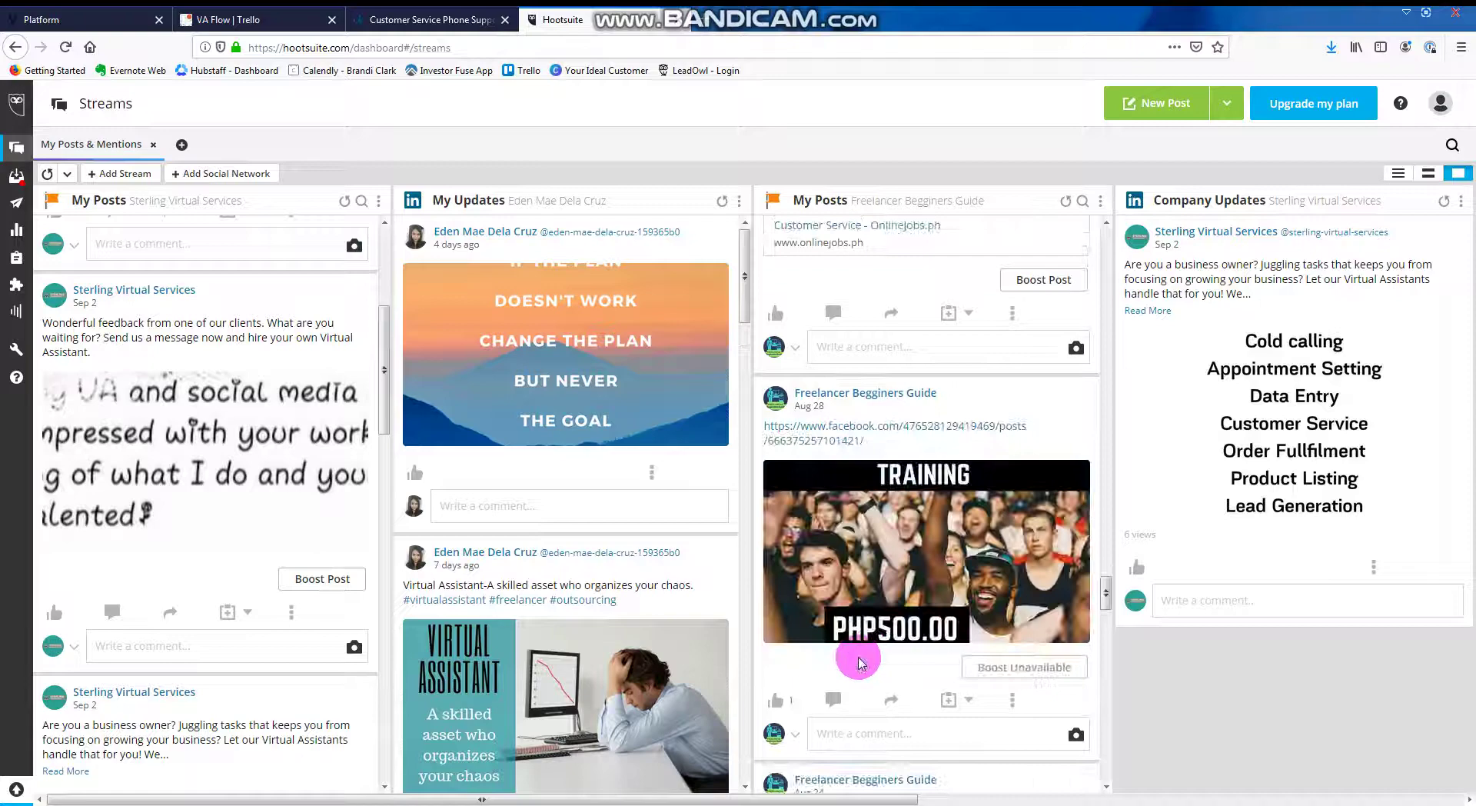
{"action": "scroll", "coordinate": [859, 661], "scroll_direction": "down", "scroll_amount": 6}
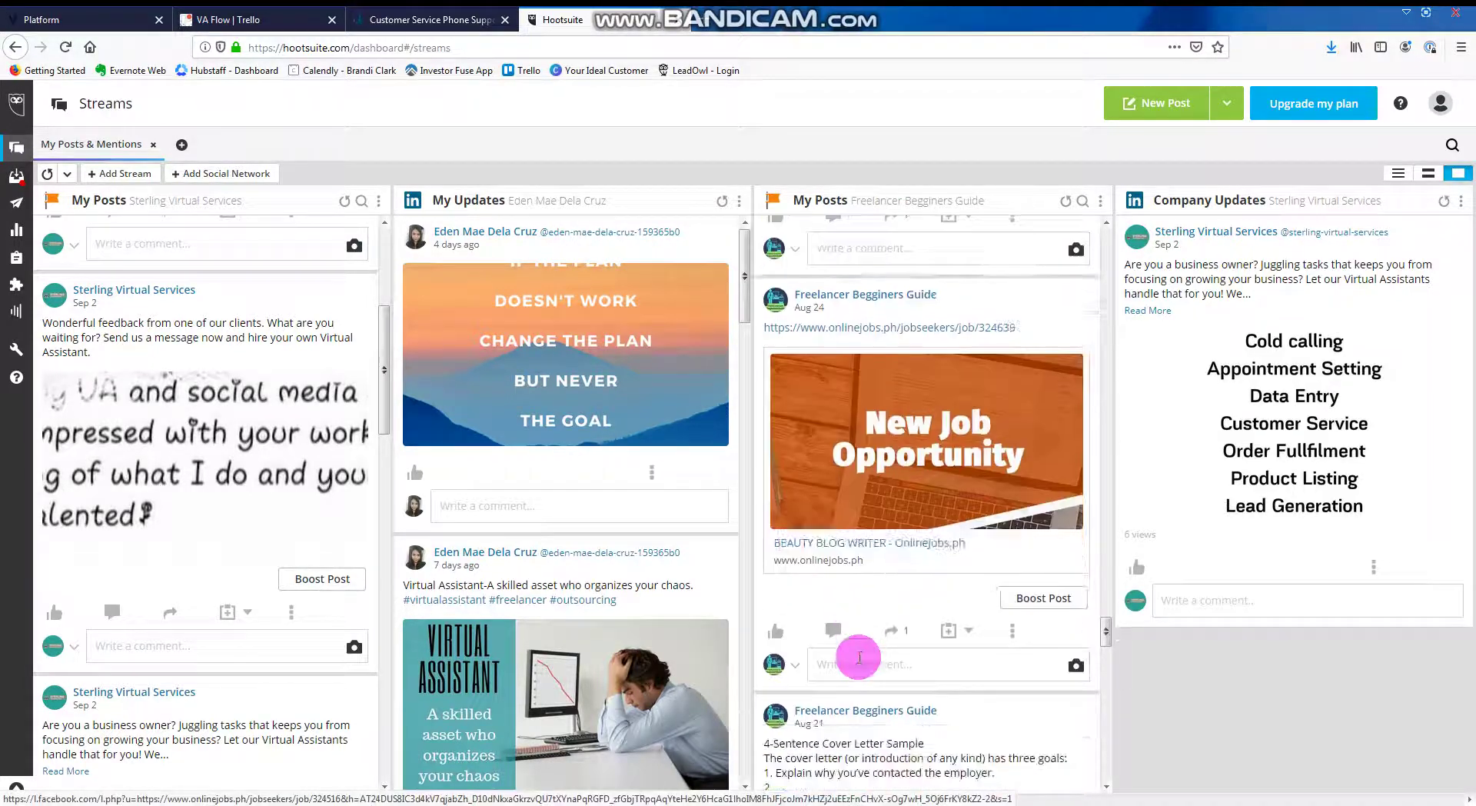
{"action": "scroll", "coordinate": [859, 657], "scroll_direction": "down", "scroll_amount": 10}
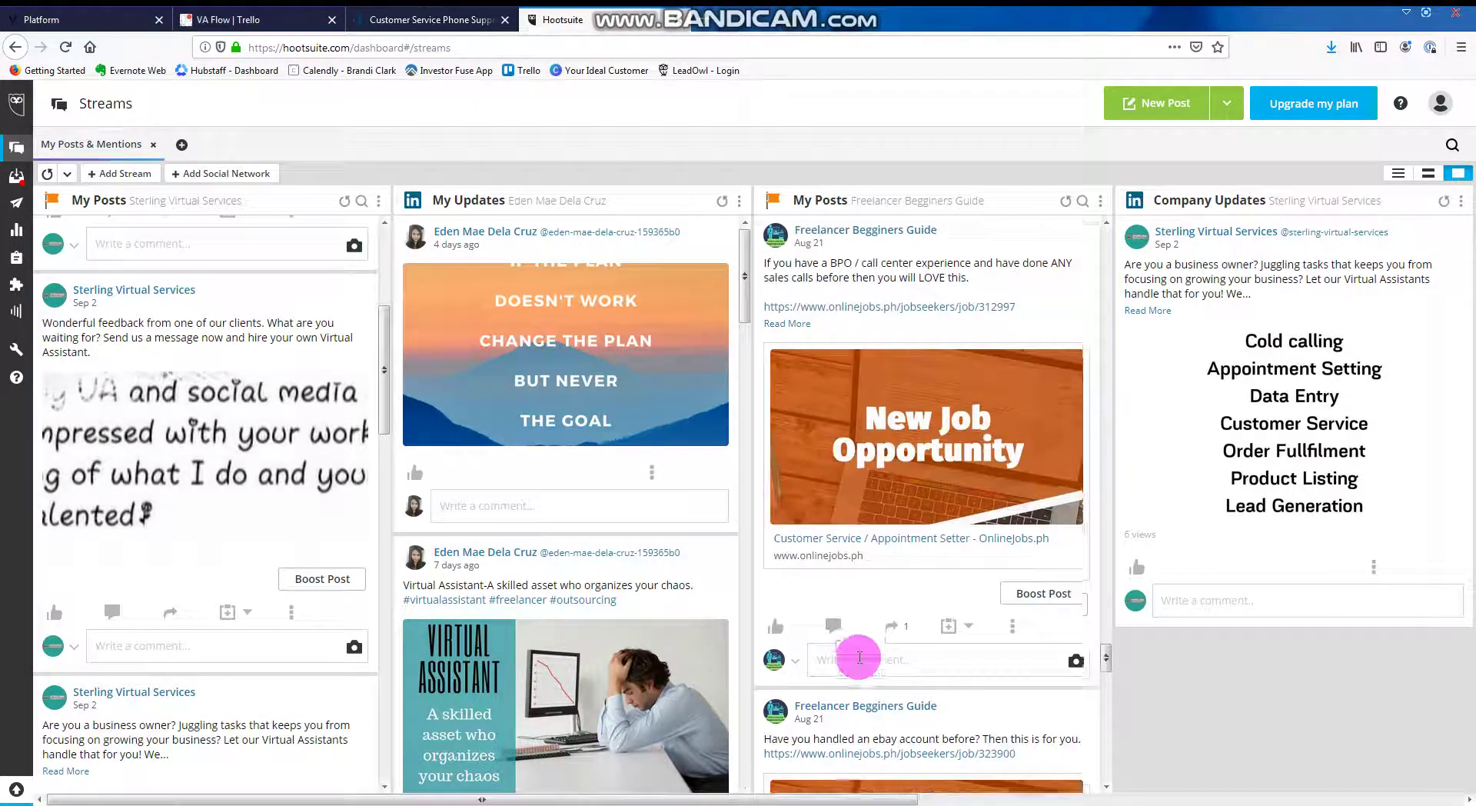
{"action": "scroll", "coordinate": [861, 663], "scroll_direction": "down", "scroll_amount": 6}
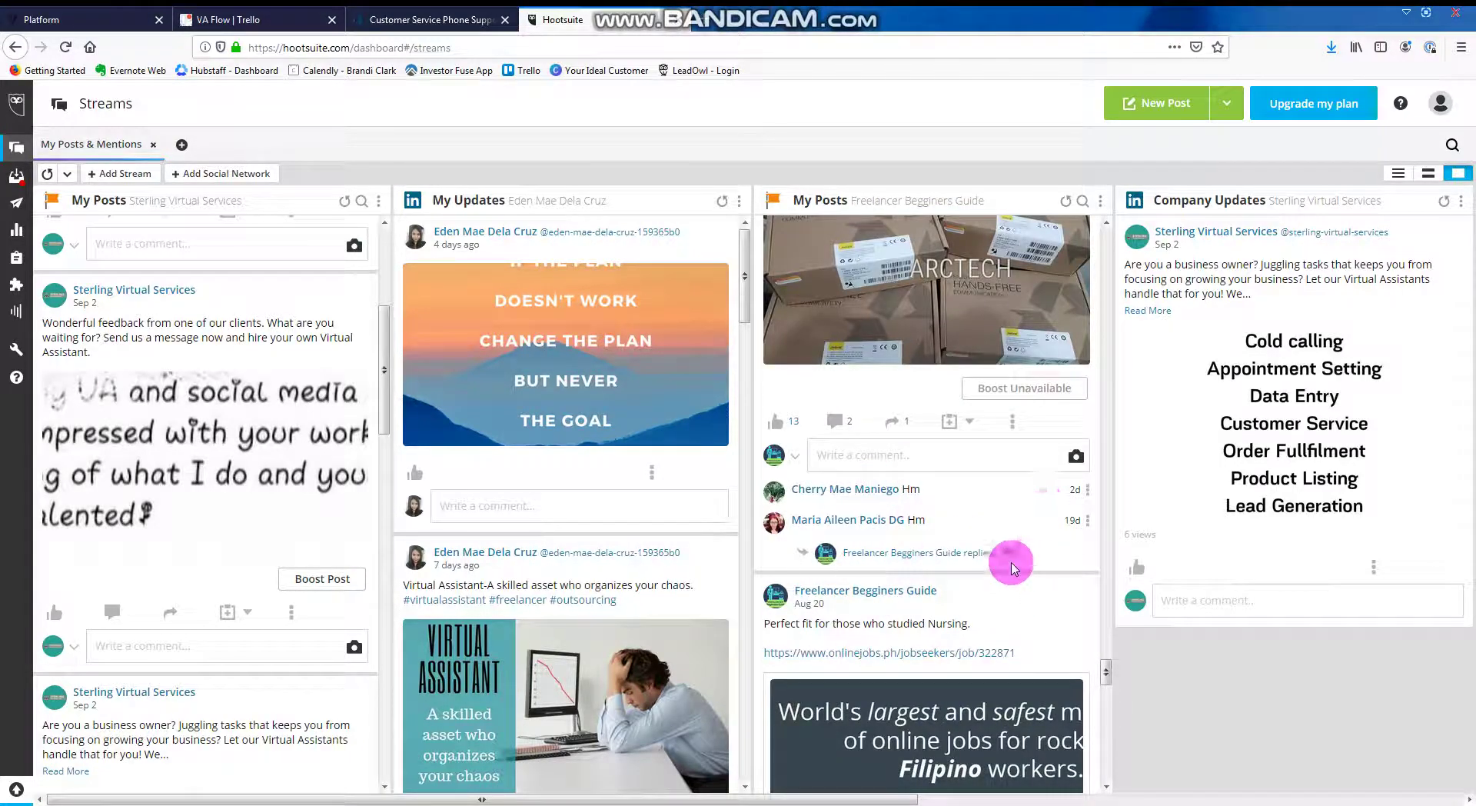
{"action": "scroll", "coordinate": [999, 566], "scroll_direction": "down", "scroll_amount": 5}
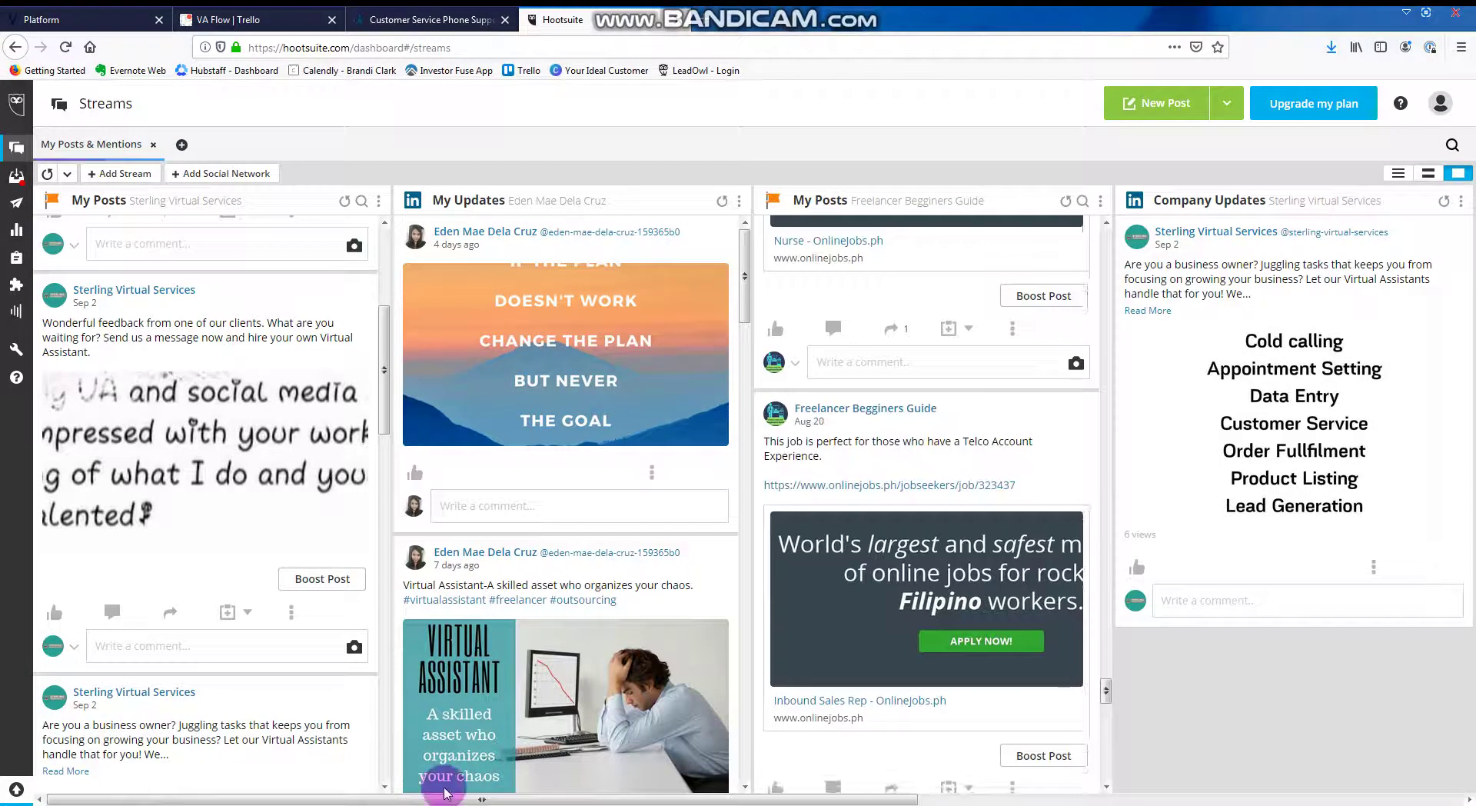
{"action": "scroll", "coordinate": [864, 593], "scroll_direction": "up", "scroll_amount": 6}
{"action": "scroll", "coordinate": [340, 478], "scroll_direction": "up", "scroll_amount": 4}
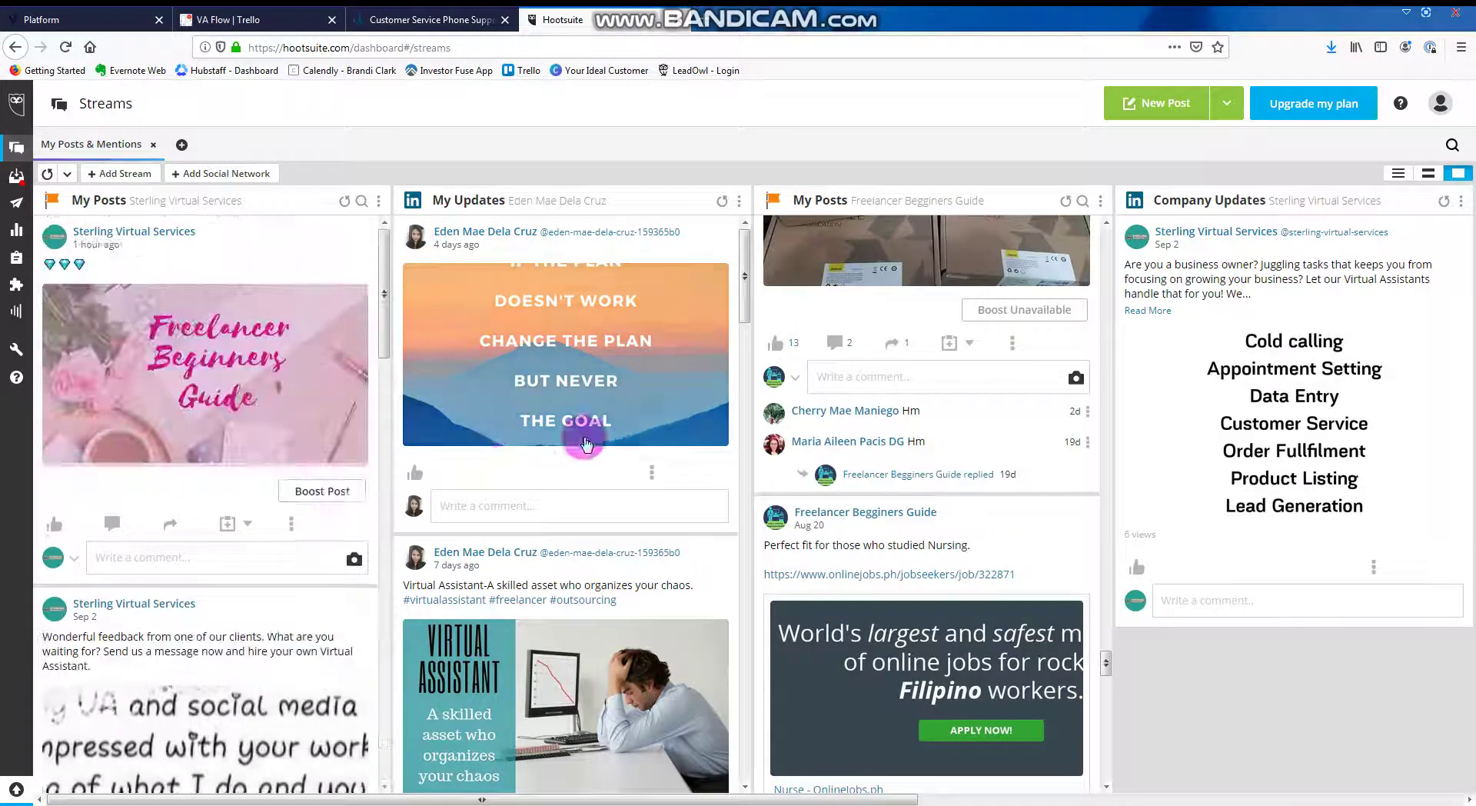
{"action": "left_click", "coordinate": [49, 173]}
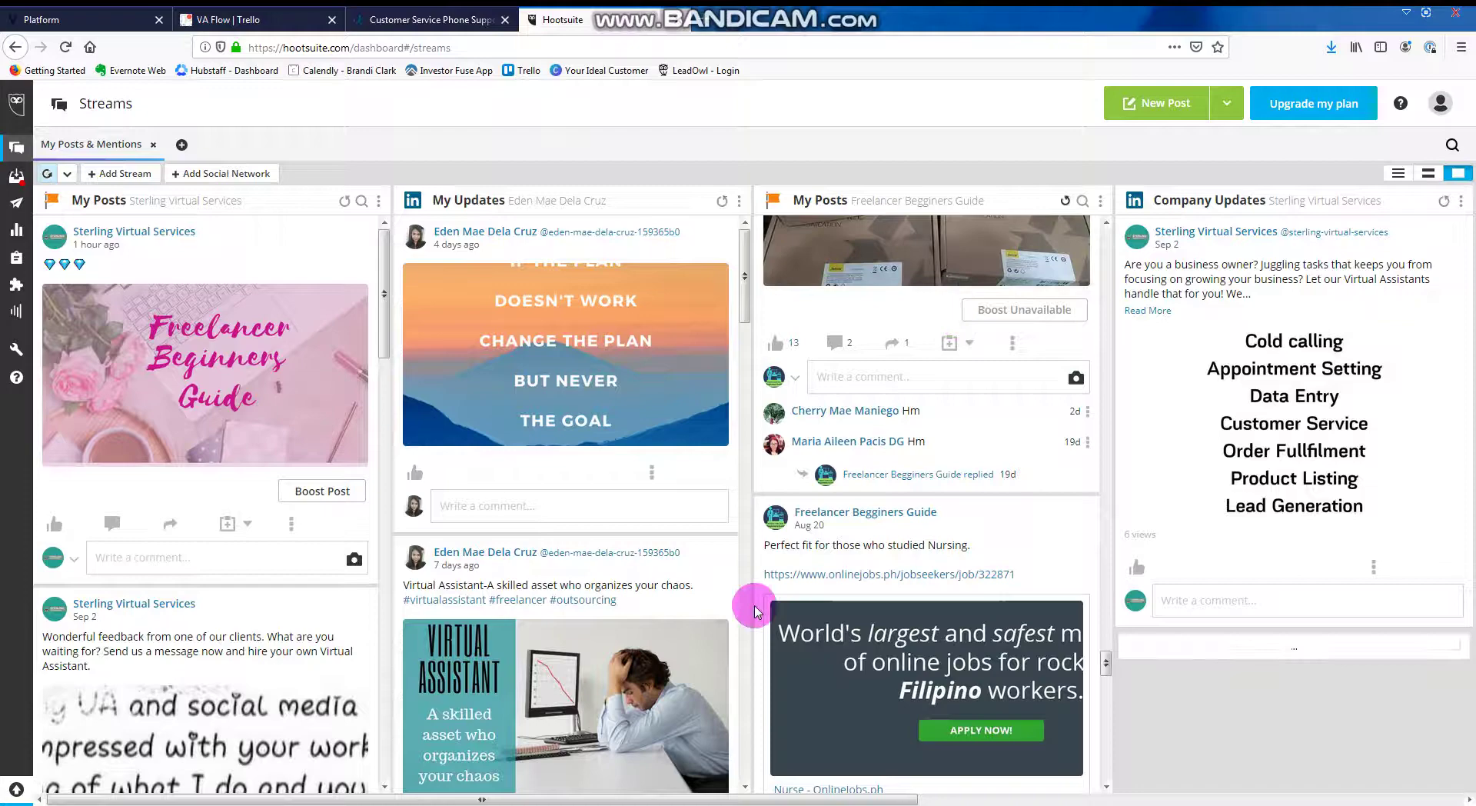
{"action": "scroll", "coordinate": [1021, 559], "scroll_direction": "up", "scroll_amount": 5}
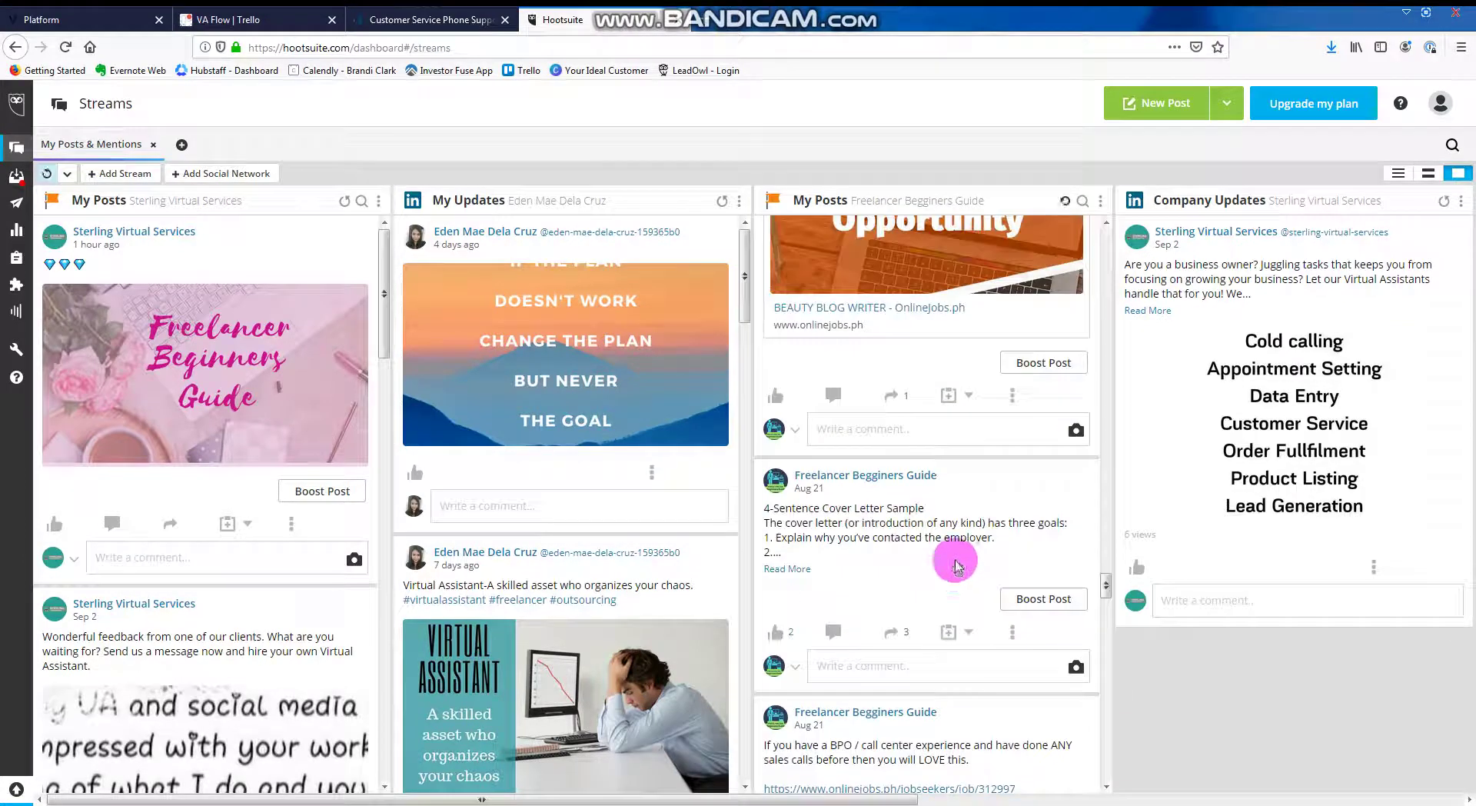
{"action": "scroll", "coordinate": [1030, 538], "scroll_direction": "up", "scroll_amount": 3}
{"action": "left_click_drag", "start_coordinate": [1101, 517], "coordinate": [1106, 238]}
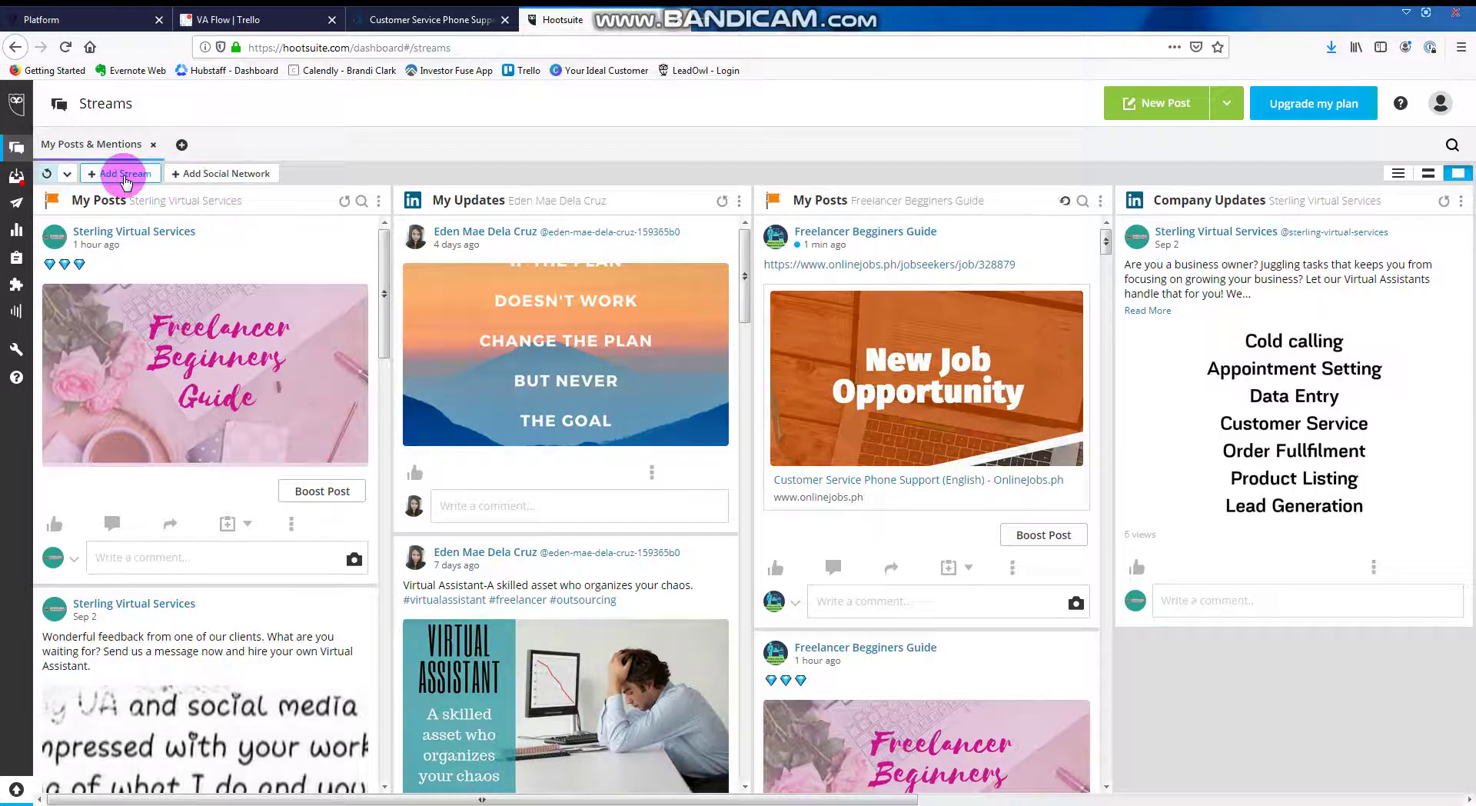
- Add a Facebook Messages stream using the Freelancer Begginers Guide profile and return to the board
{"action": "left_click", "coordinate": [125, 175]}
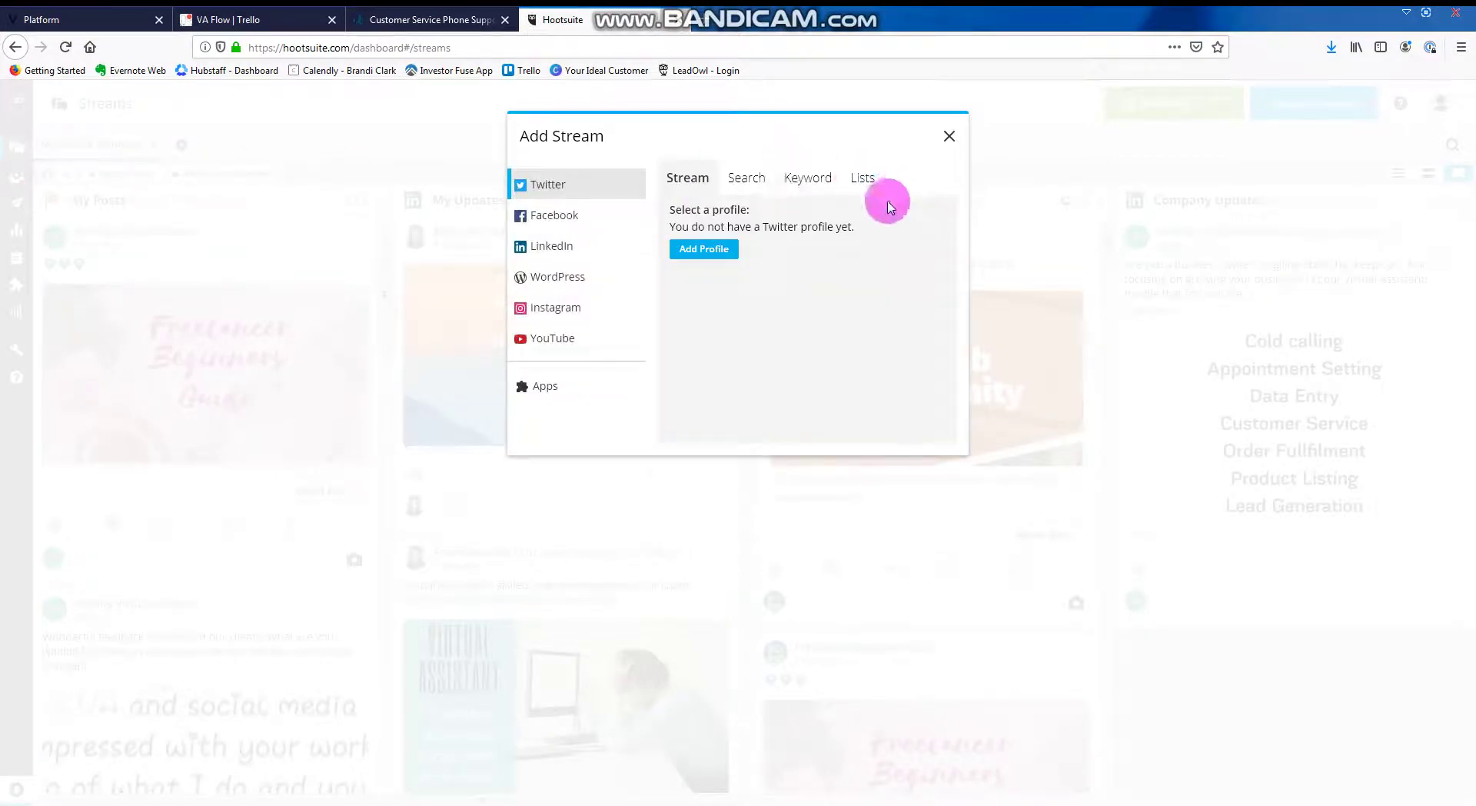
{"action": "left_click", "coordinate": [542, 223]}
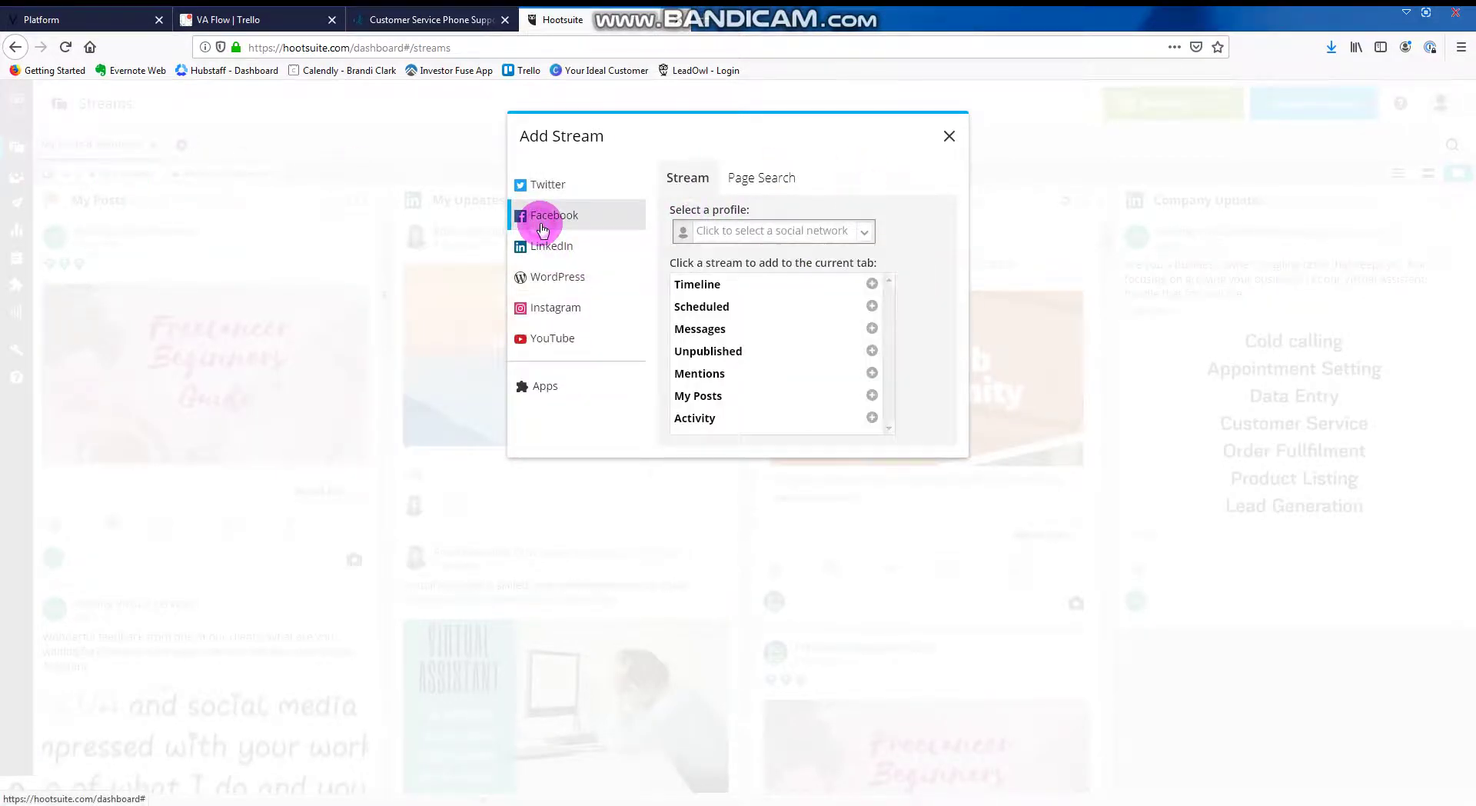
{"action": "left_click", "coordinate": [871, 328]}
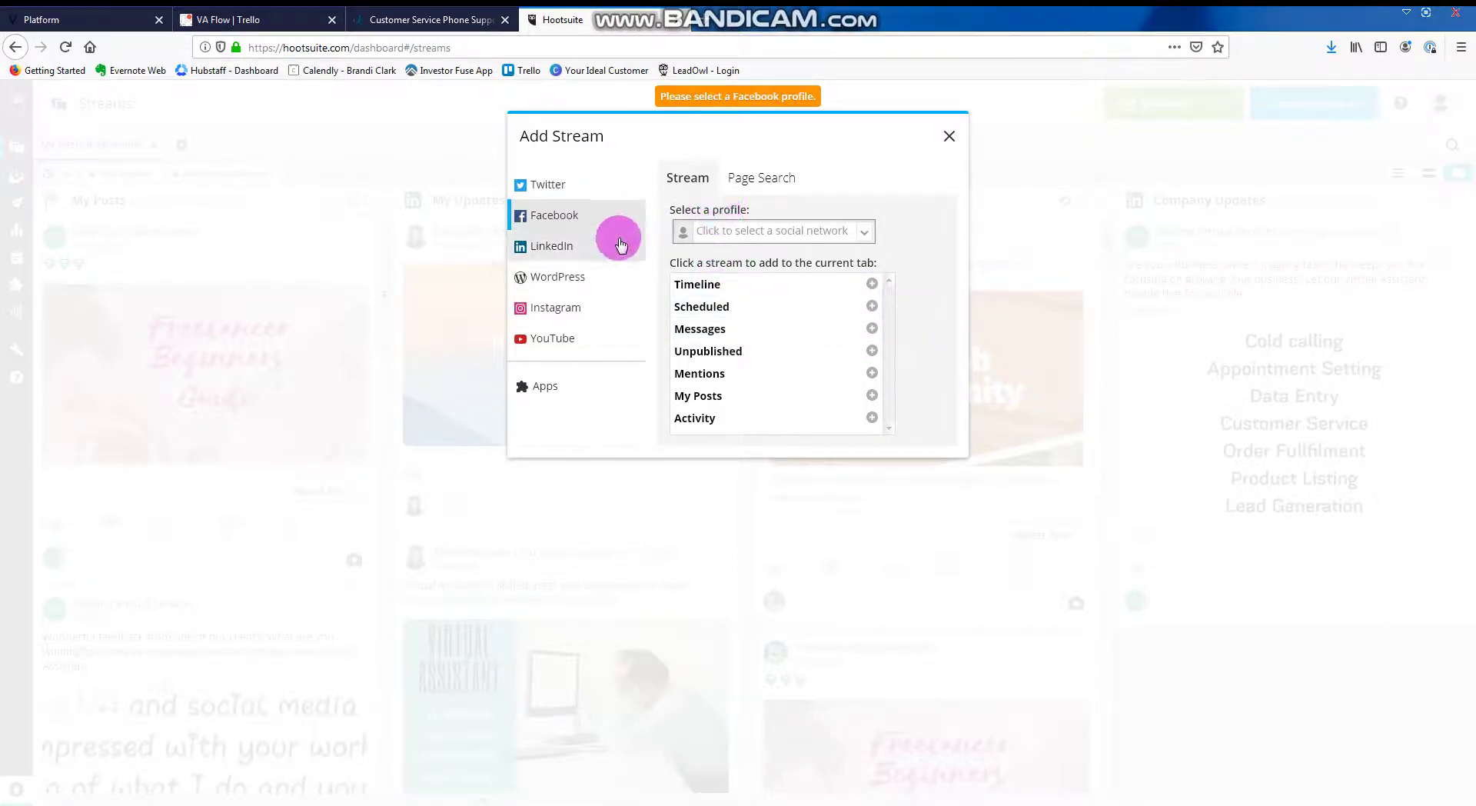
{"action": "left_click", "coordinate": [858, 230]}
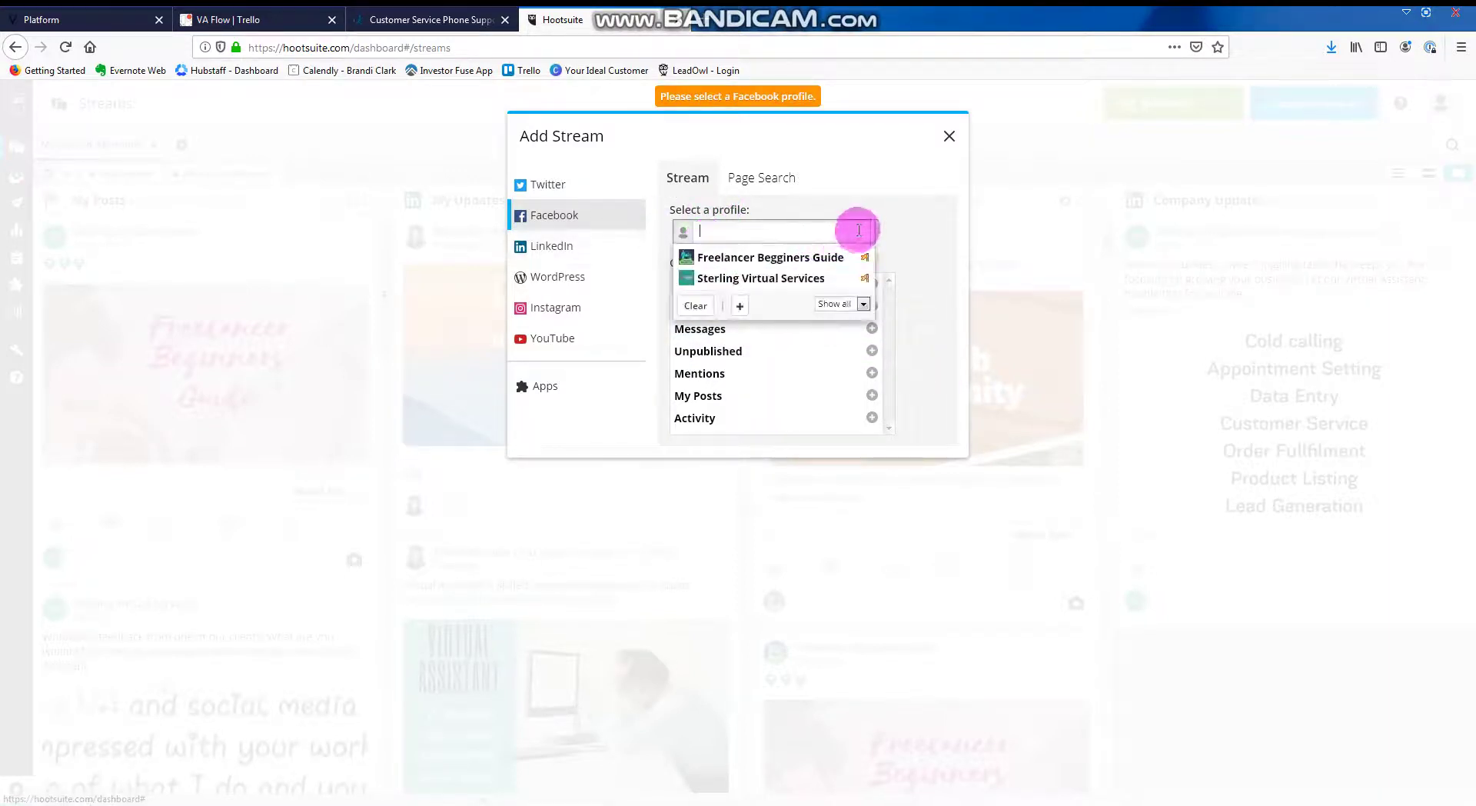
{"action": "left_click", "coordinate": [761, 258]}
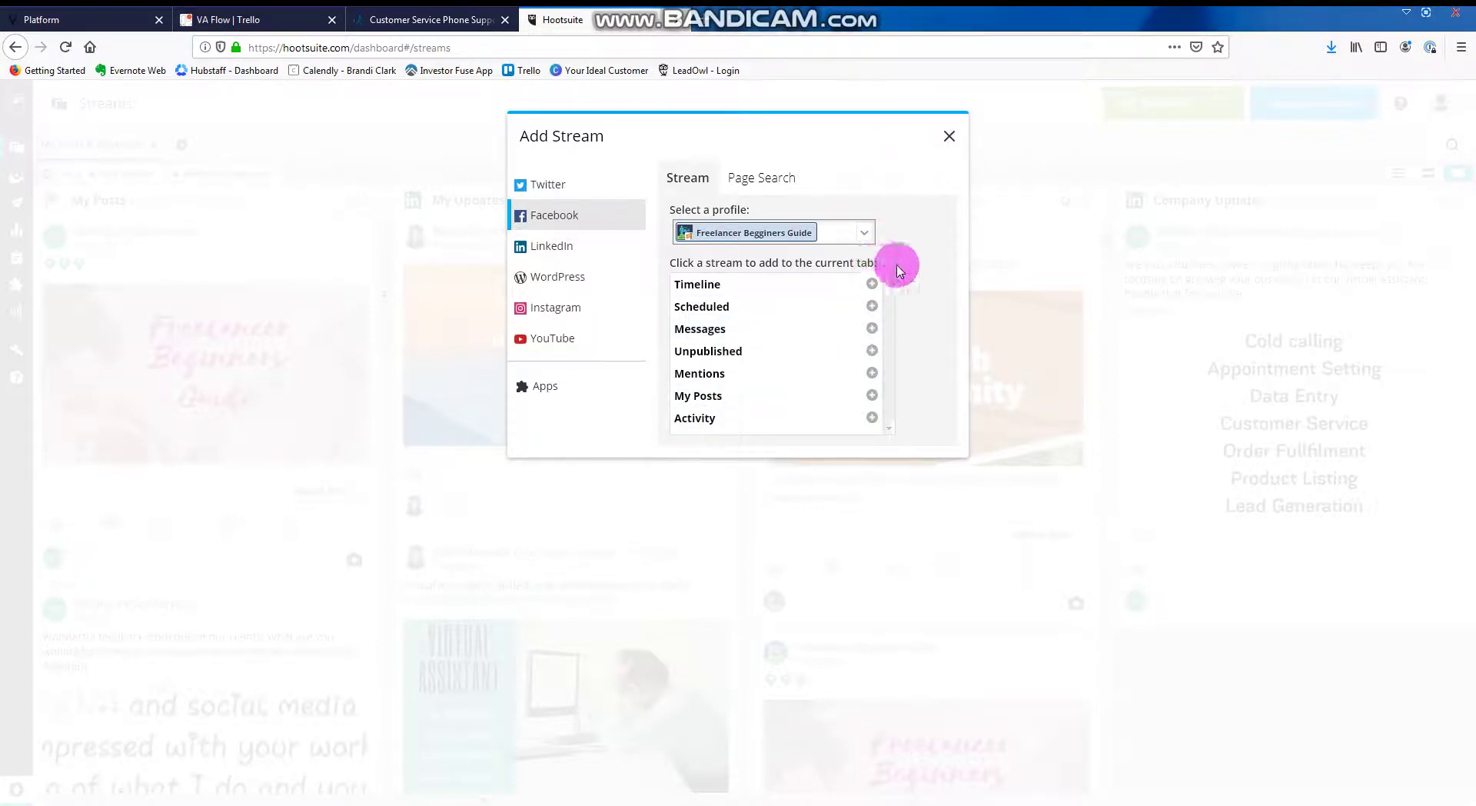
{"action": "left_click", "coordinate": [949, 137]}
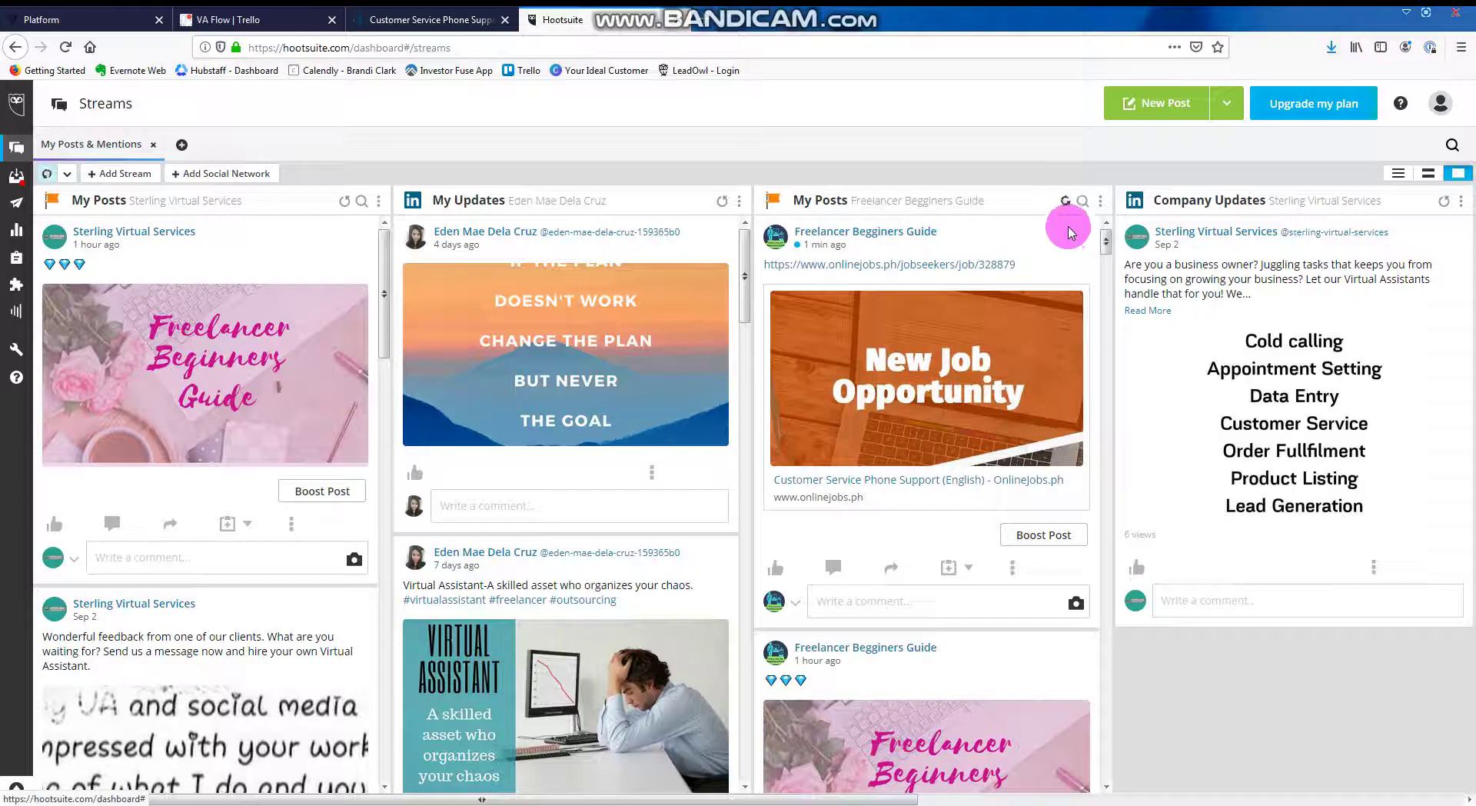
- Set stream auto-refresh to Manual Refresh and refresh all streams
{"action": "left_click", "coordinate": [54, 185]}
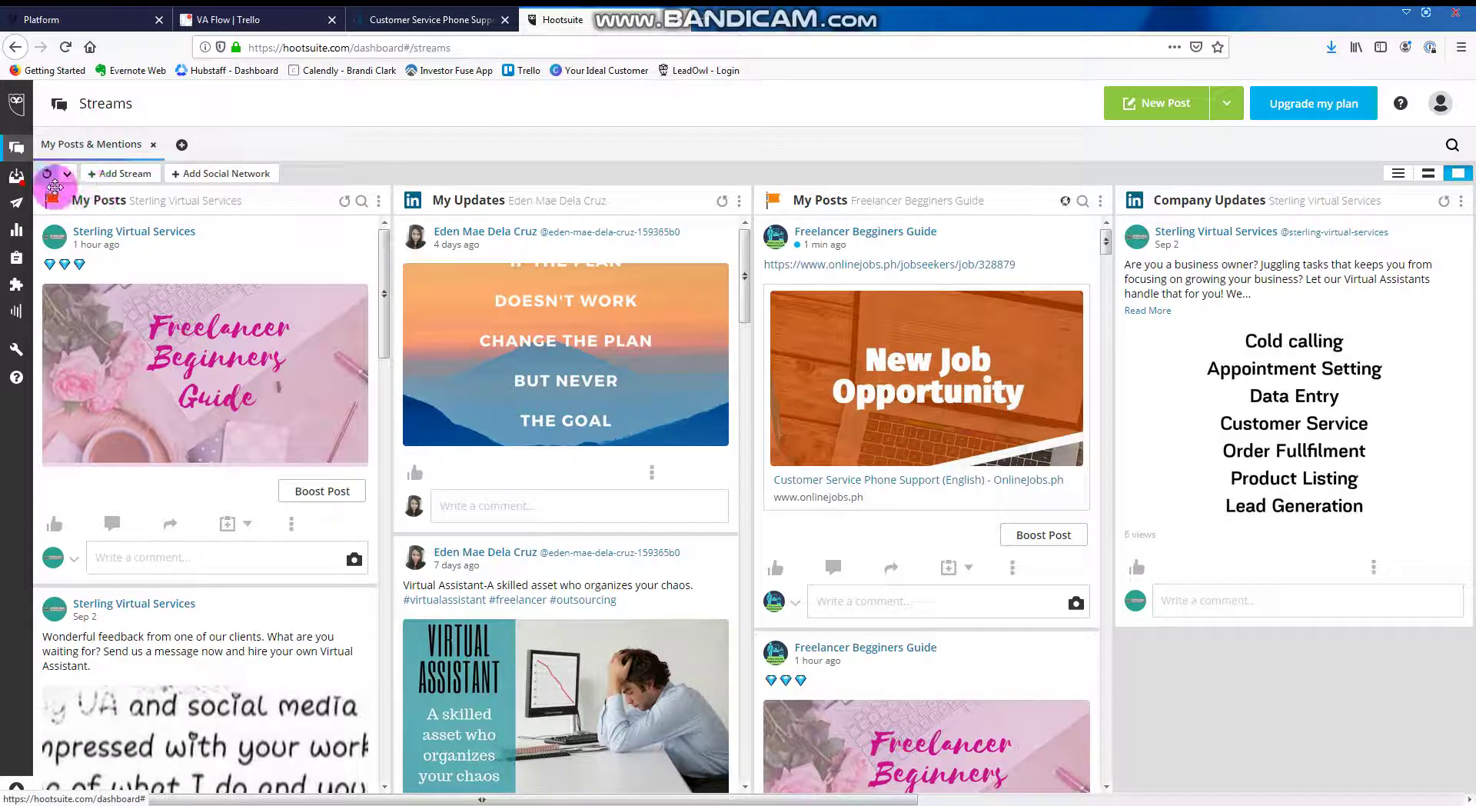
{"action": "left_click", "coordinate": [65, 176]}
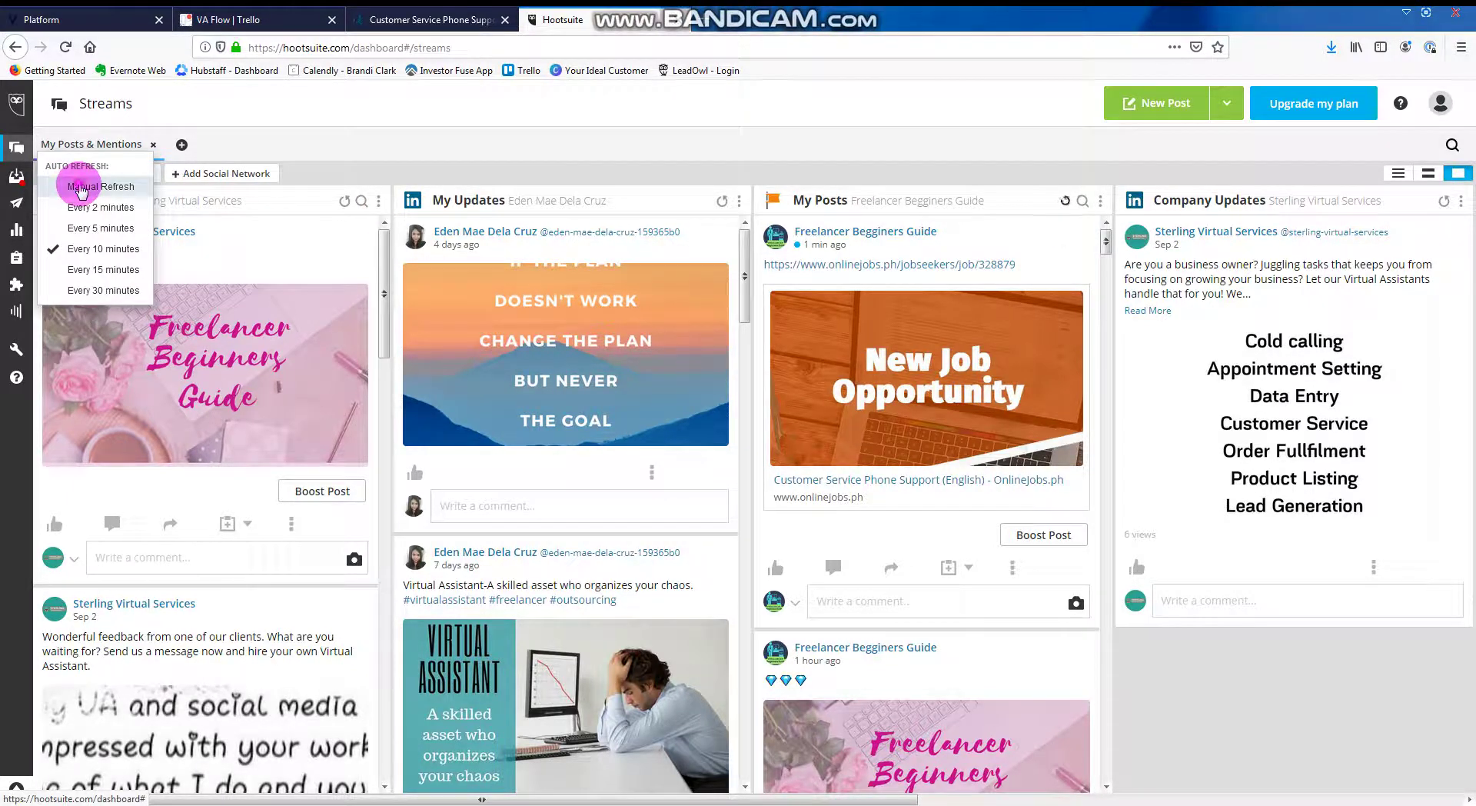
{"action": "left_click", "coordinate": [80, 187]}
{"action": "left_click", "coordinate": [51, 172]}
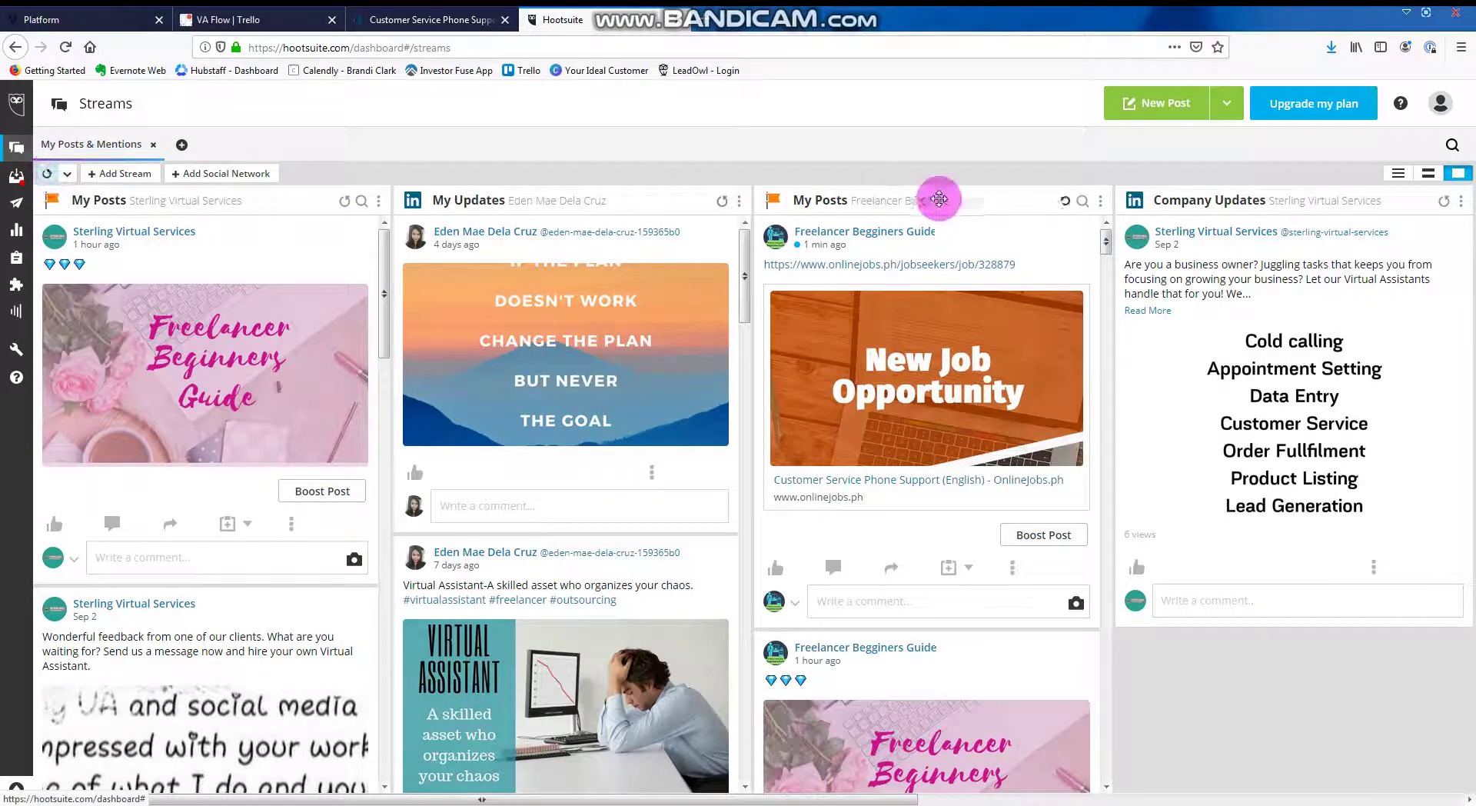
- Expand a company update, scroll the Messages column, and open its options menu
{"action": "left_click", "coordinate": [1142, 314]}
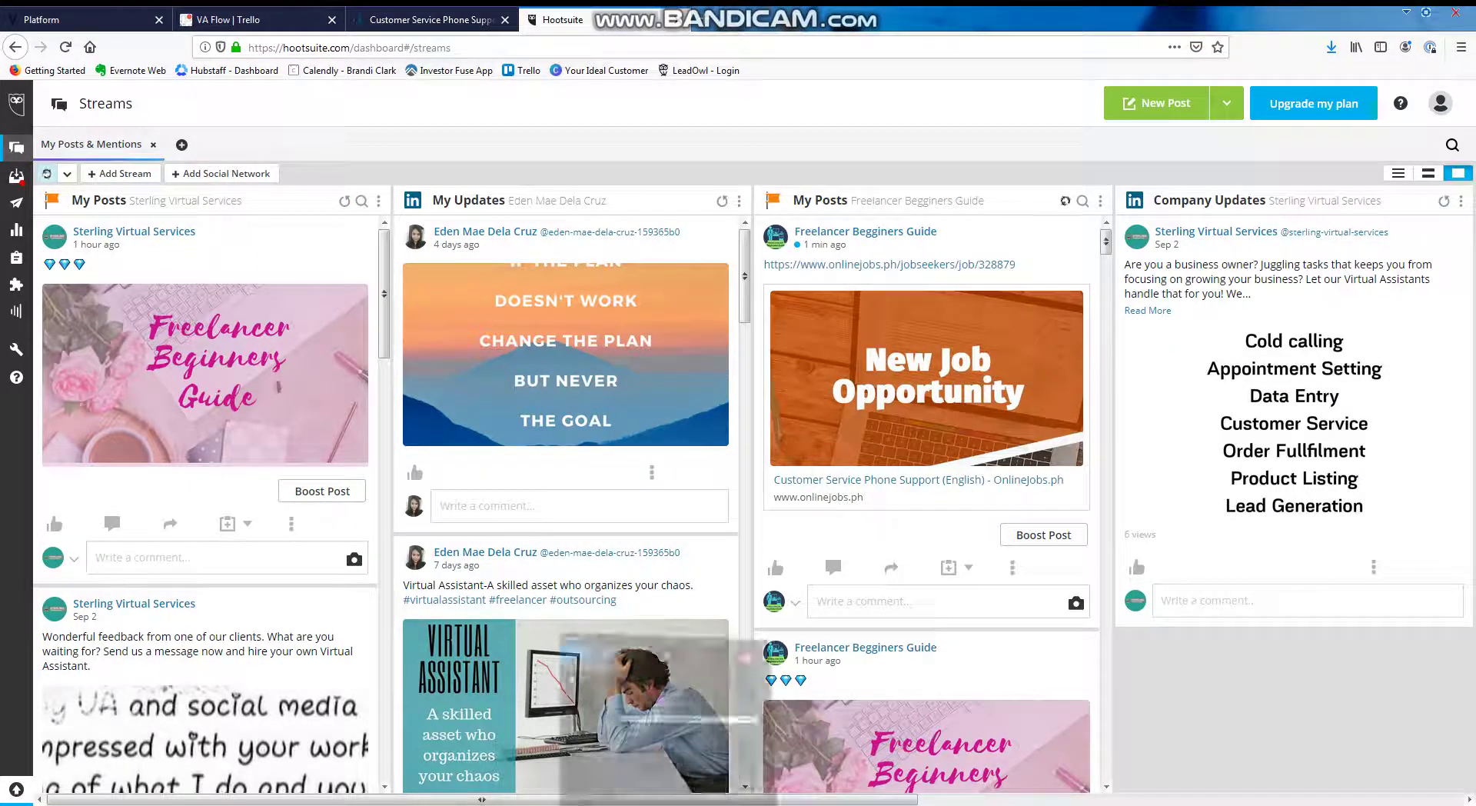
{"action": "key", "text": "alt+Tab"}
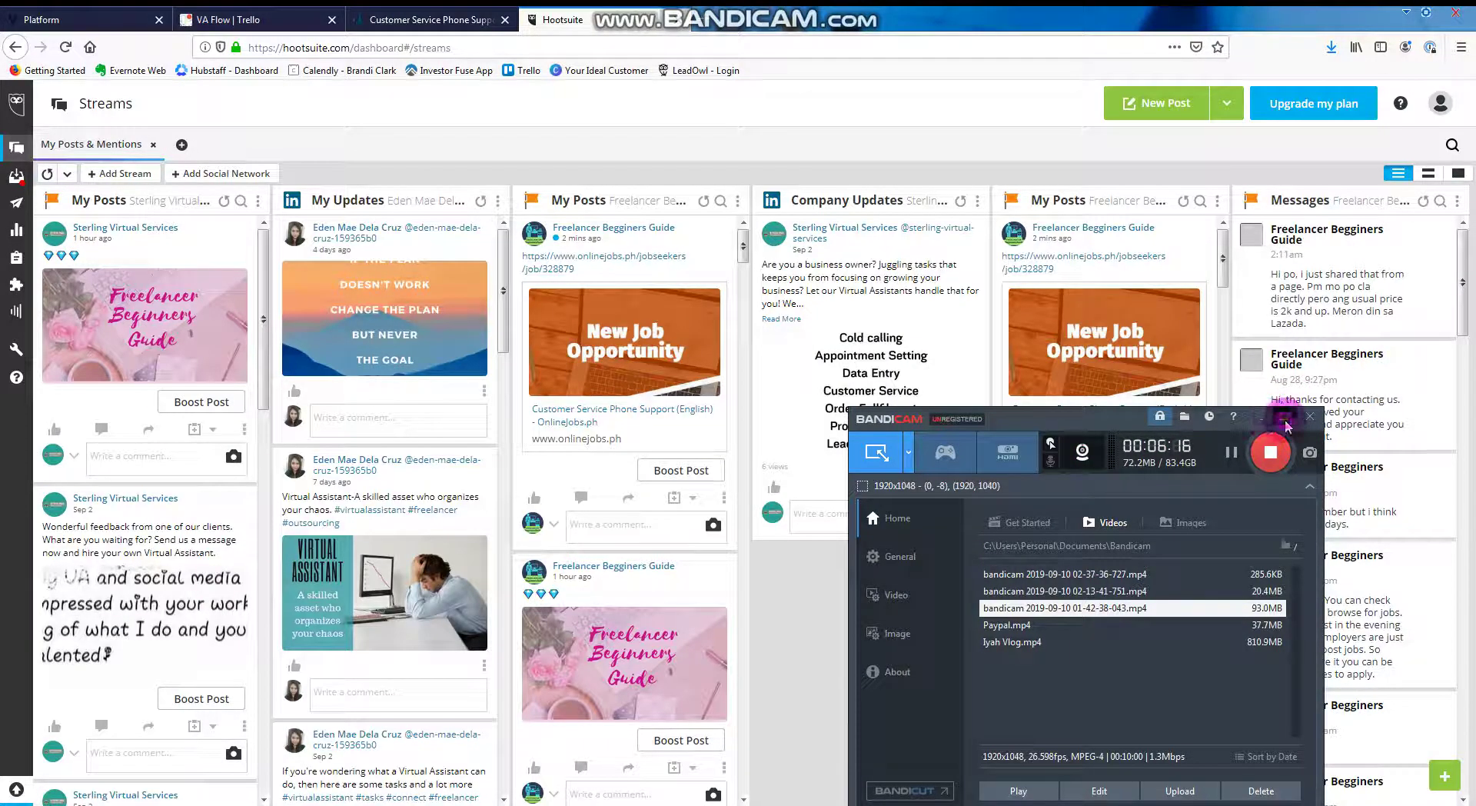
{"action": "left_click", "coordinate": [1285, 417]}
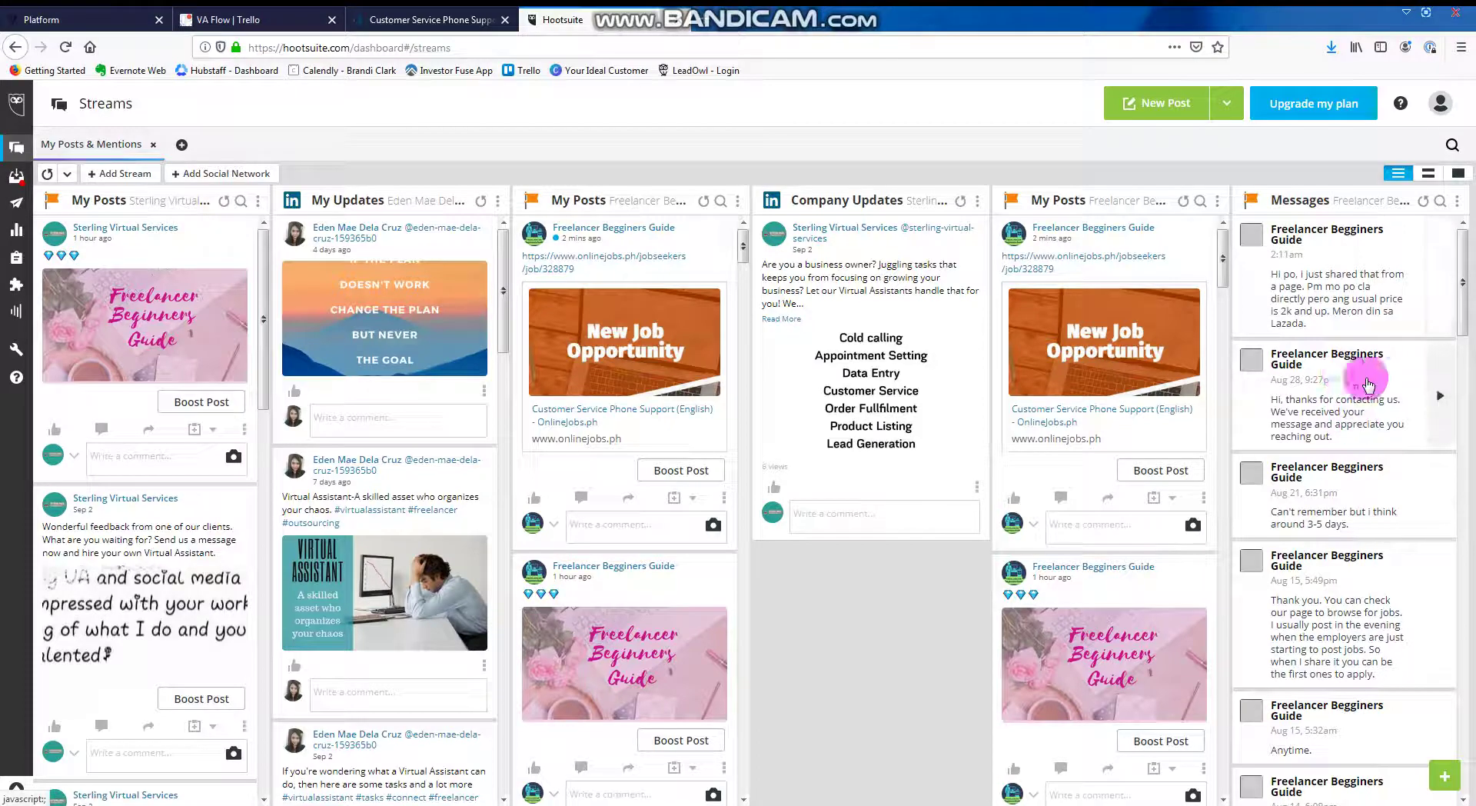
{"action": "scroll", "coordinate": [1368, 382], "scroll_direction": "down", "scroll_amount": 10}
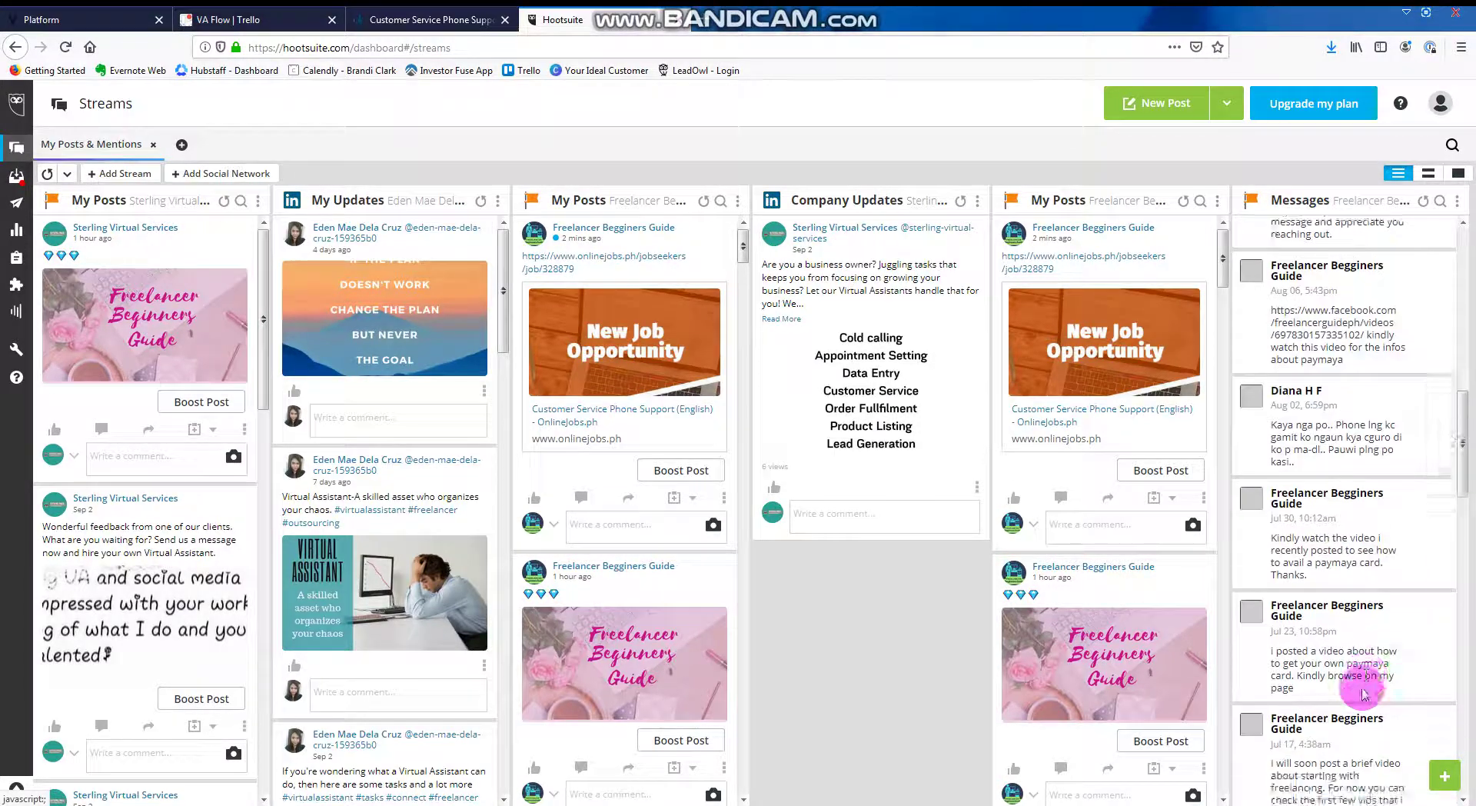
{"action": "scroll", "coordinate": [1312, 329], "scroll_direction": "up", "scroll_amount": 10}
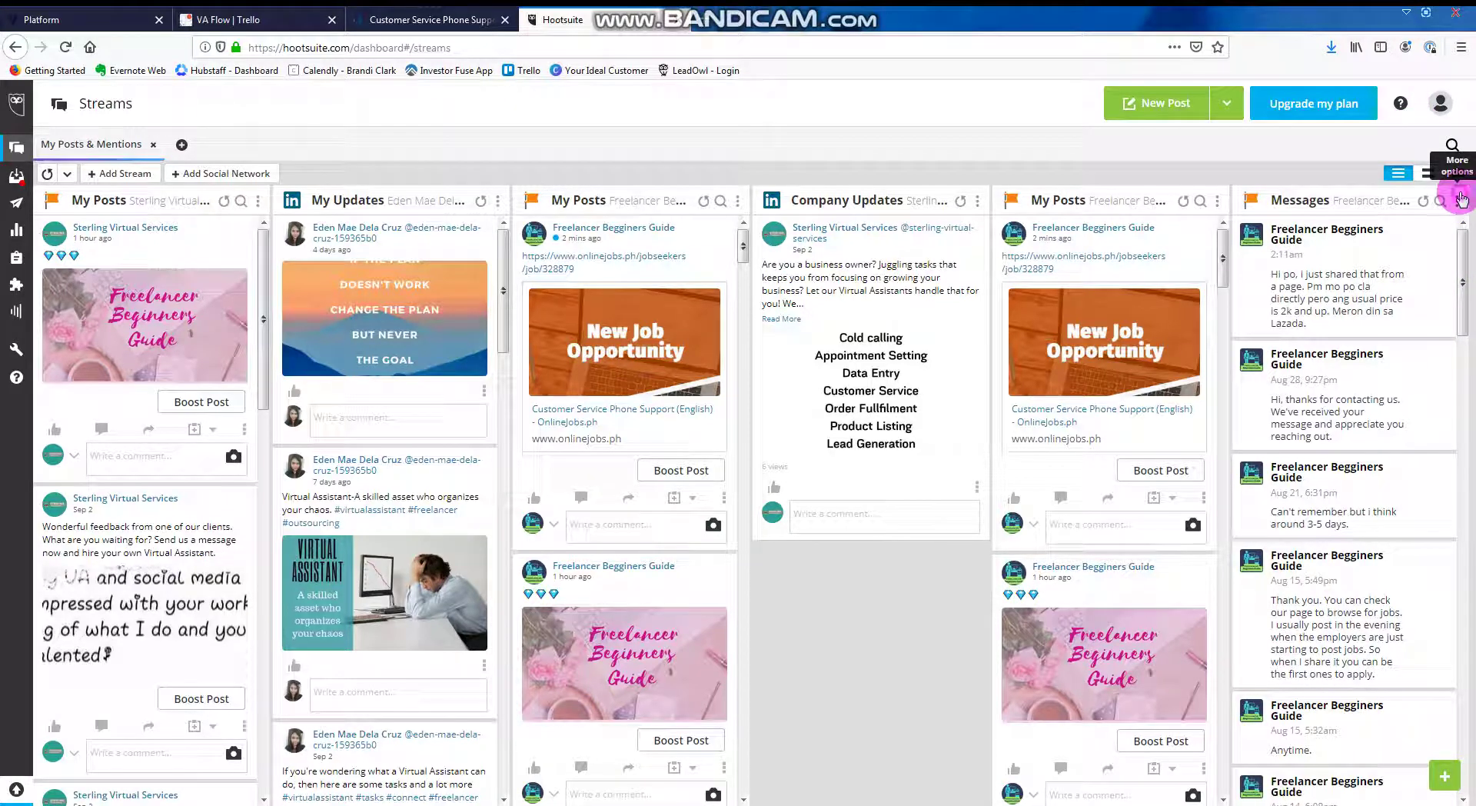
{"action": "left_click", "coordinate": [1461, 199]}
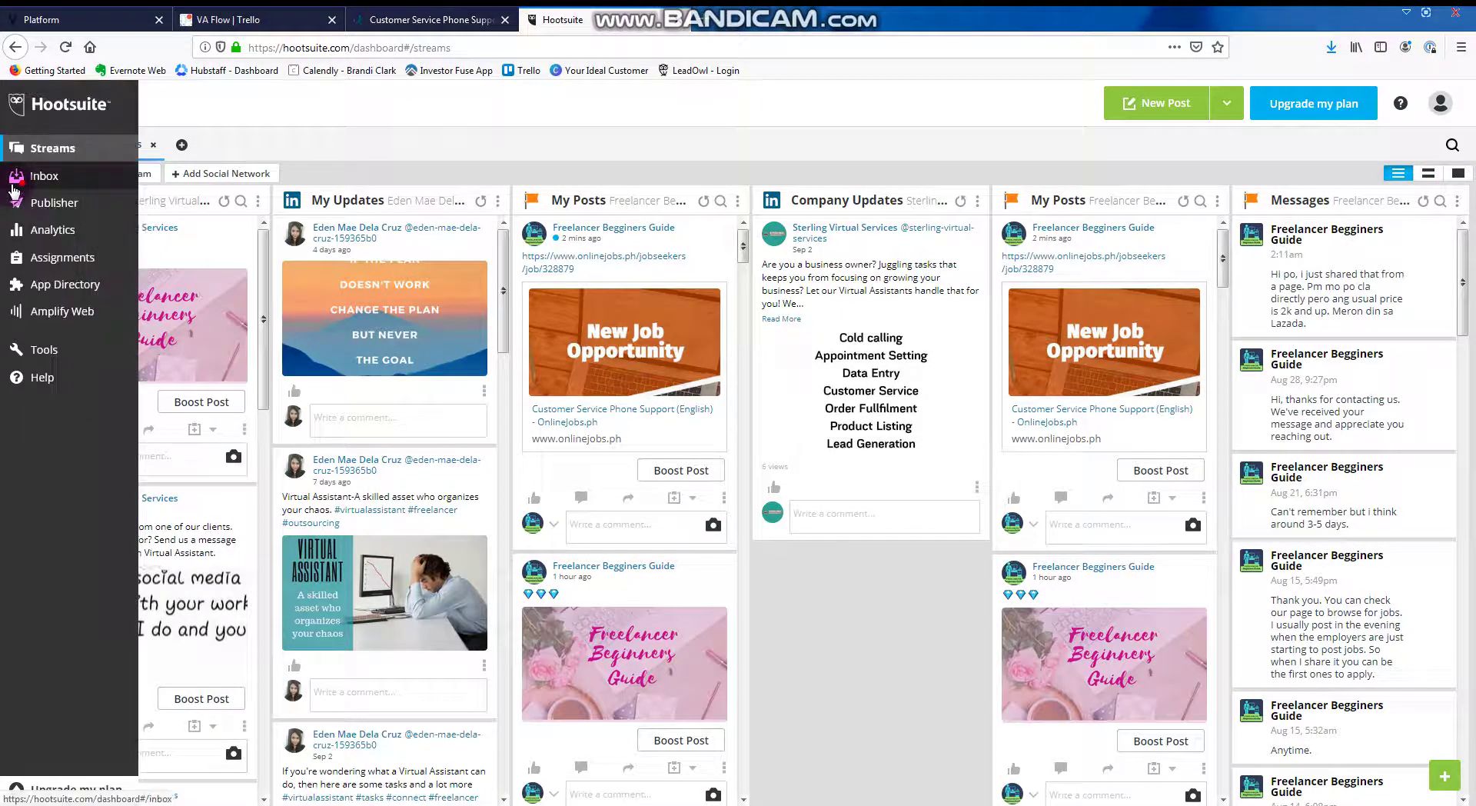
- Open the Inbox on the incoming private message and type a trial reply without sending it
{"action": "left_click", "coordinate": [48, 177]}
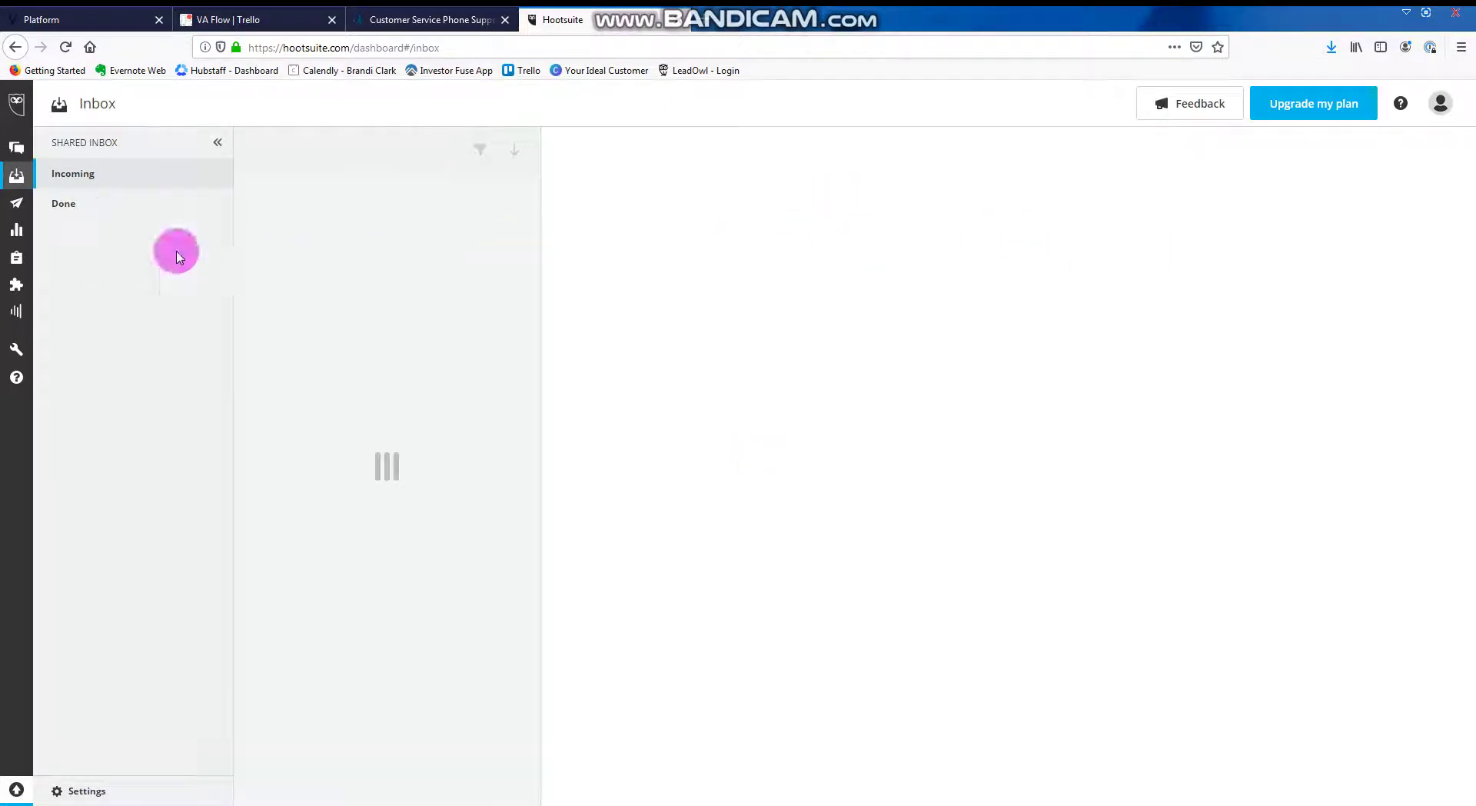
{"action": "mouse_move", "coordinate": [24, 154]}
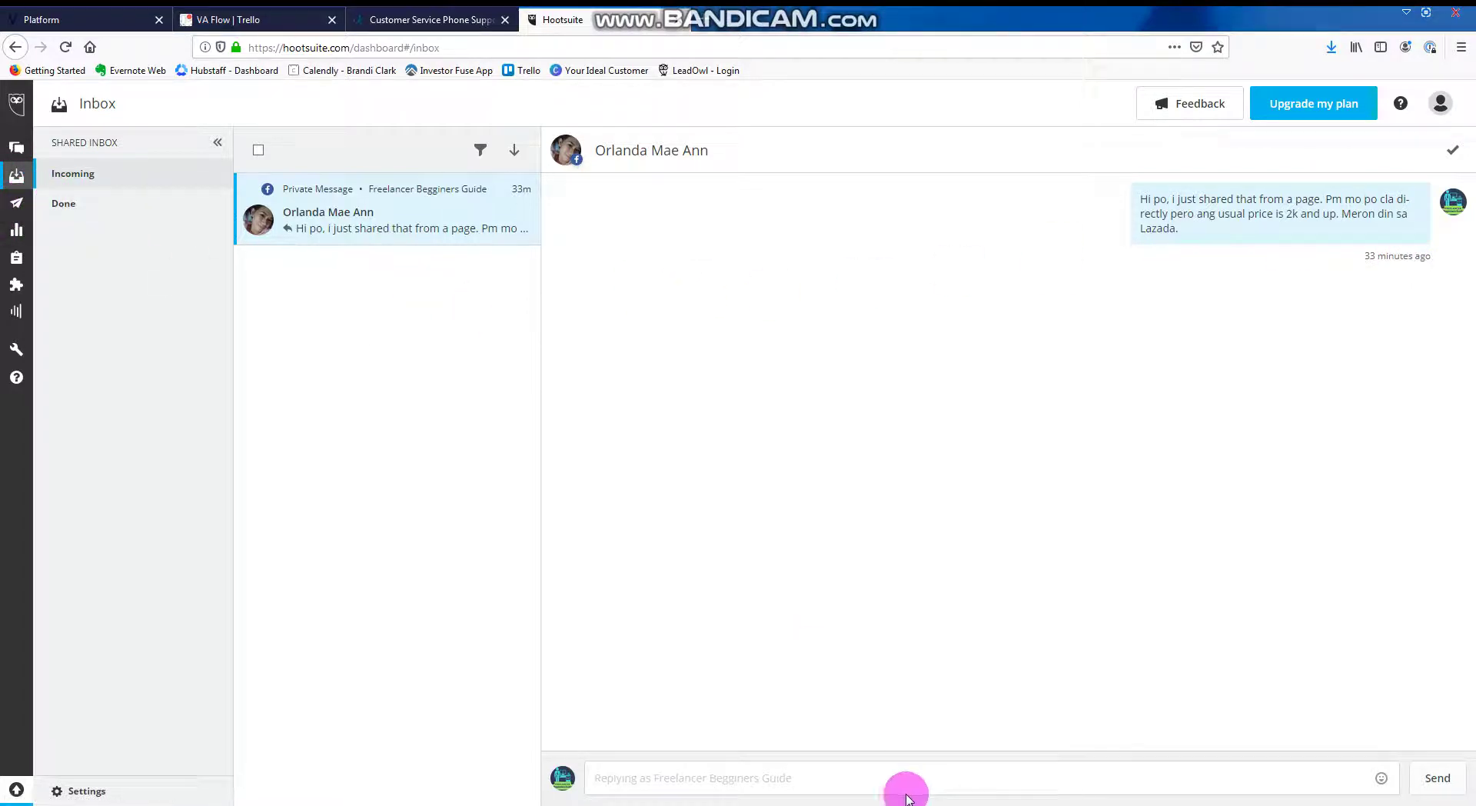
{"action": "left_click", "coordinate": [762, 778]}
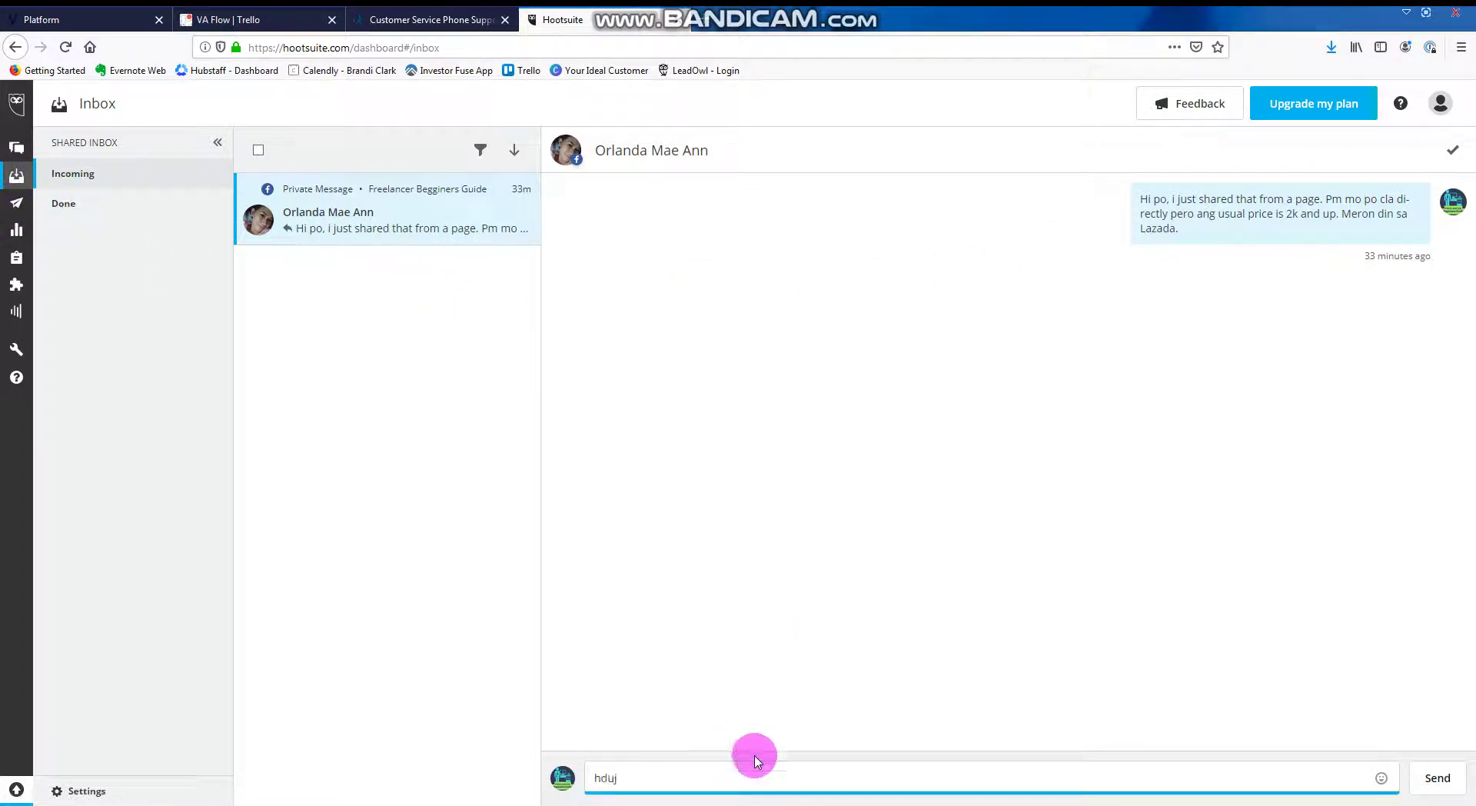
{"action": "type", "text": "hdujo"}
{"action": "key", "text": "BackSpace"}
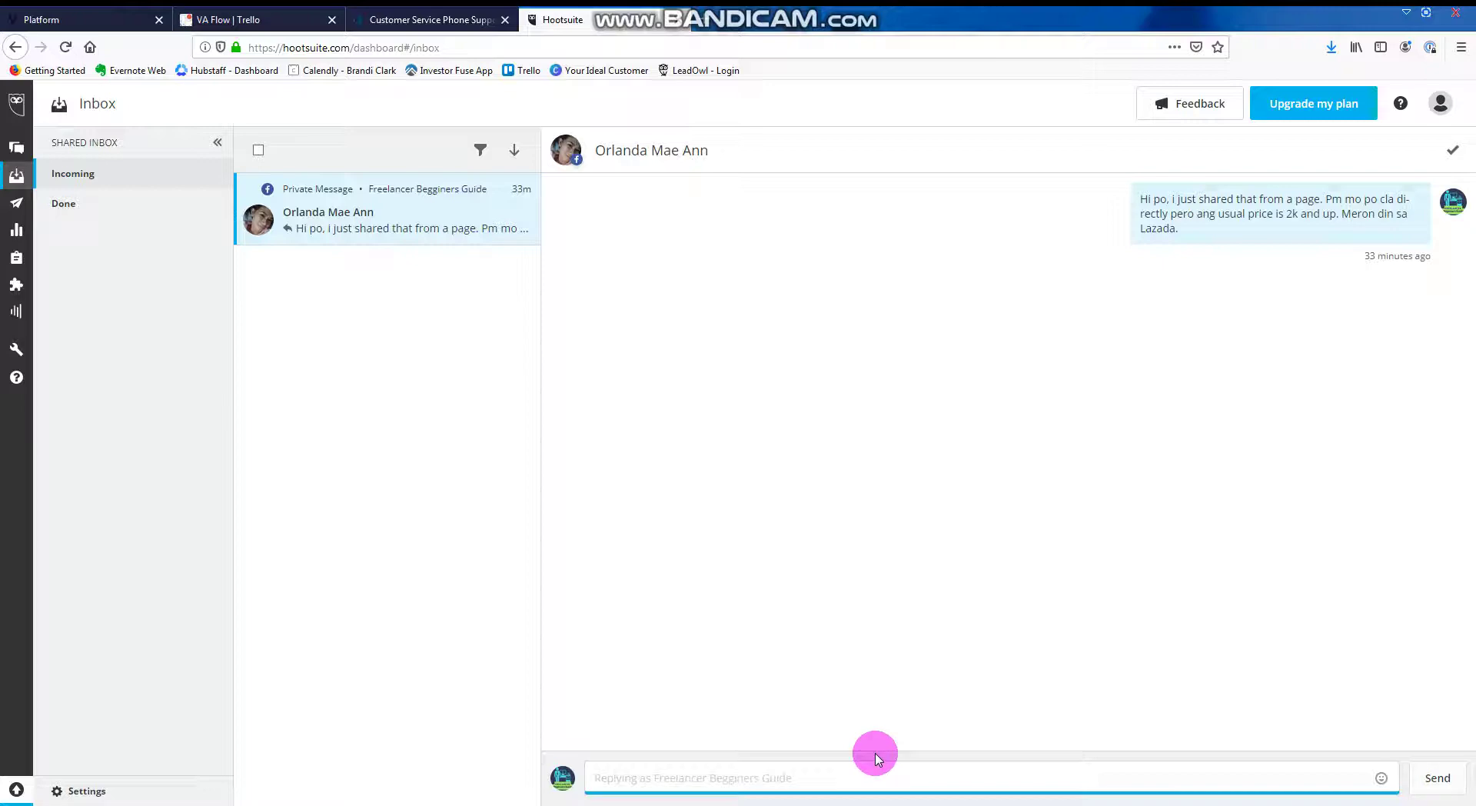
- Open the Facebook Overview report: 2 posts, 898 fans, 1 engagement, 0 clicks for Sep 03–09
{"action": "left_click", "coordinate": [18, 151]}
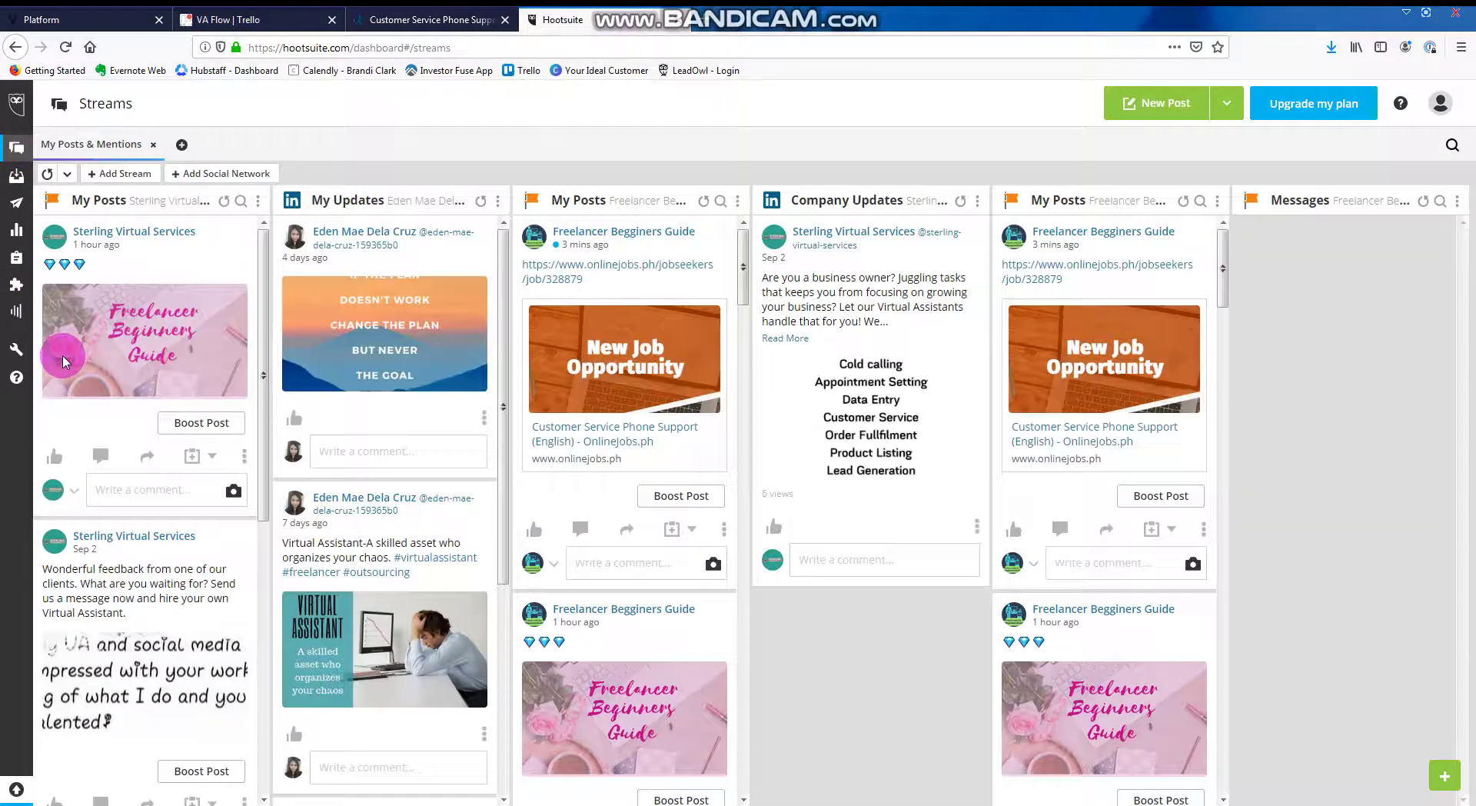
{"action": "mouse_move", "coordinate": [25, 237]}
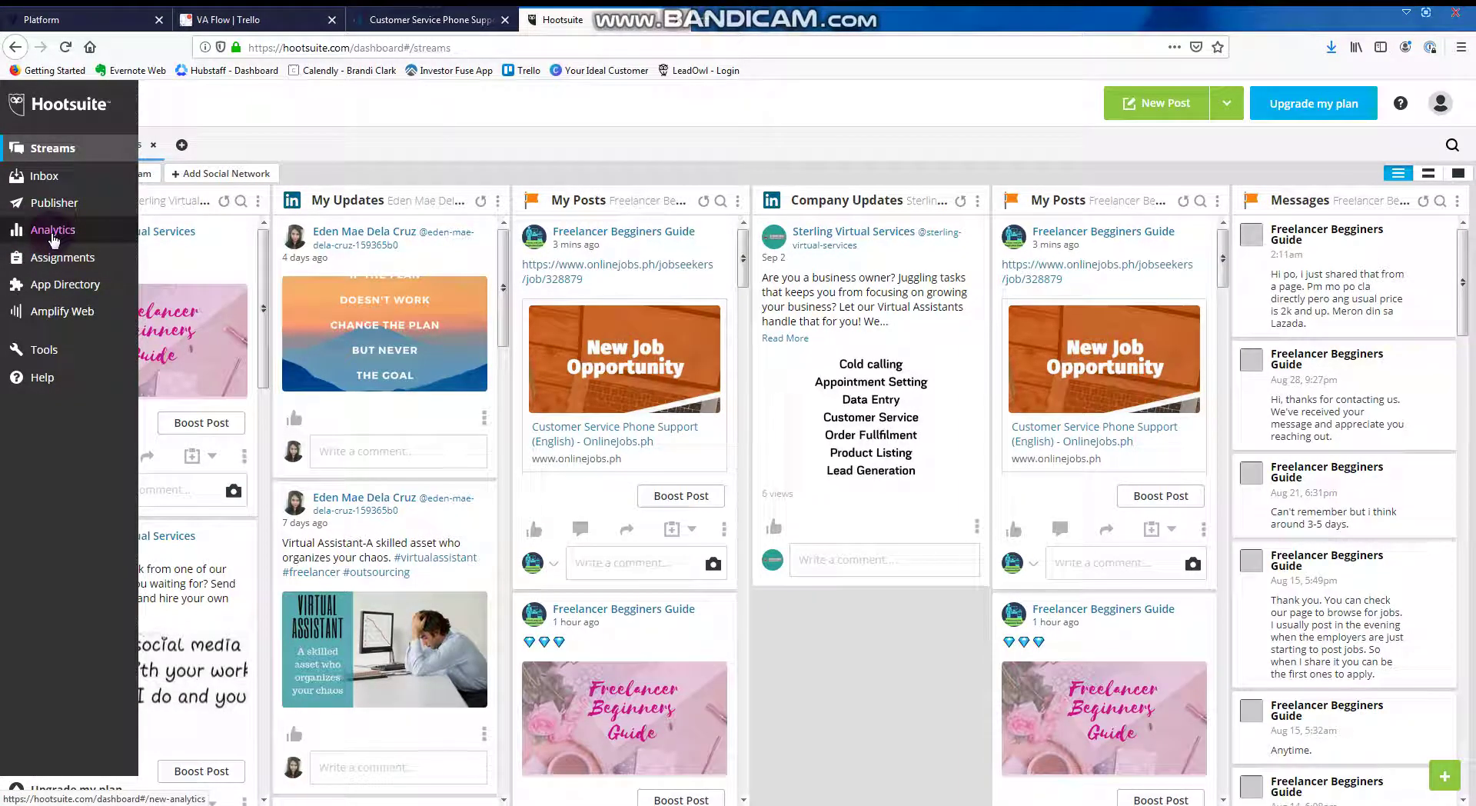
{"action": "left_click", "coordinate": [54, 235]}
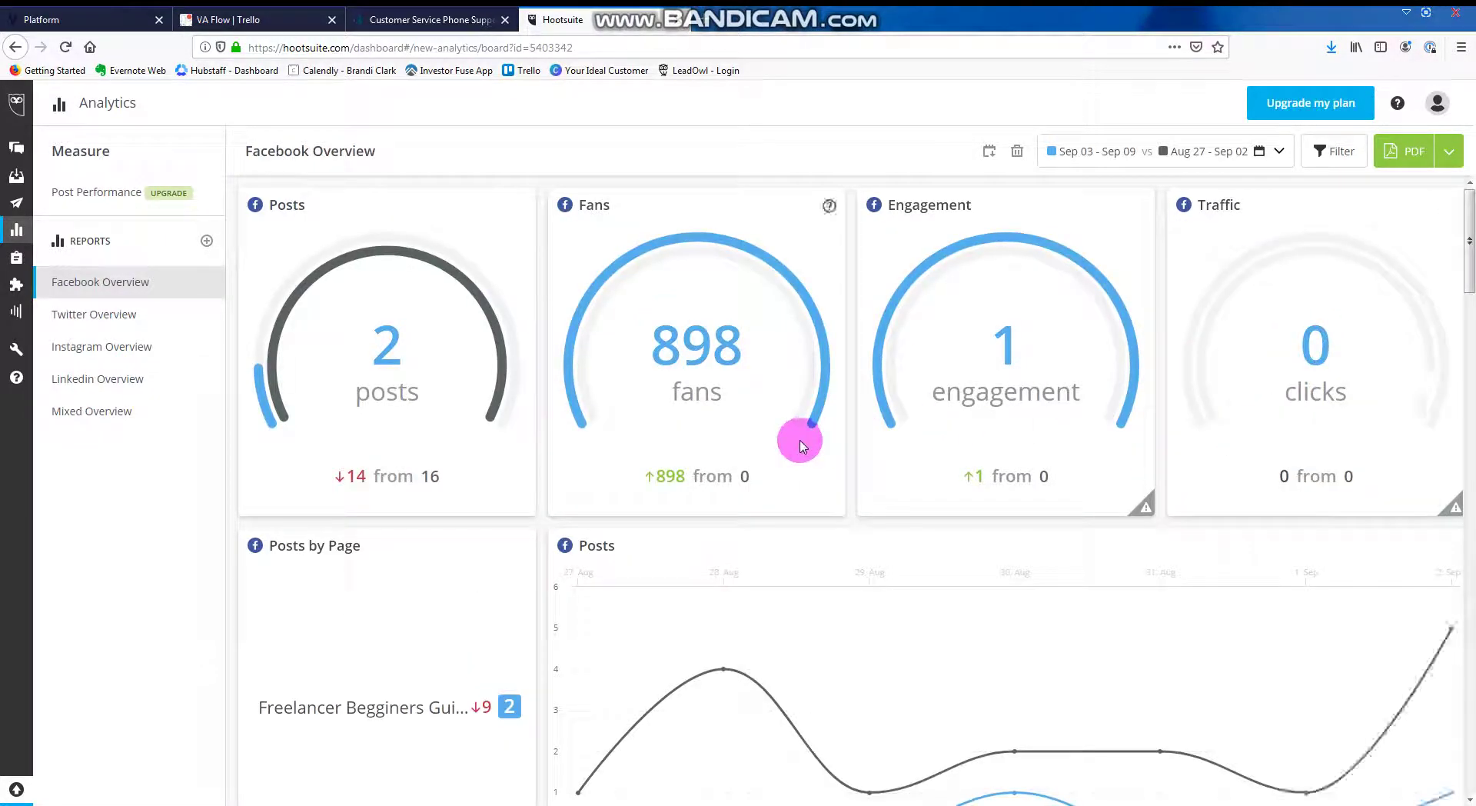
{"action": "scroll", "coordinate": [796, 438], "scroll_direction": "down", "scroll_amount": 3}
{"action": "scroll", "coordinate": [797, 445], "scroll_direction": "down", "scroll_amount": 5}
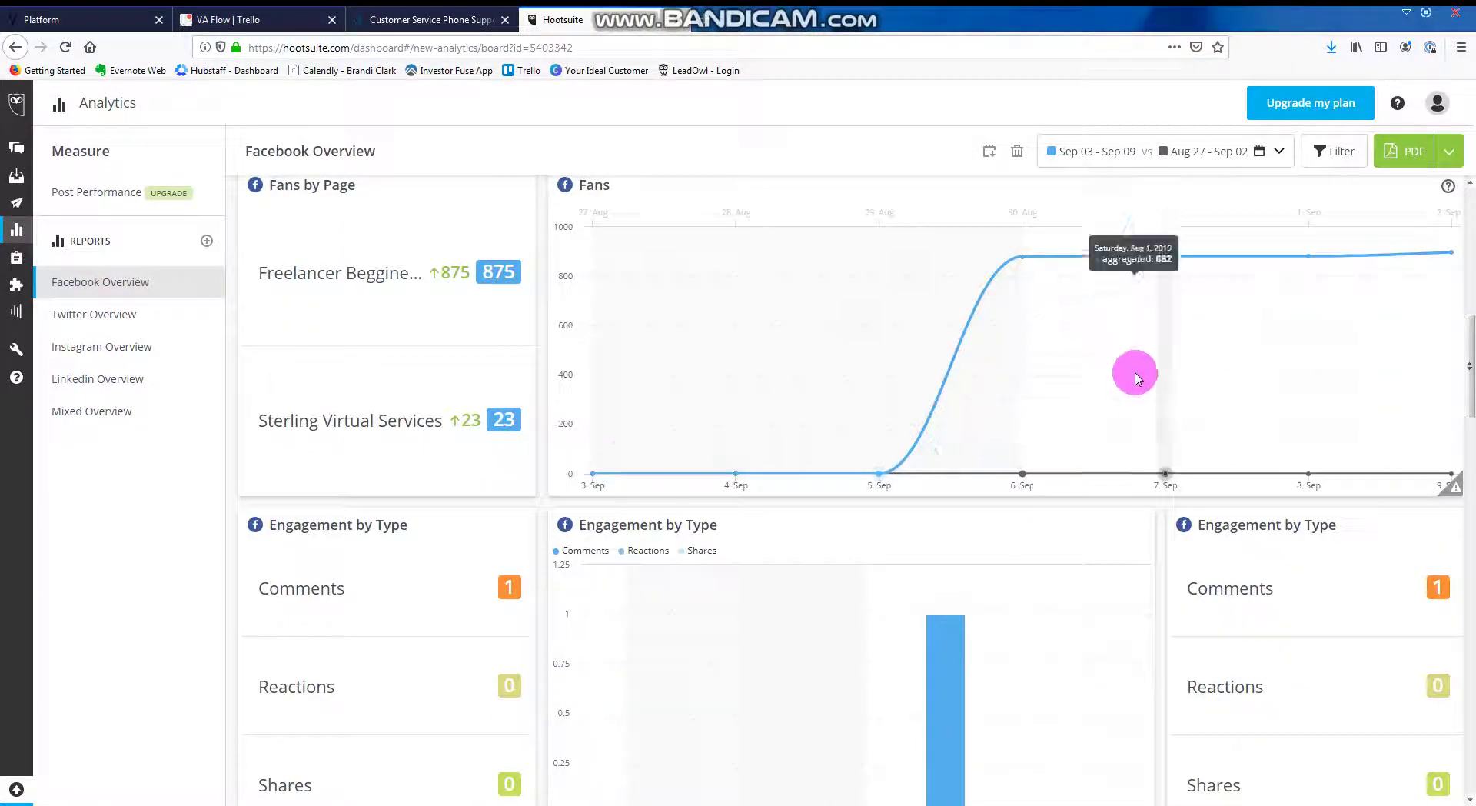
{"action": "scroll", "coordinate": [592, 518], "scroll_direction": "up", "scroll_amount": 1}
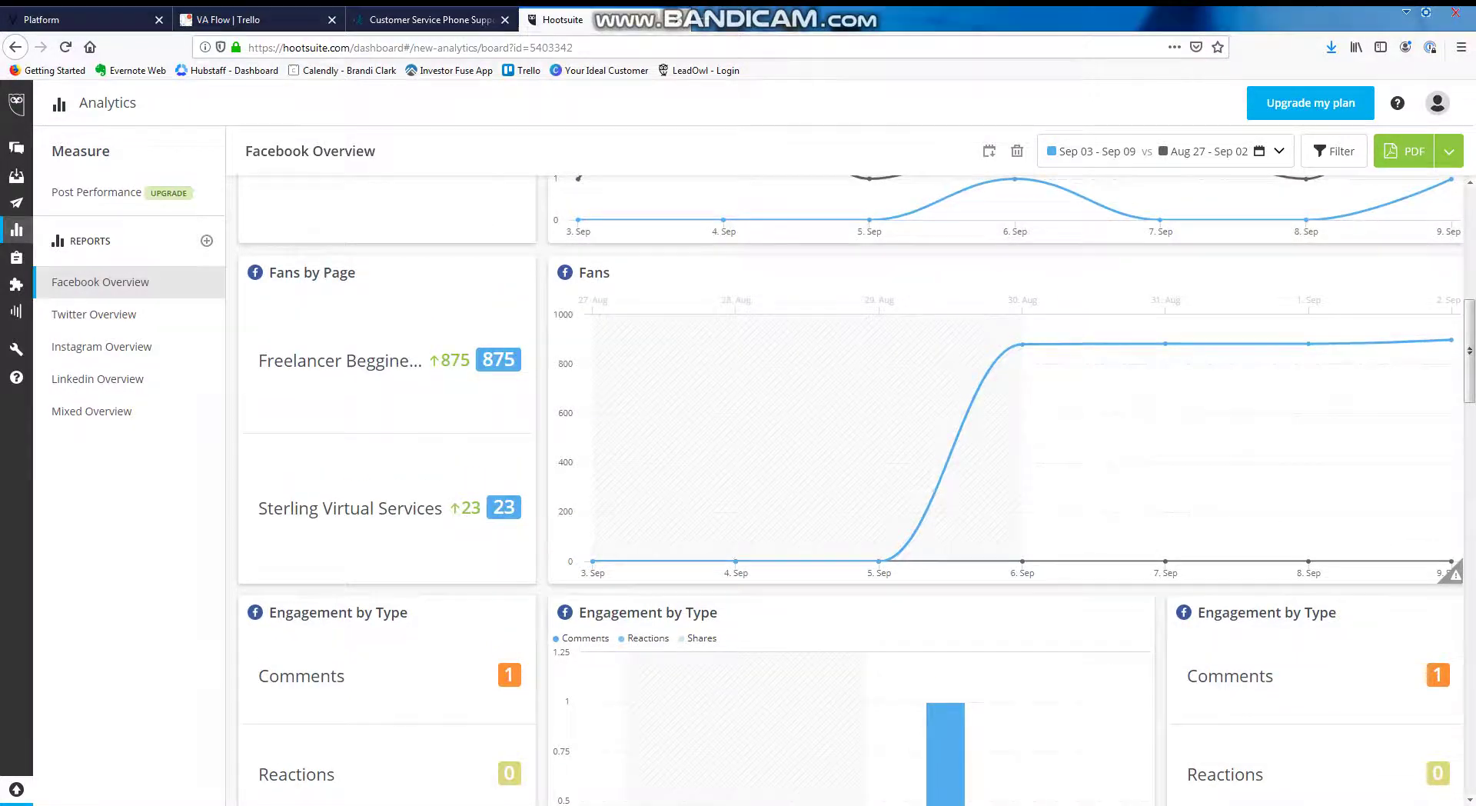
{"action": "left_click", "coordinate": [567, 805]}
{"action": "left_click_drag", "start_coordinate": [1109, 419], "coordinate": [1082, 396]}
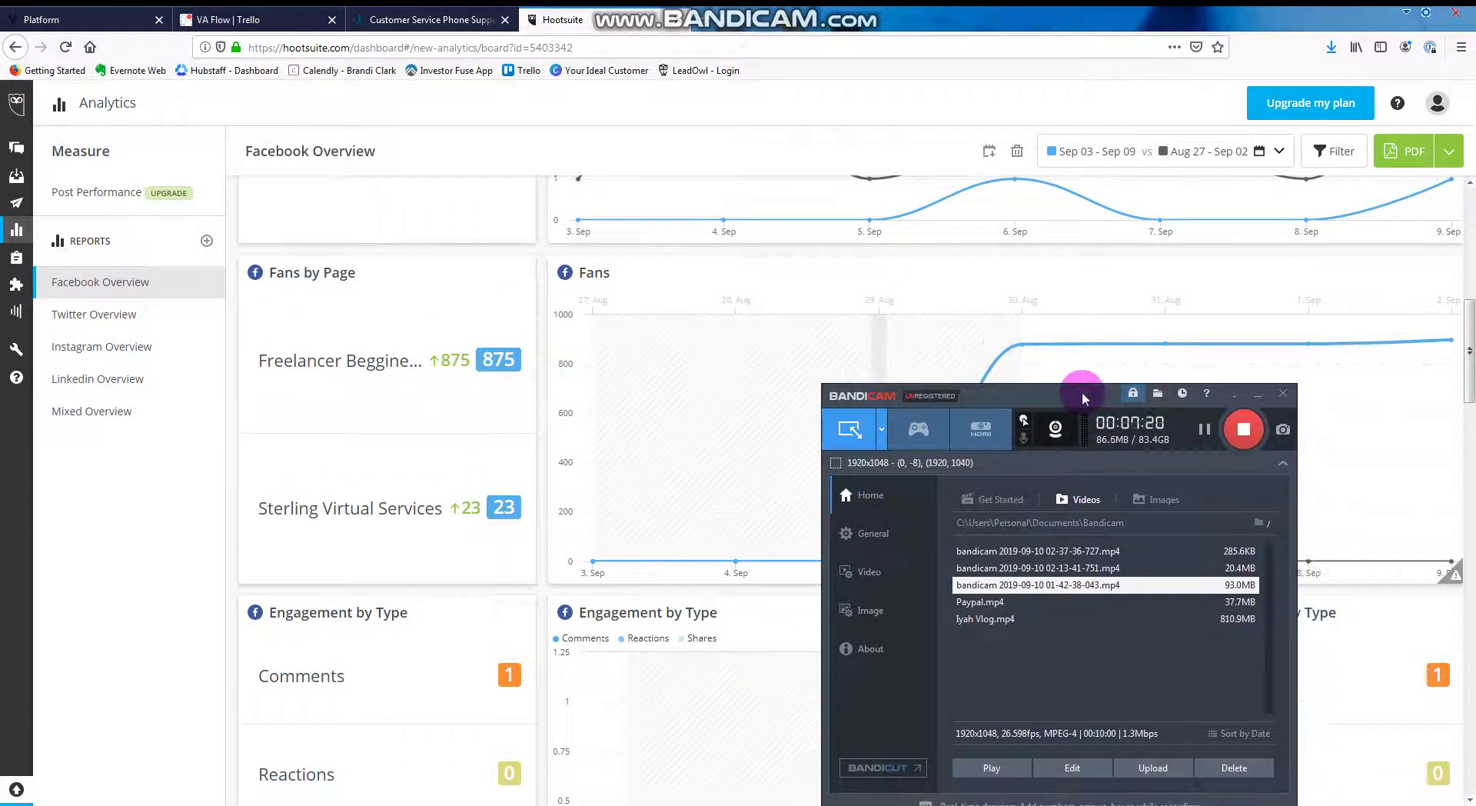
{"action": "left_click", "coordinate": [1350, 37]}
{"action": "left_click", "coordinate": [567, 642]}
{"action": "scroll", "coordinate": [566, 642], "scroll_direction": "up", "scroll_amount": 6}
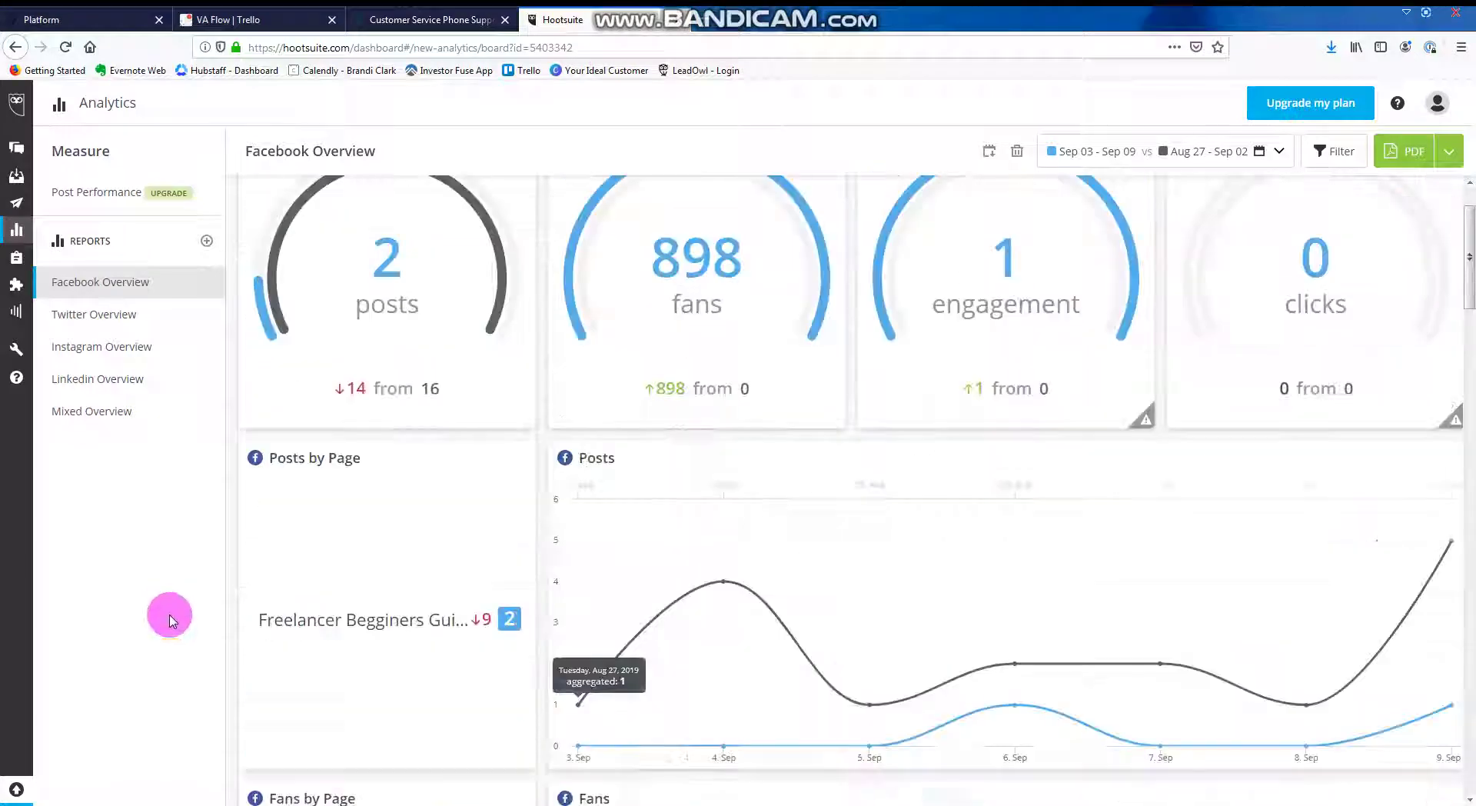
{"action": "scroll", "coordinate": [428, 635], "scroll_direction": "up", "scroll_amount": 1}
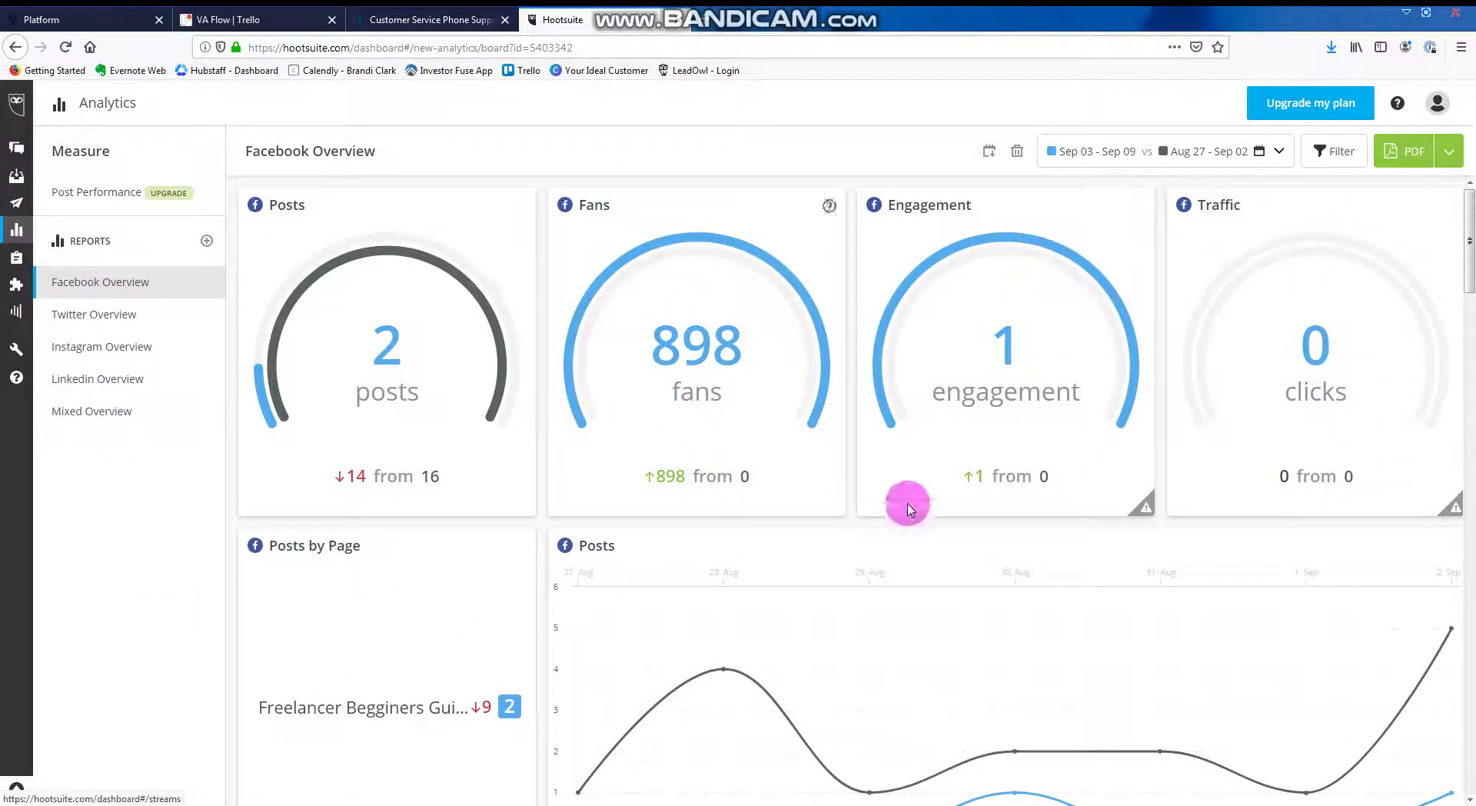
{"action": "mouse_move", "coordinate": [579, 790]}
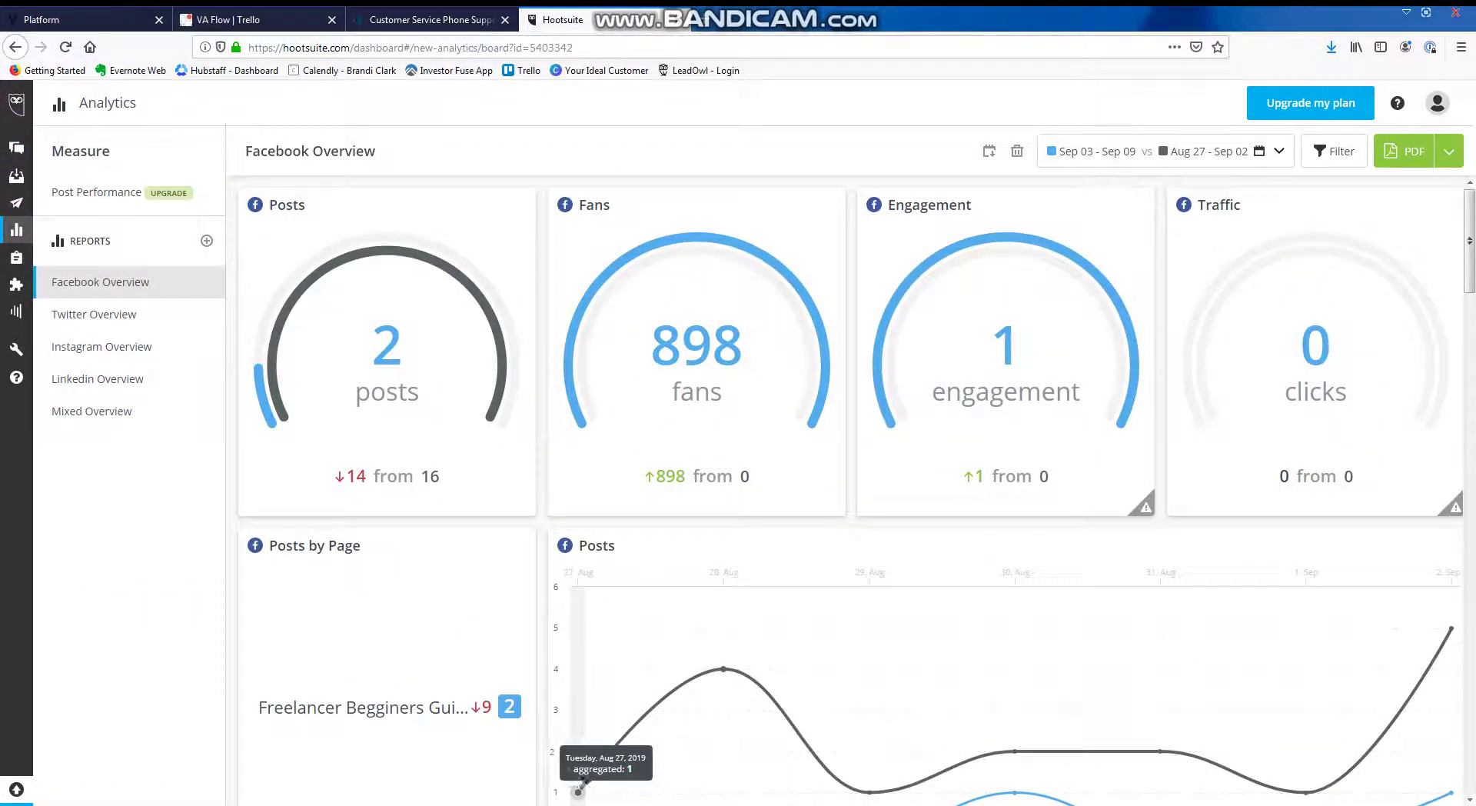
{"action": "left_click", "coordinate": [395, 804]}
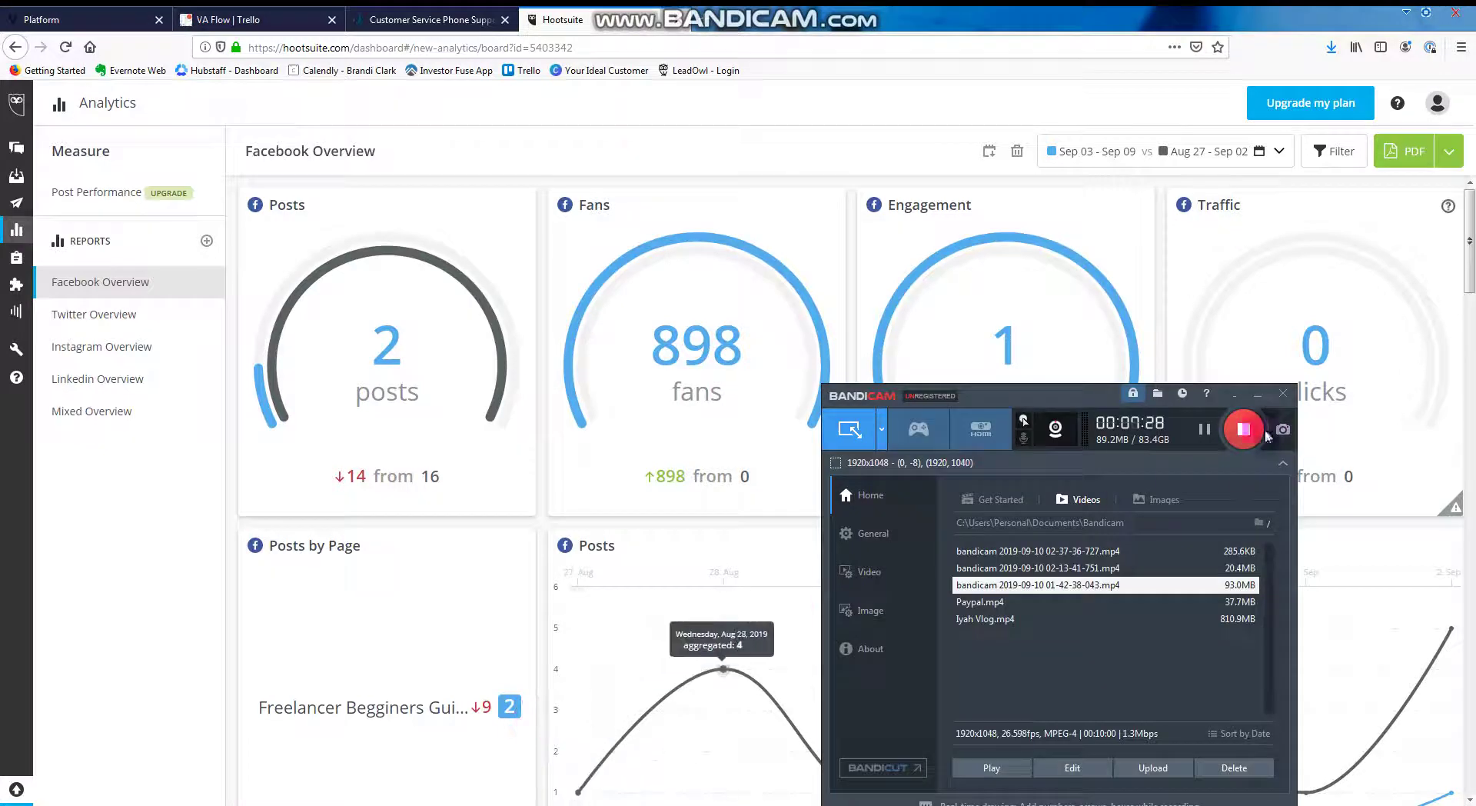